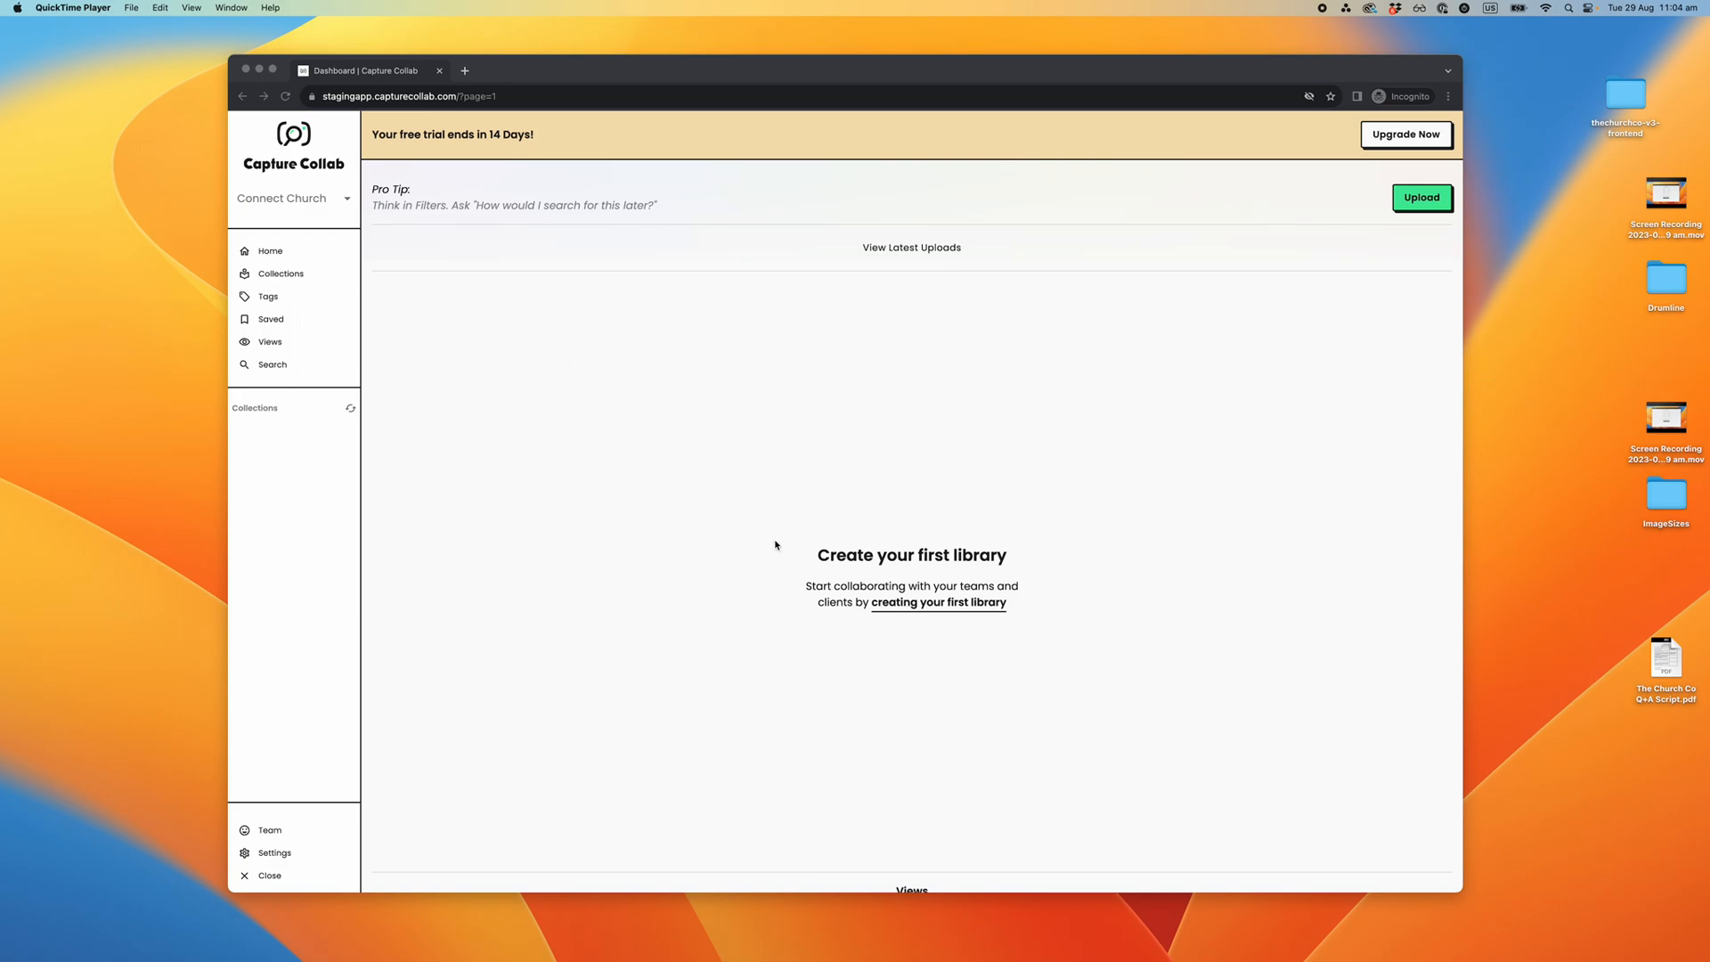
- Create the first library as a new collection titled "West Campus"
{"action": "left_click", "coordinate": [572, 392]}
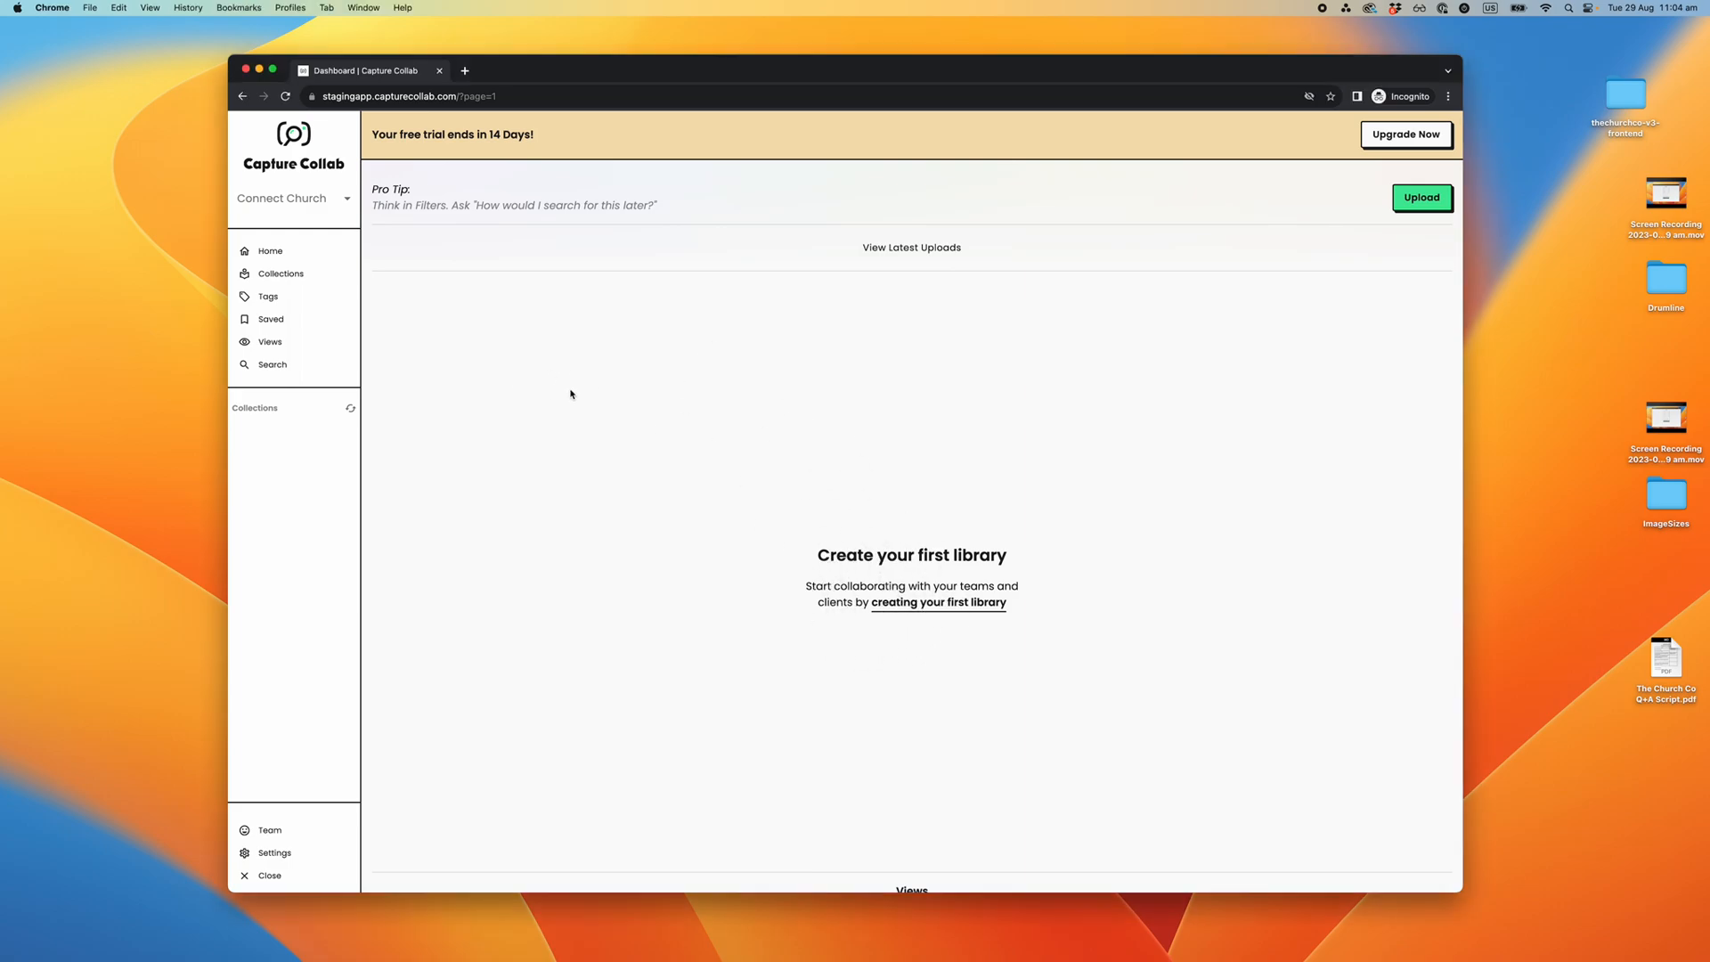
{"action": "left_click", "coordinate": [943, 611]}
{"action": "left_click", "coordinate": [676, 257]}
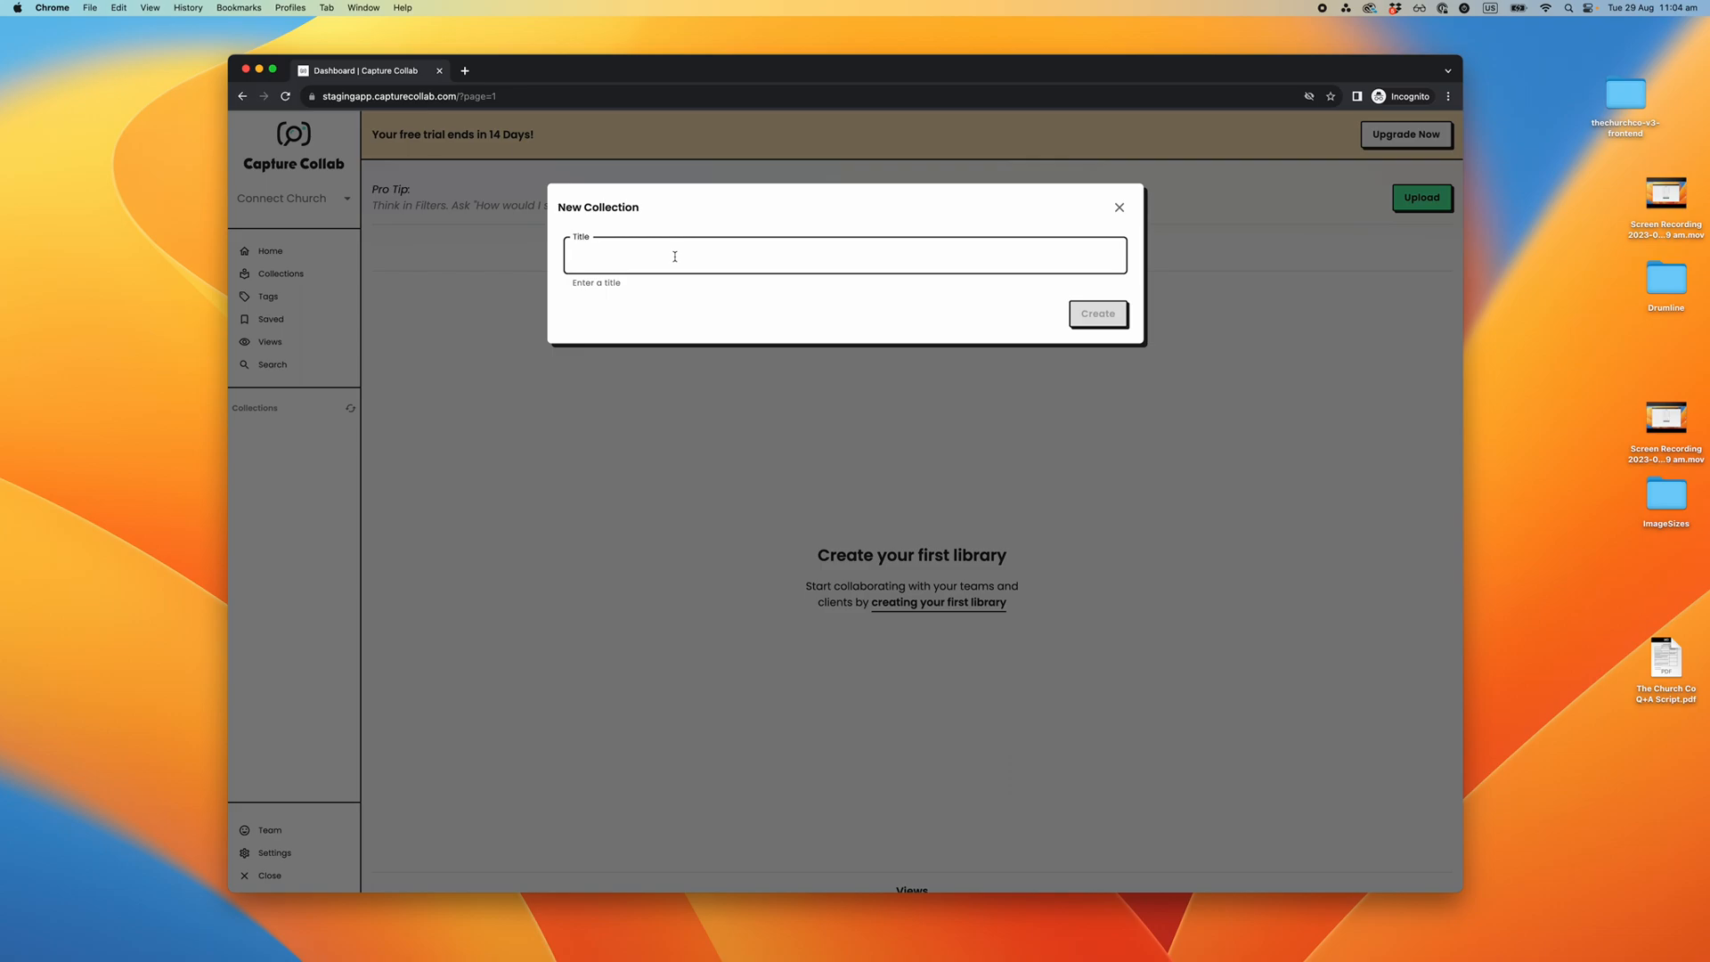
{"action": "type", "text": "West Campus"}
{"action": "left_click", "coordinate": [1090, 318]}
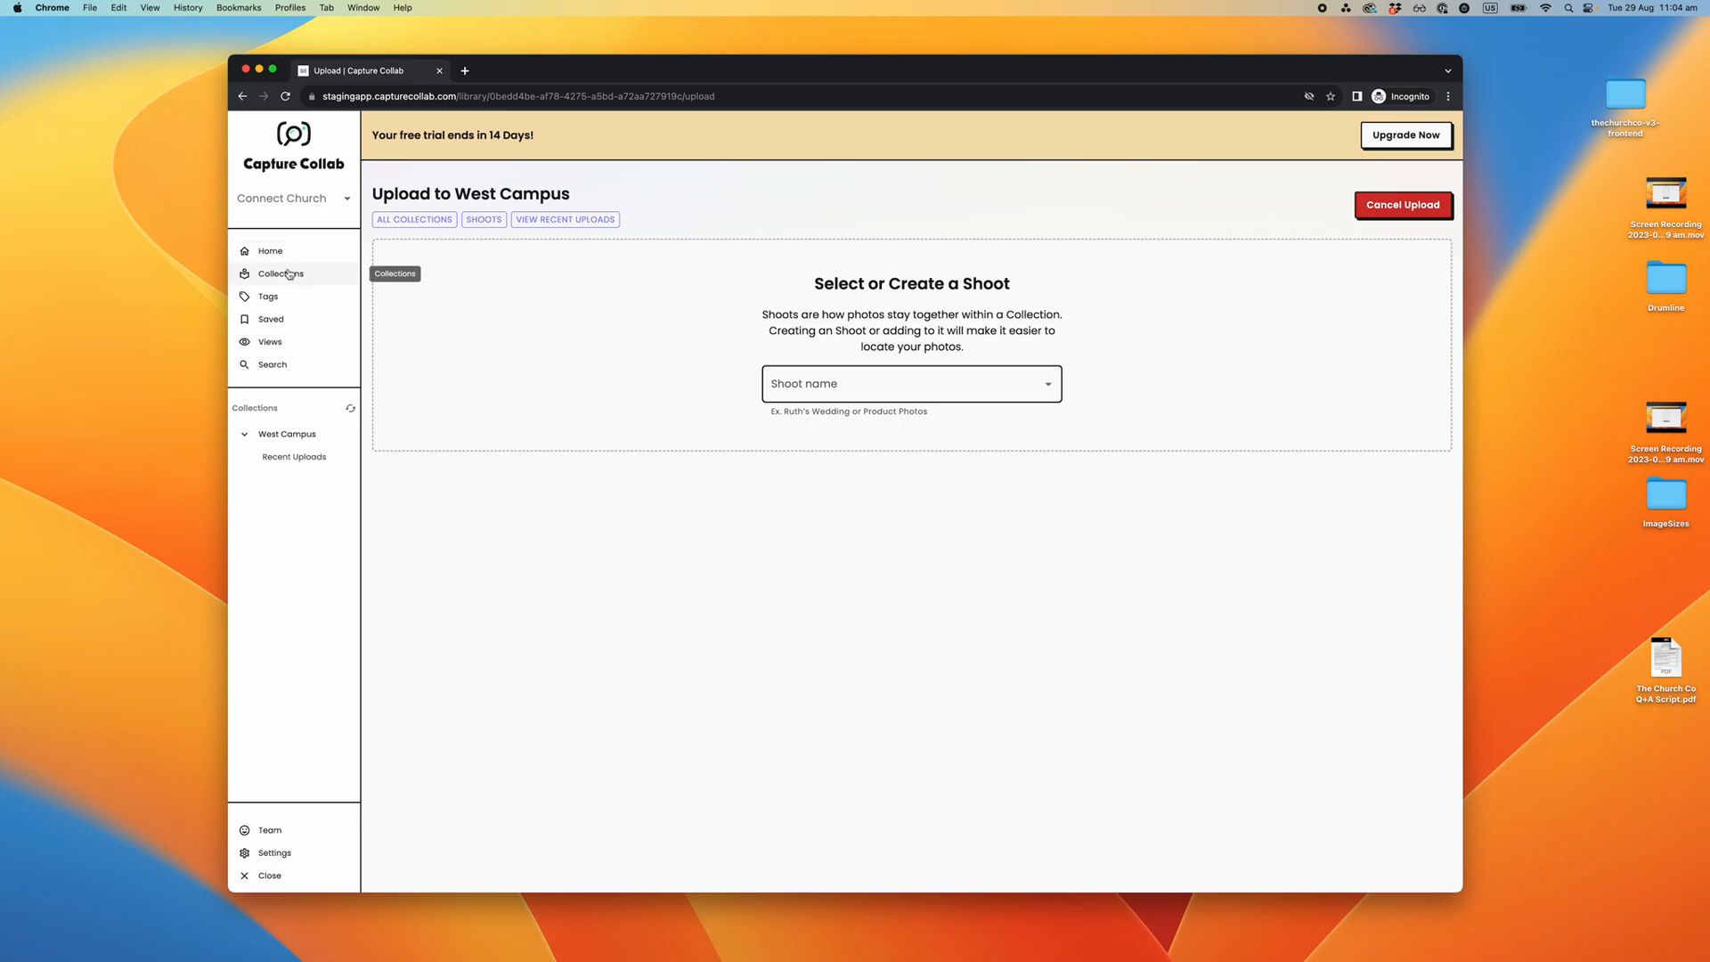
- Start an upload to the West Campus collection from the dashboard and add a new shoot named "Sunday Morning Photos April 1st"
{"action": "left_click", "coordinate": [269, 250]}
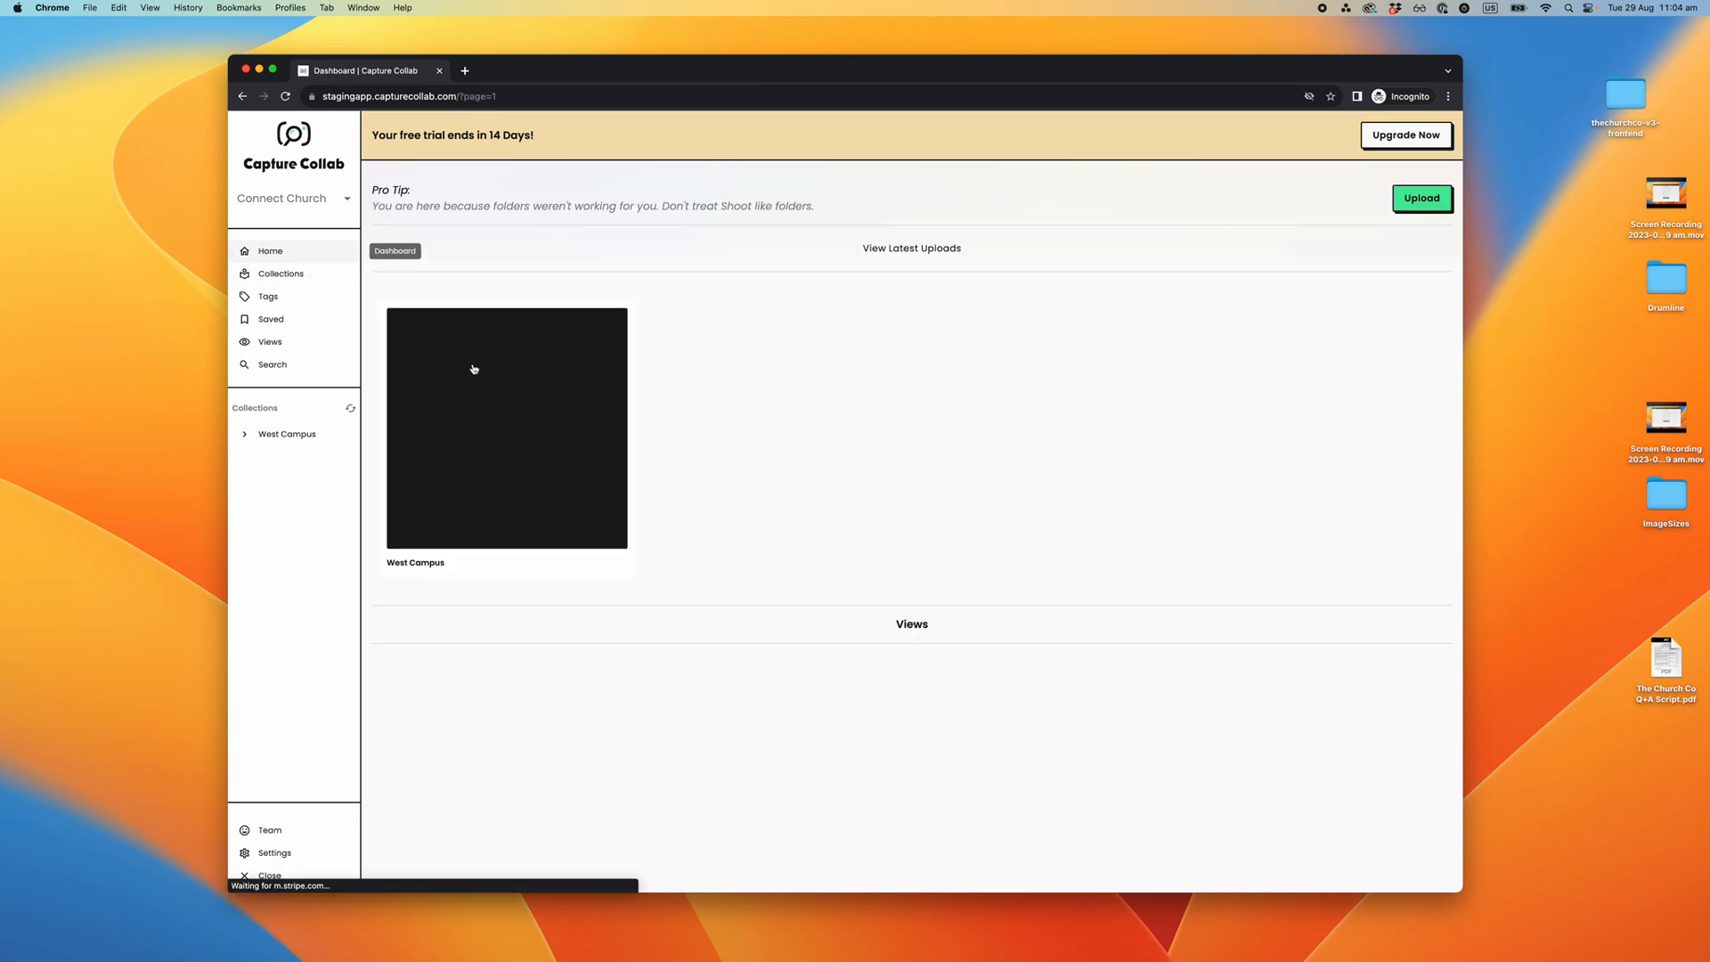
{"action": "left_click", "coordinate": [1422, 198]}
{"action": "left_click", "coordinate": [596, 427]}
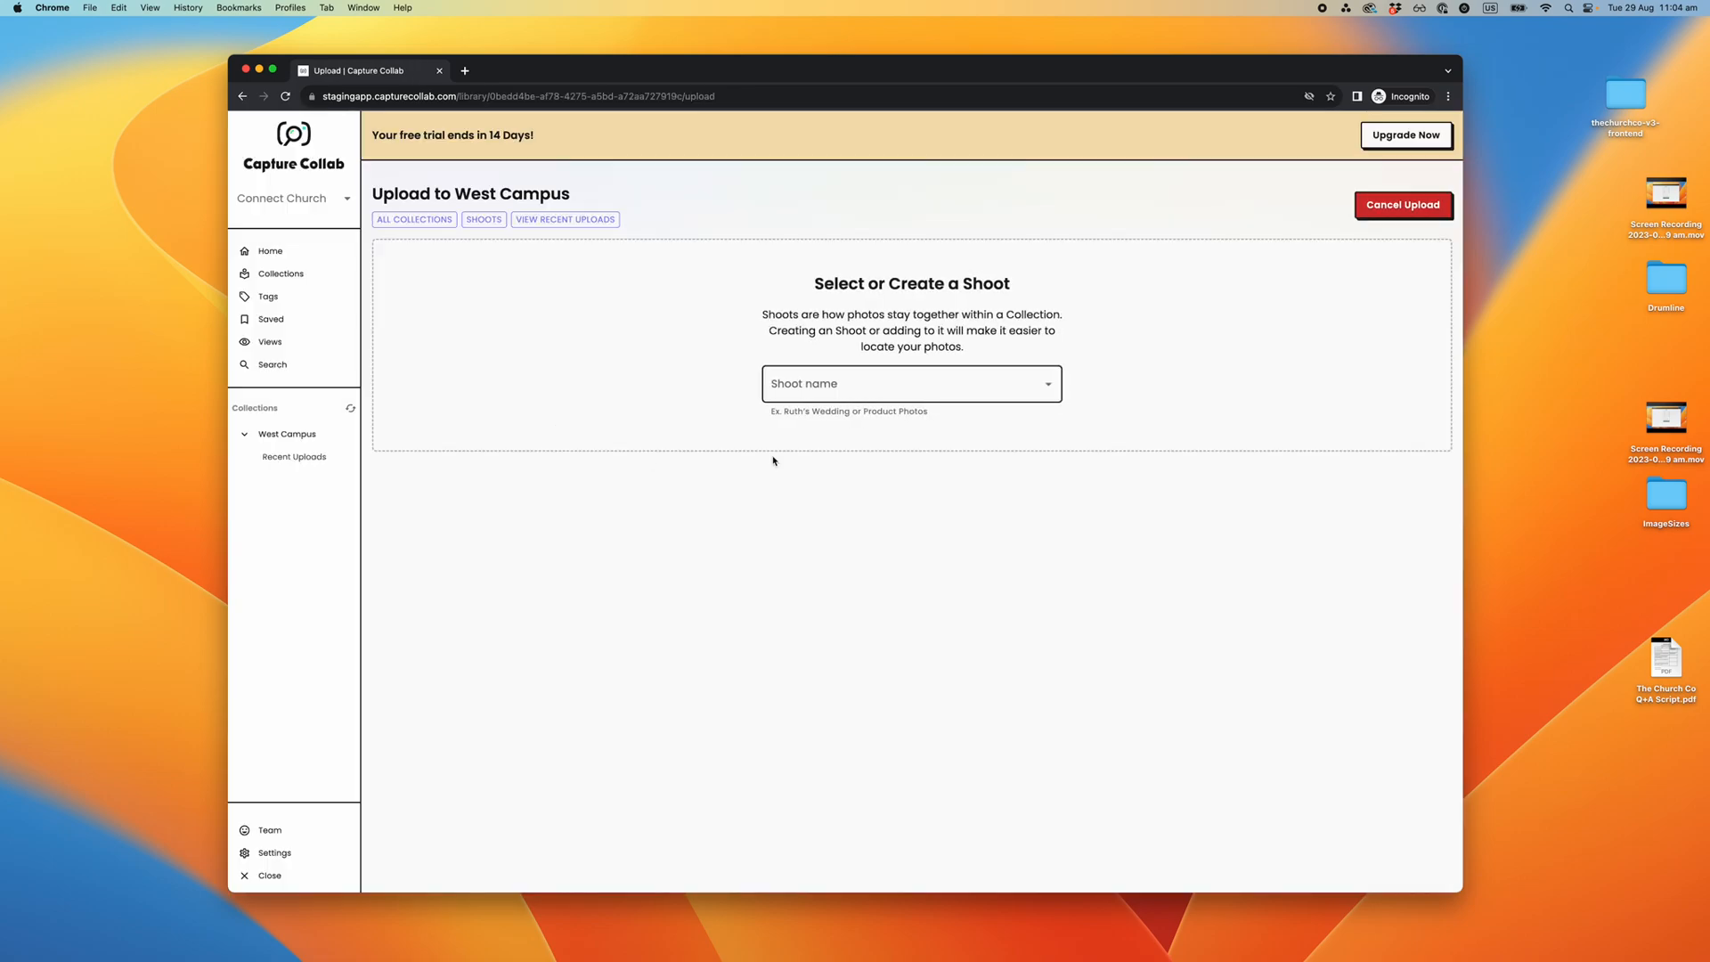
{"action": "left_click", "coordinate": [830, 382]}
{"action": "type", "text": "Sunda"}
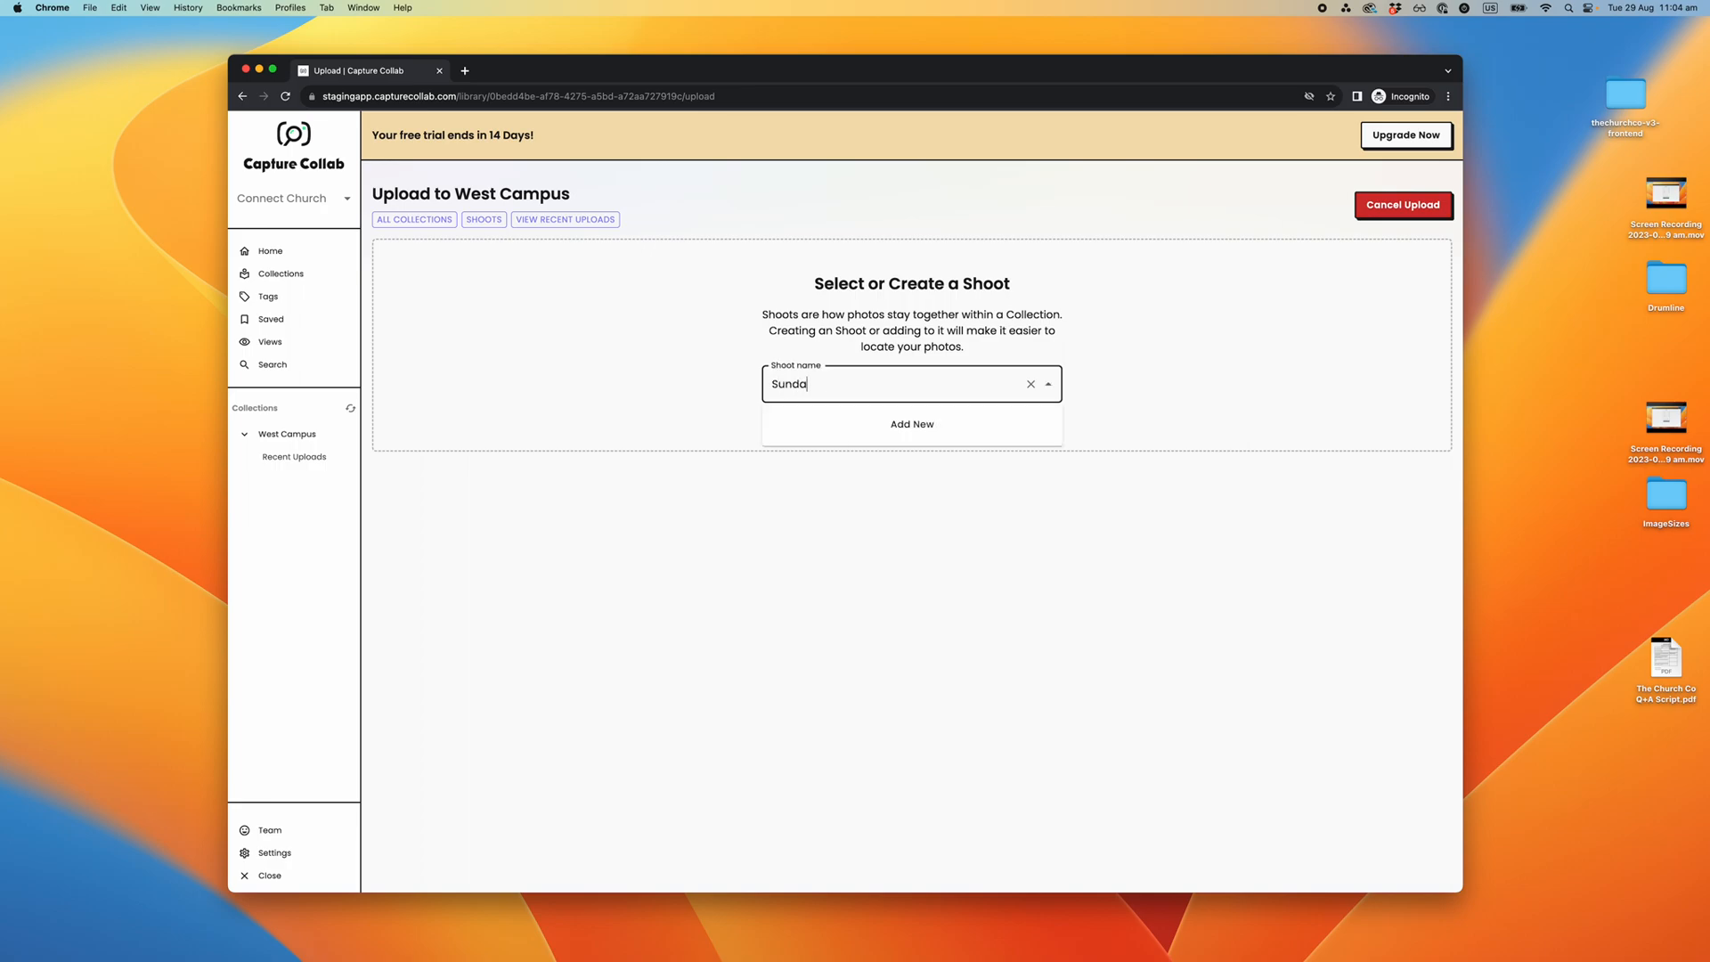
{"action": "type", "text": "y Morning Photos April 1st"}
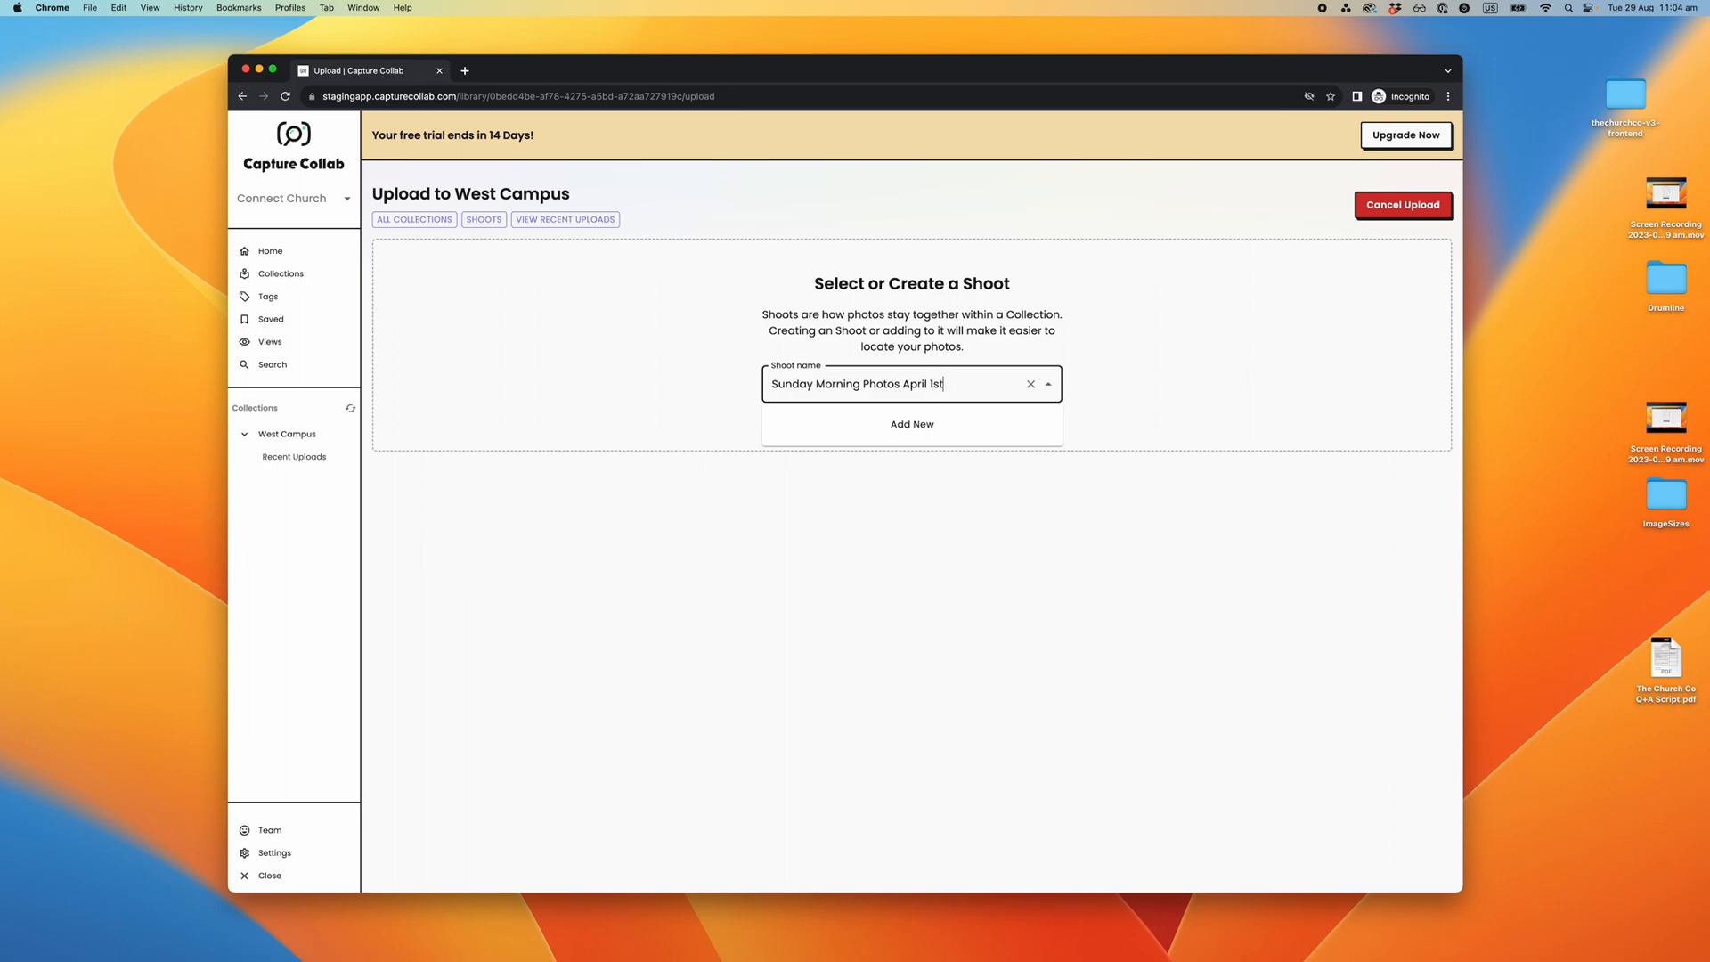
{"action": "left_click", "coordinate": [882, 426]}
{"action": "left_click", "coordinate": [911, 469]}
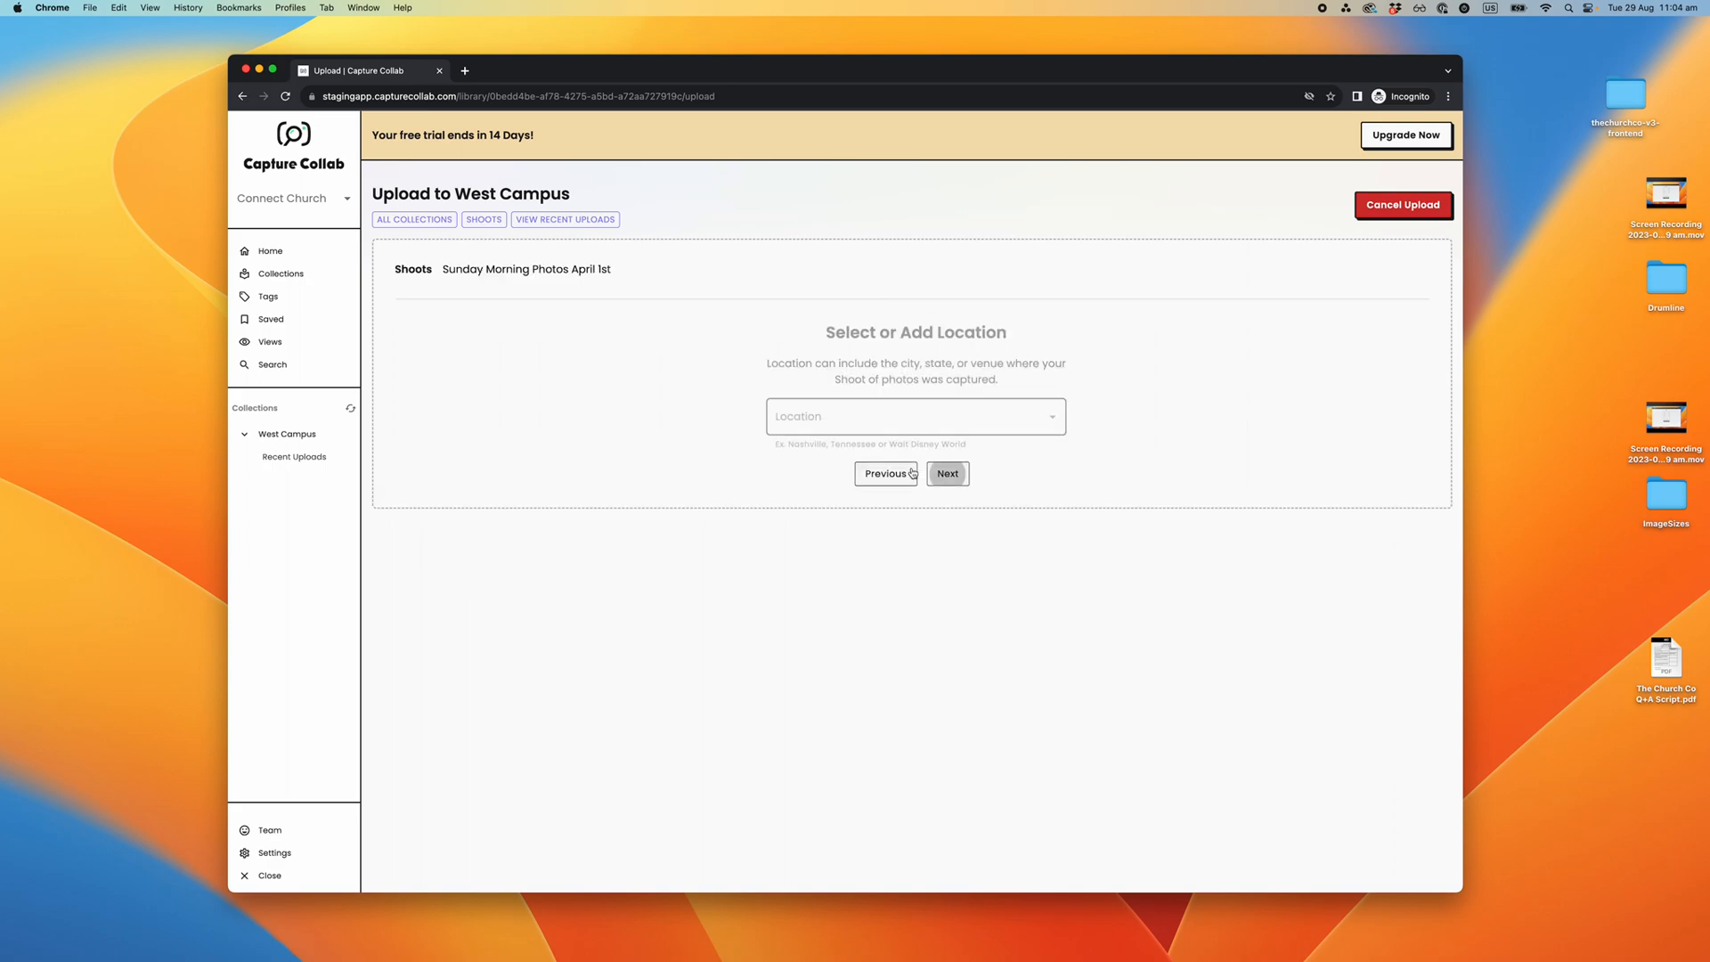
- Add "West Campus" as the location of the shoot and continue to the person stage
{"action": "left_click", "coordinate": [847, 416]}
{"action": "type", "text": "M"}
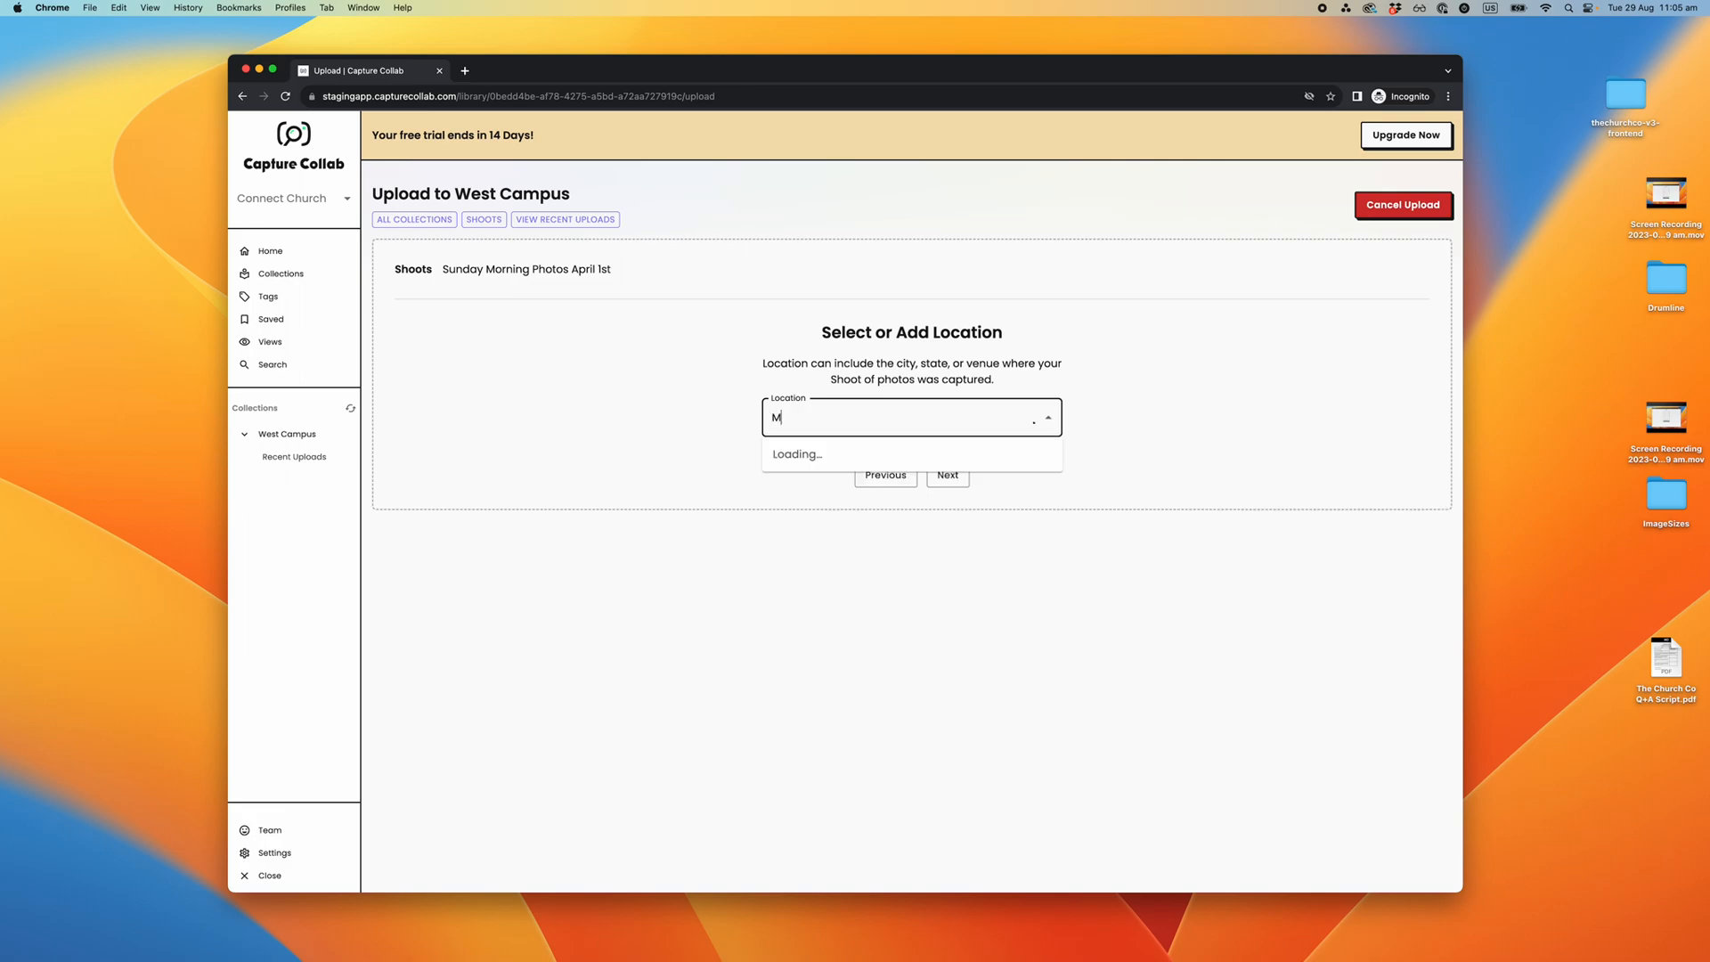
{"action": "key", "text": "BackSpace"}
{"action": "type", "text": "West Campi"}
{"action": "key", "text": "BackSpace"}
{"action": "type", "text": "us"}
{"action": "left_click", "coordinate": [884, 454]}
{"action": "left_click", "coordinate": [834, 411]}
{"action": "type", "text": "WE"}
{"action": "key", "text": "BackSpace"}
{"action": "type", "text": "est Campus"}
{"action": "key", "text": "Return"}
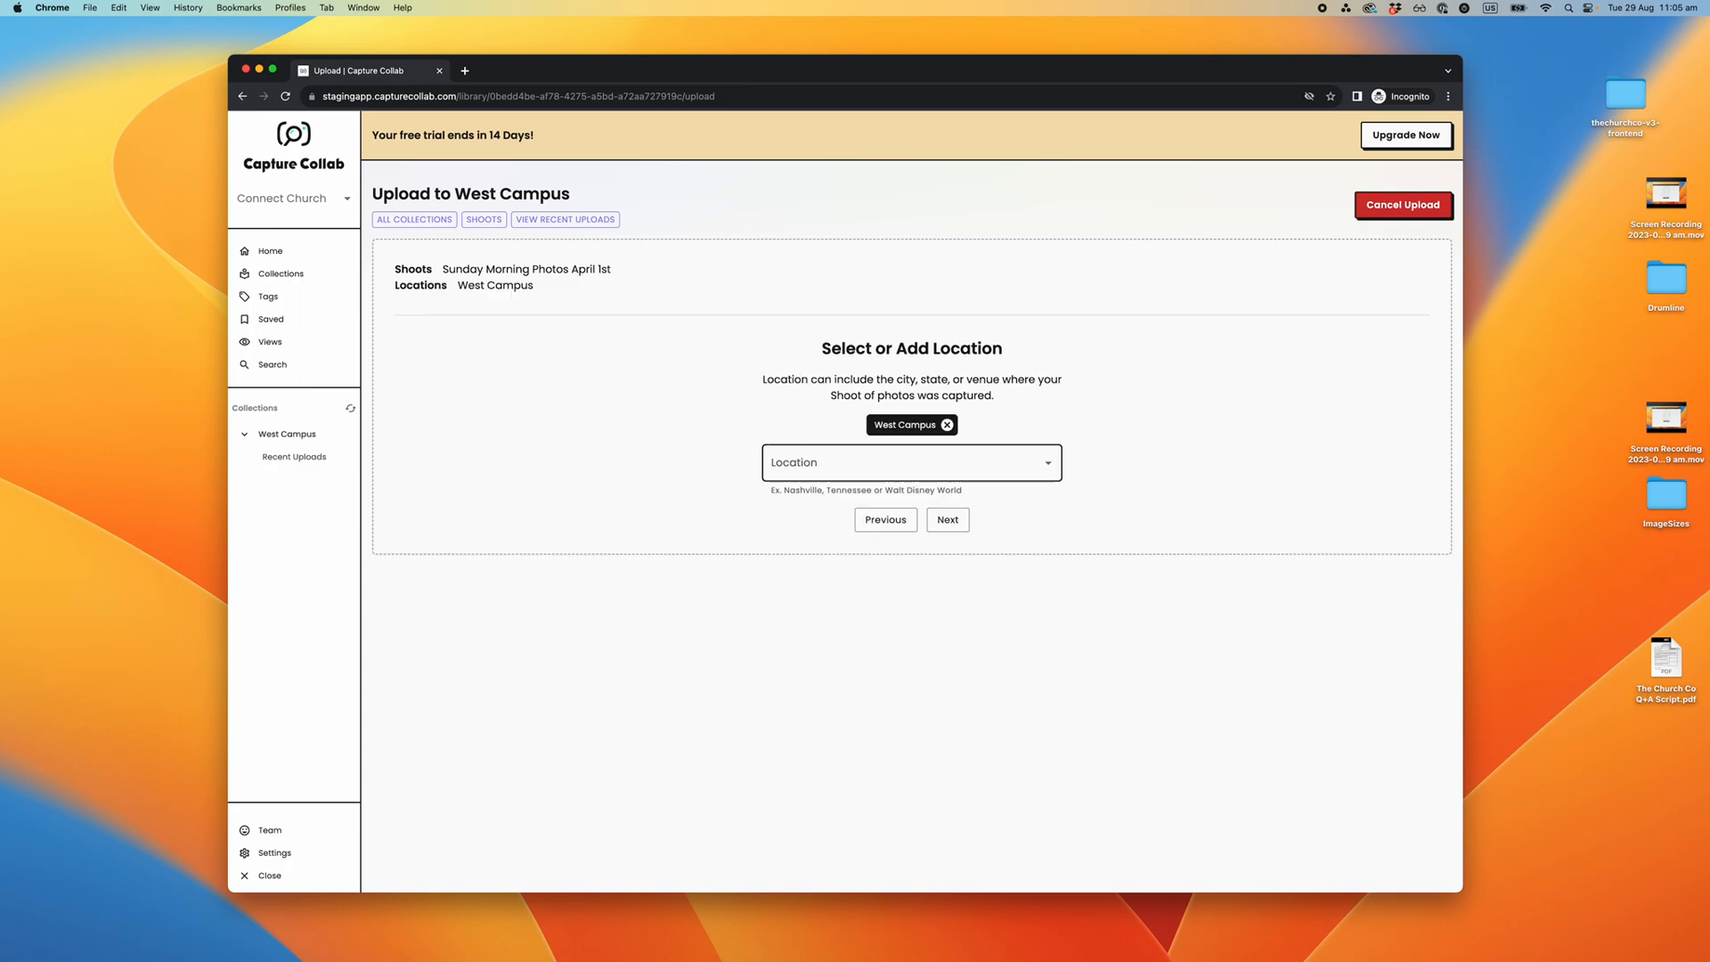
{"action": "left_click", "coordinate": [947, 519]}
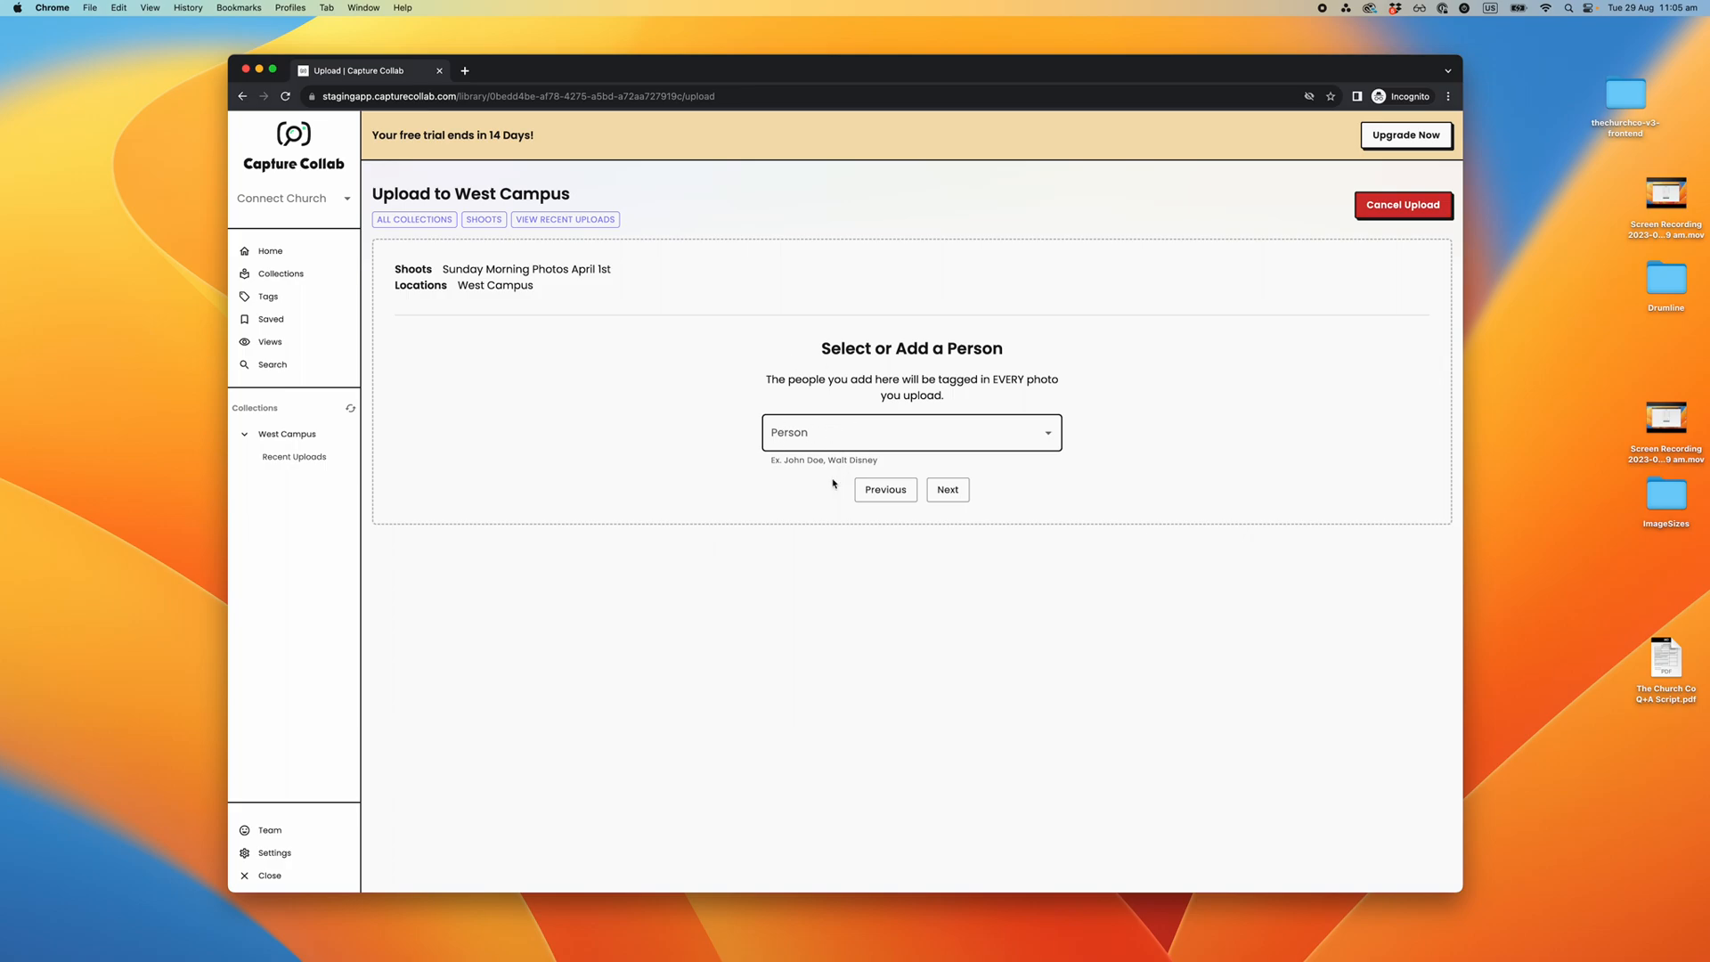
- Leave the person blank and add the tags "Sunday Morning", "Sunday Service" and "Worship" to the upload
{"action": "left_click", "coordinate": [950, 491]}
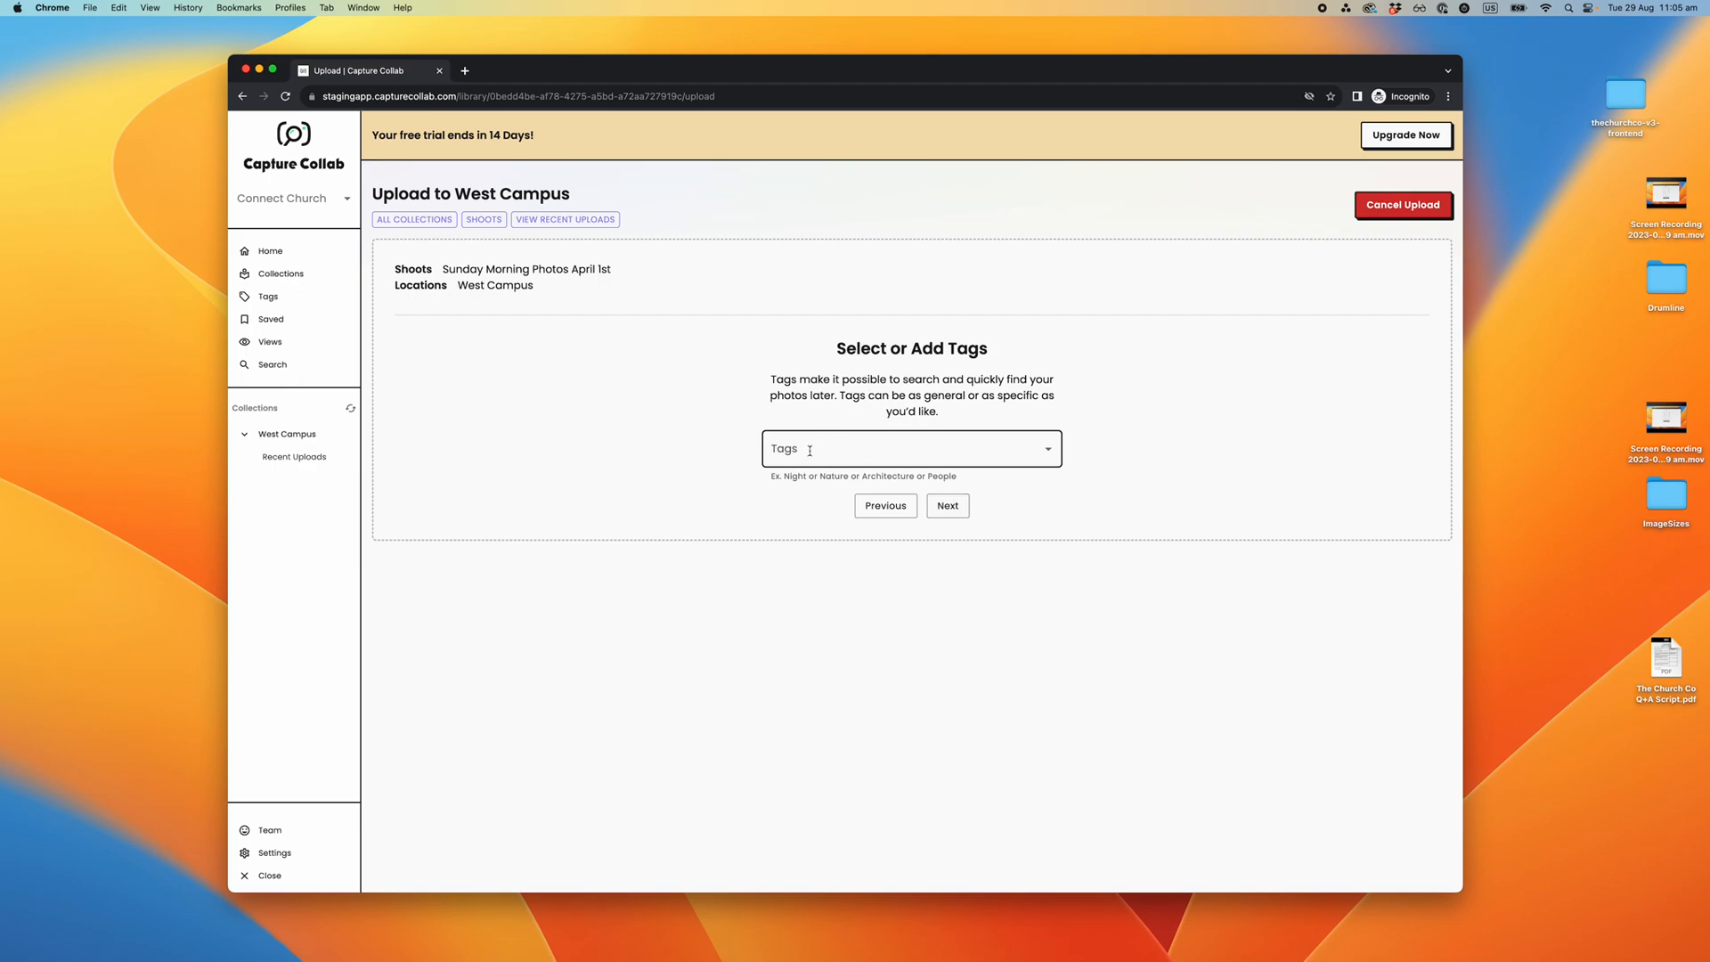
{"action": "left_click", "coordinate": [809, 450]}
{"action": "type", "text": "S"}
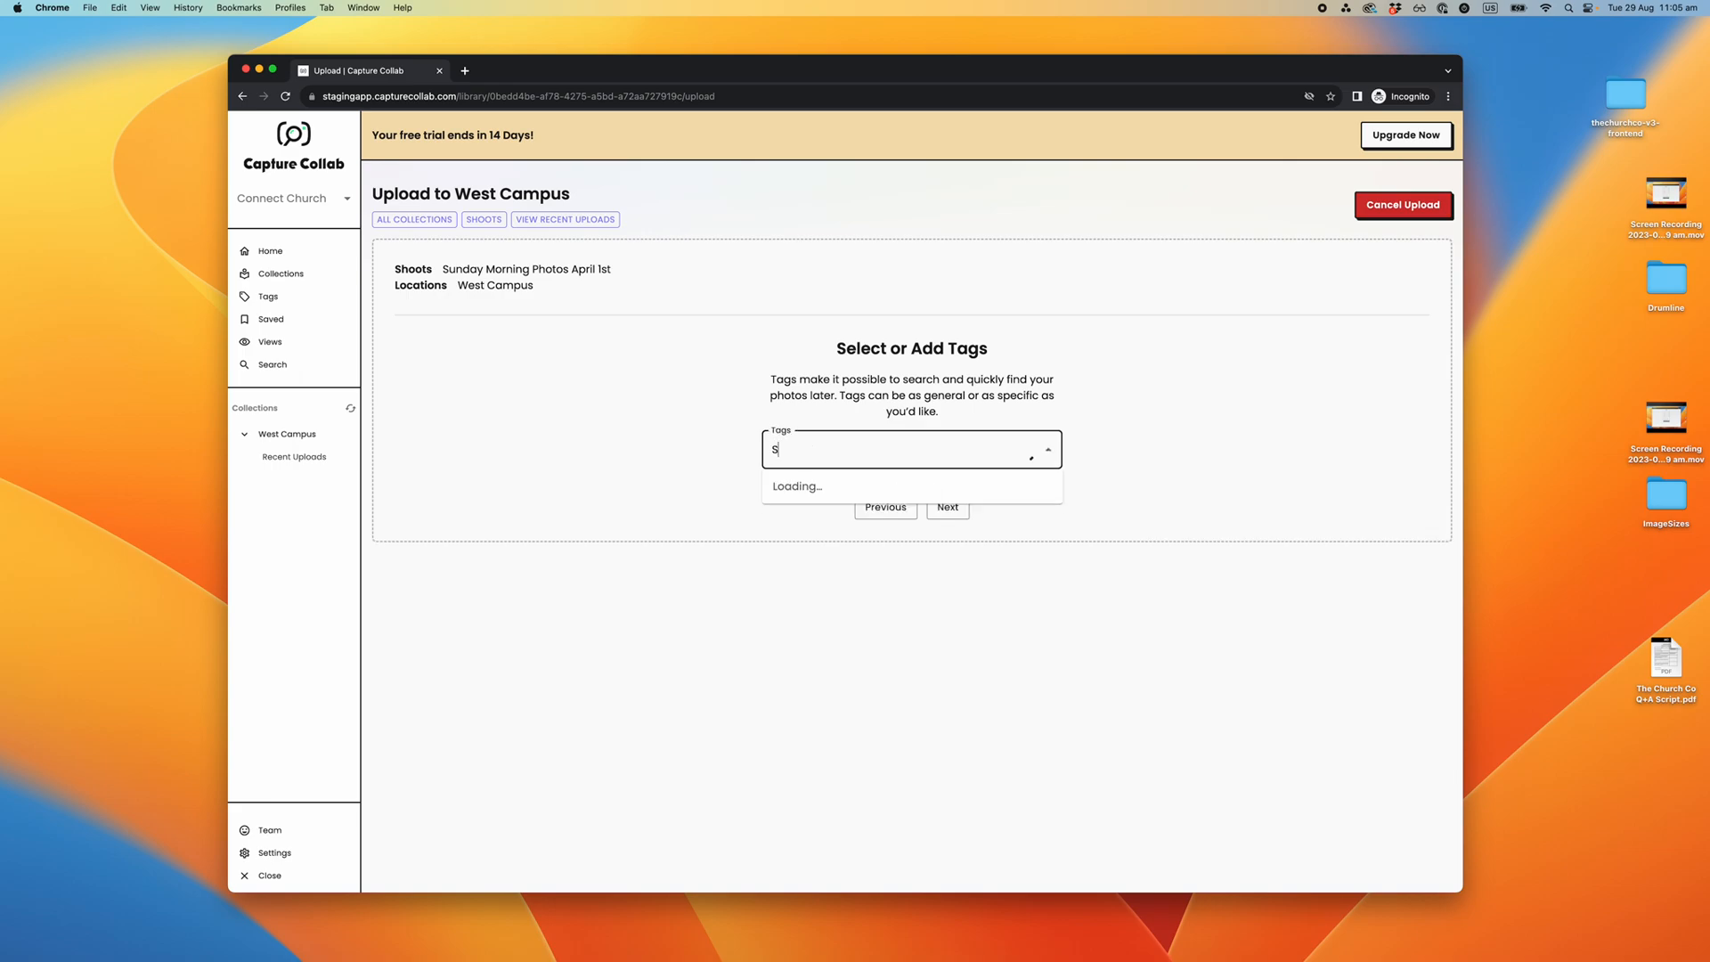
{"action": "type", "text": "unday Morning"}
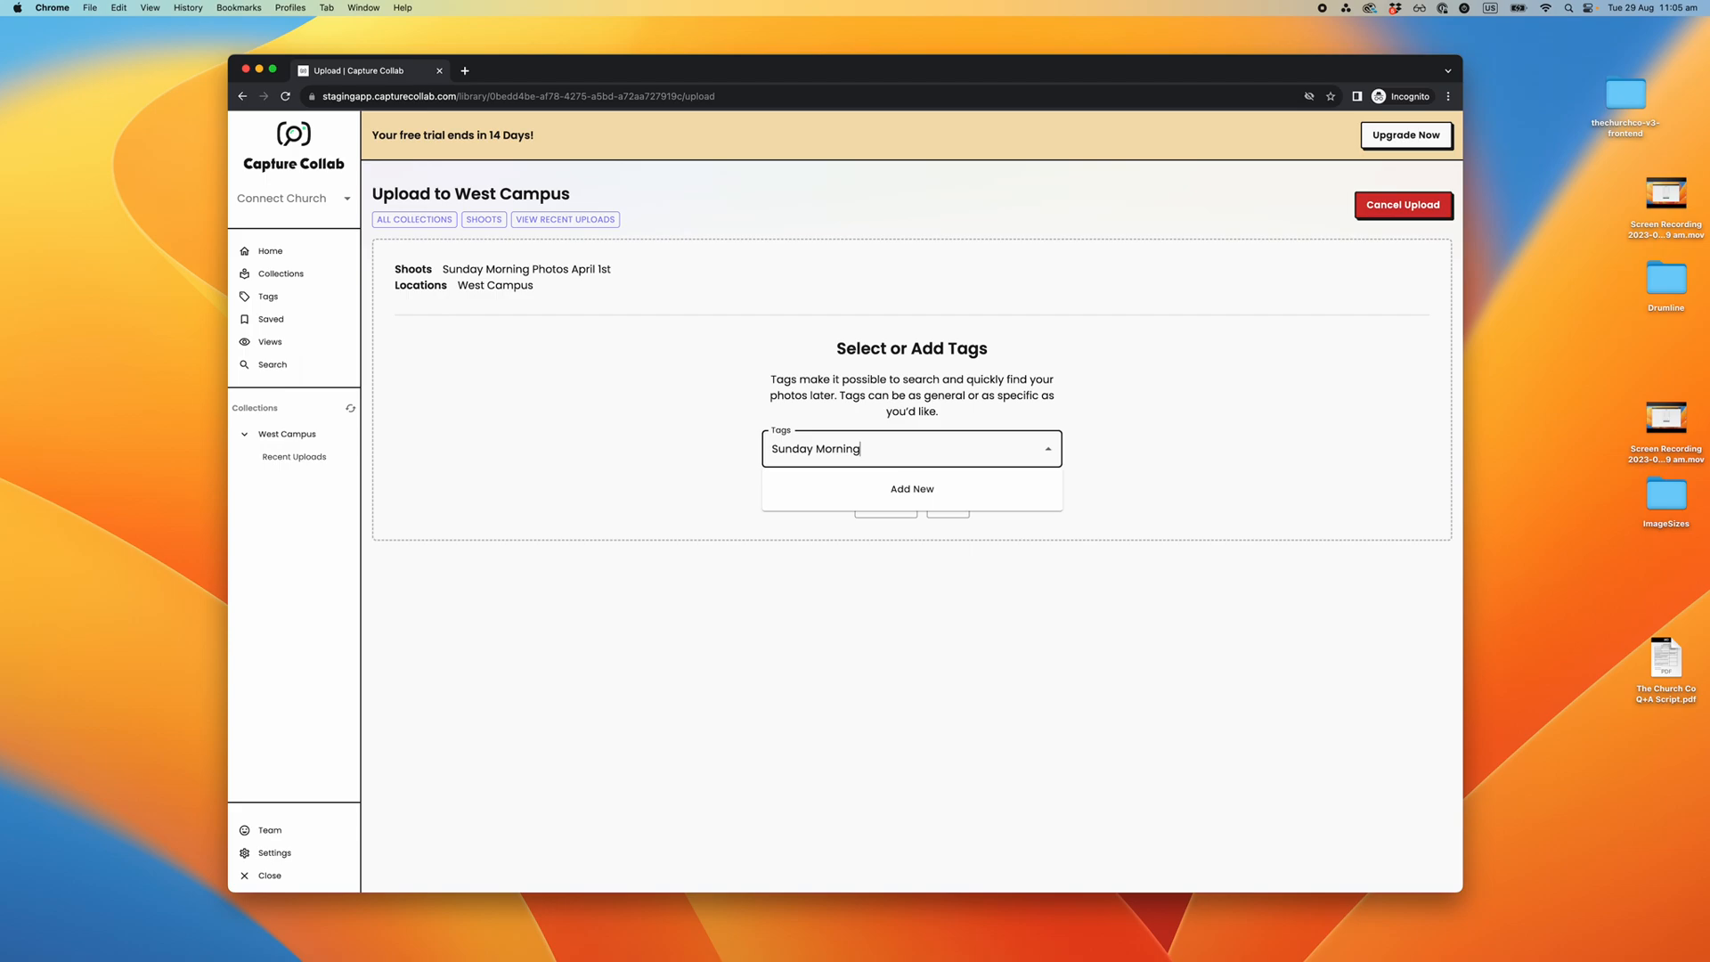
{"action": "key", "text": "Return"}
{"action": "type", "text": "Sunday Service"}
{"action": "key", "text": "Return"}
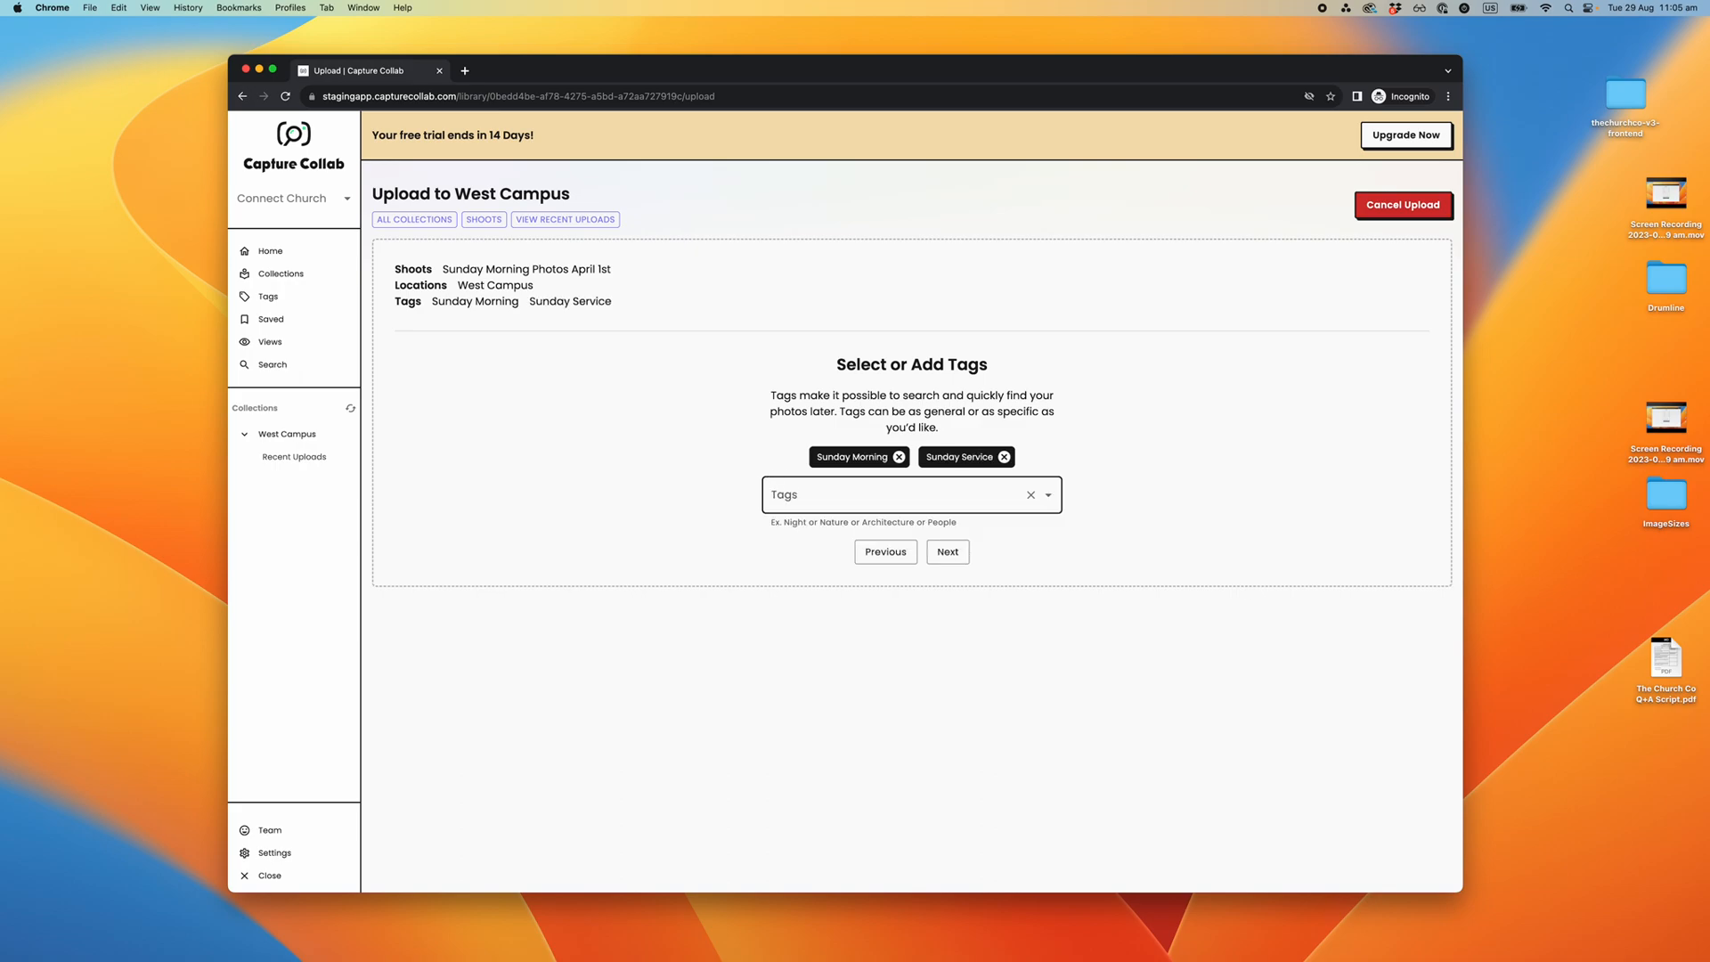
{"action": "left_click", "coordinate": [855, 495]}
{"action": "type", "text": "W"}
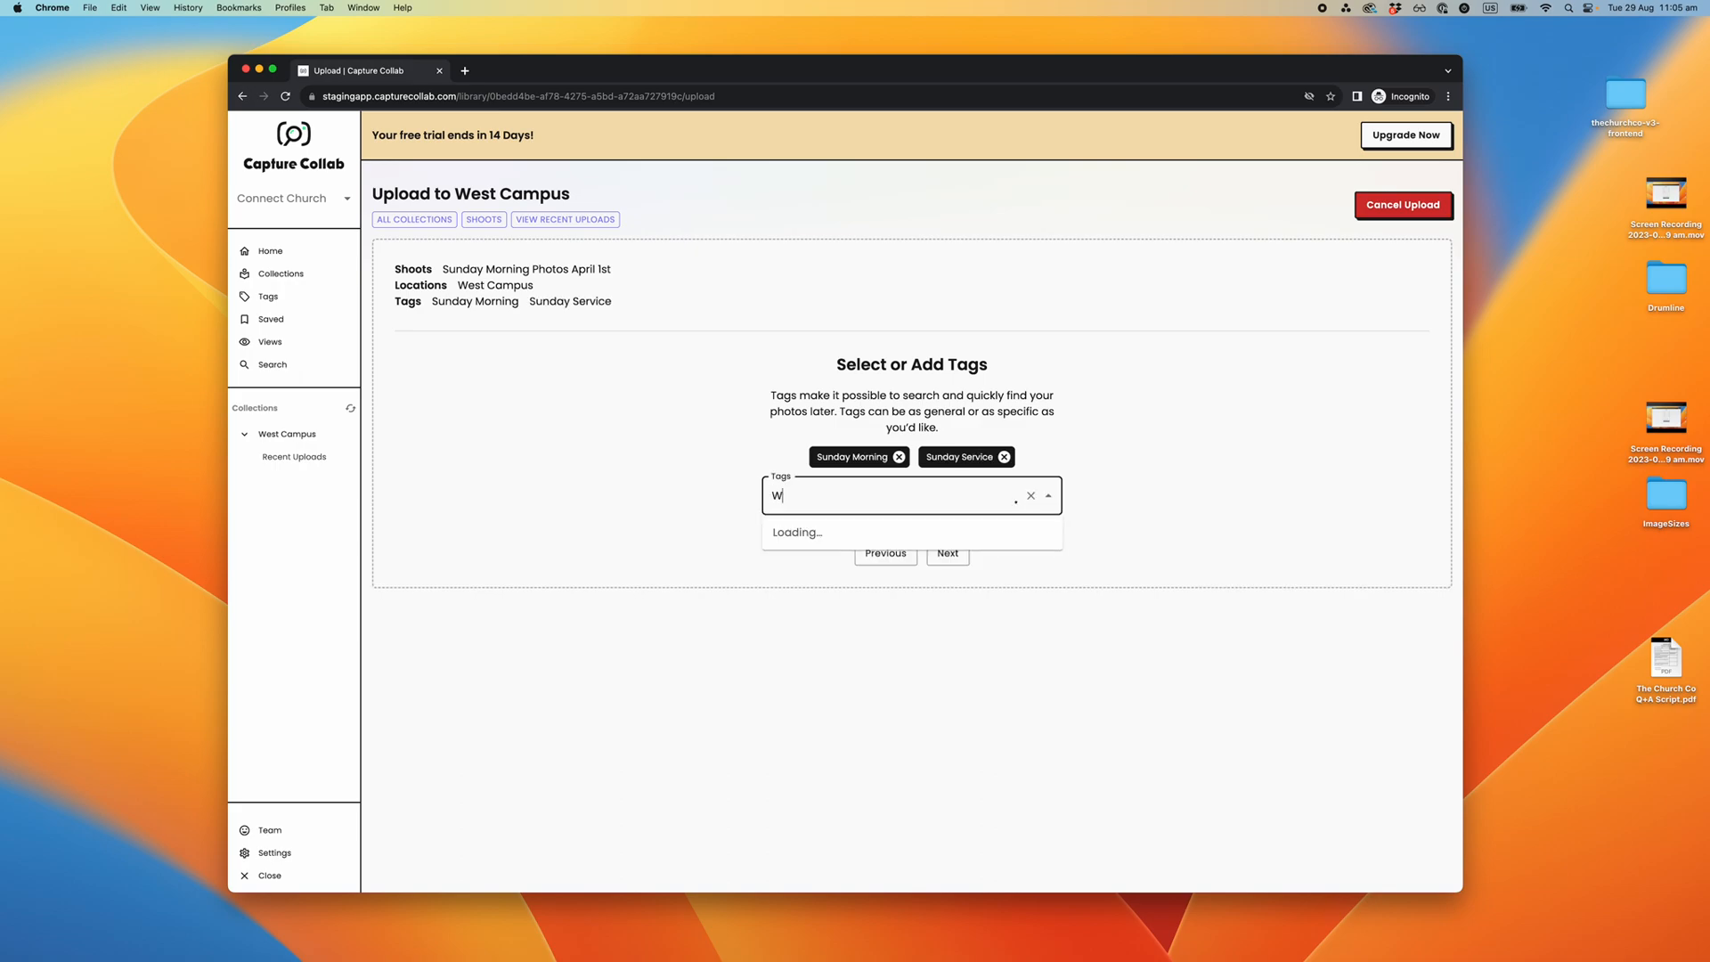
{"action": "type", "text": "orship"}
{"action": "key", "text": "Return"}
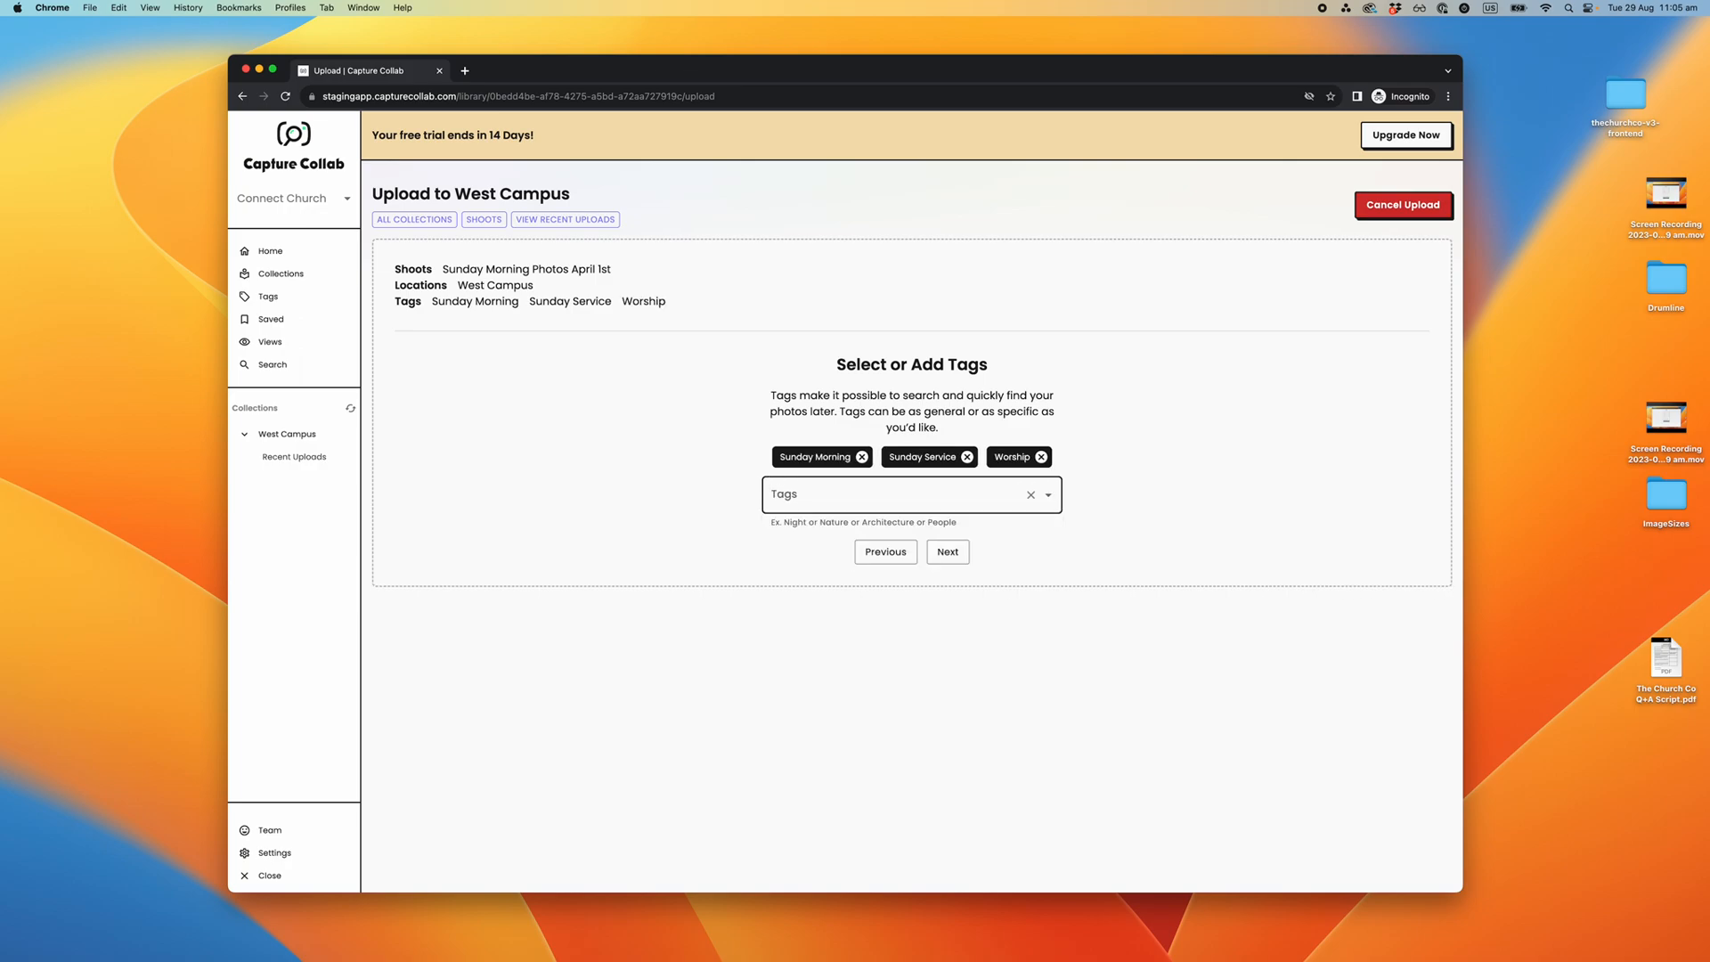
{"action": "left_click", "coordinate": [950, 553]}
- Upload all the photos from the Tours folder and open the uploaded assets
{"action": "left_click", "coordinate": [953, 456]}
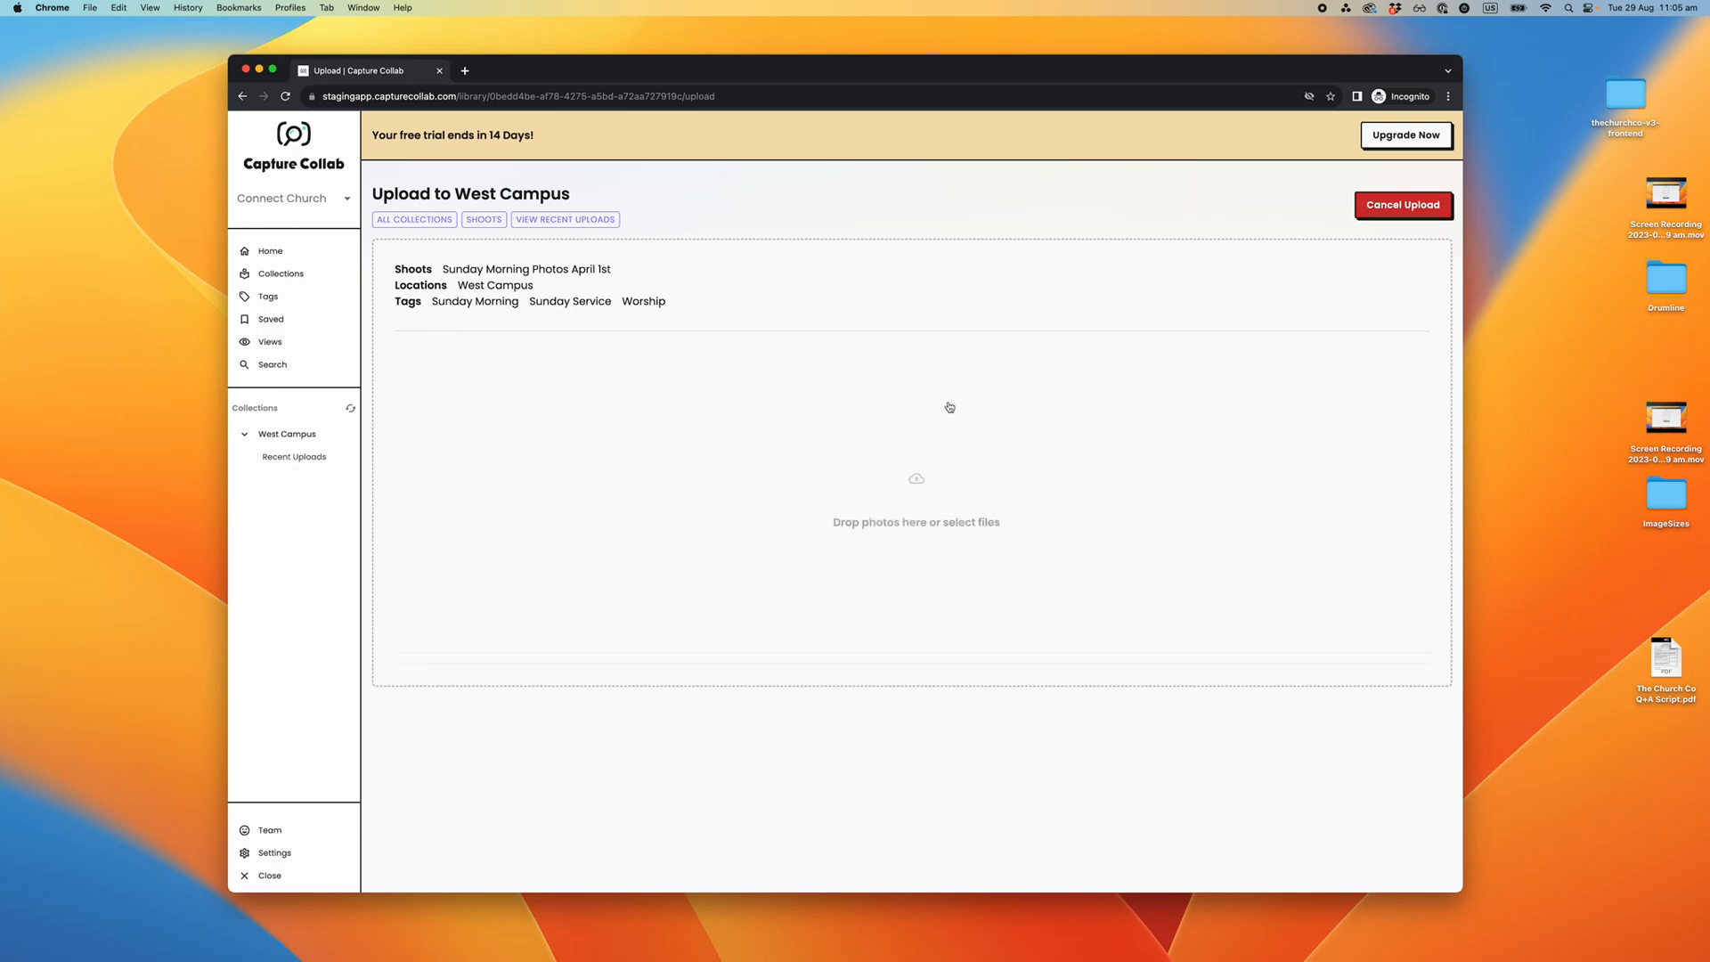
{"action": "left_click", "coordinate": [947, 420]}
{"action": "left_click", "coordinate": [957, 361]}
{"action": "key", "text": "super+a"}
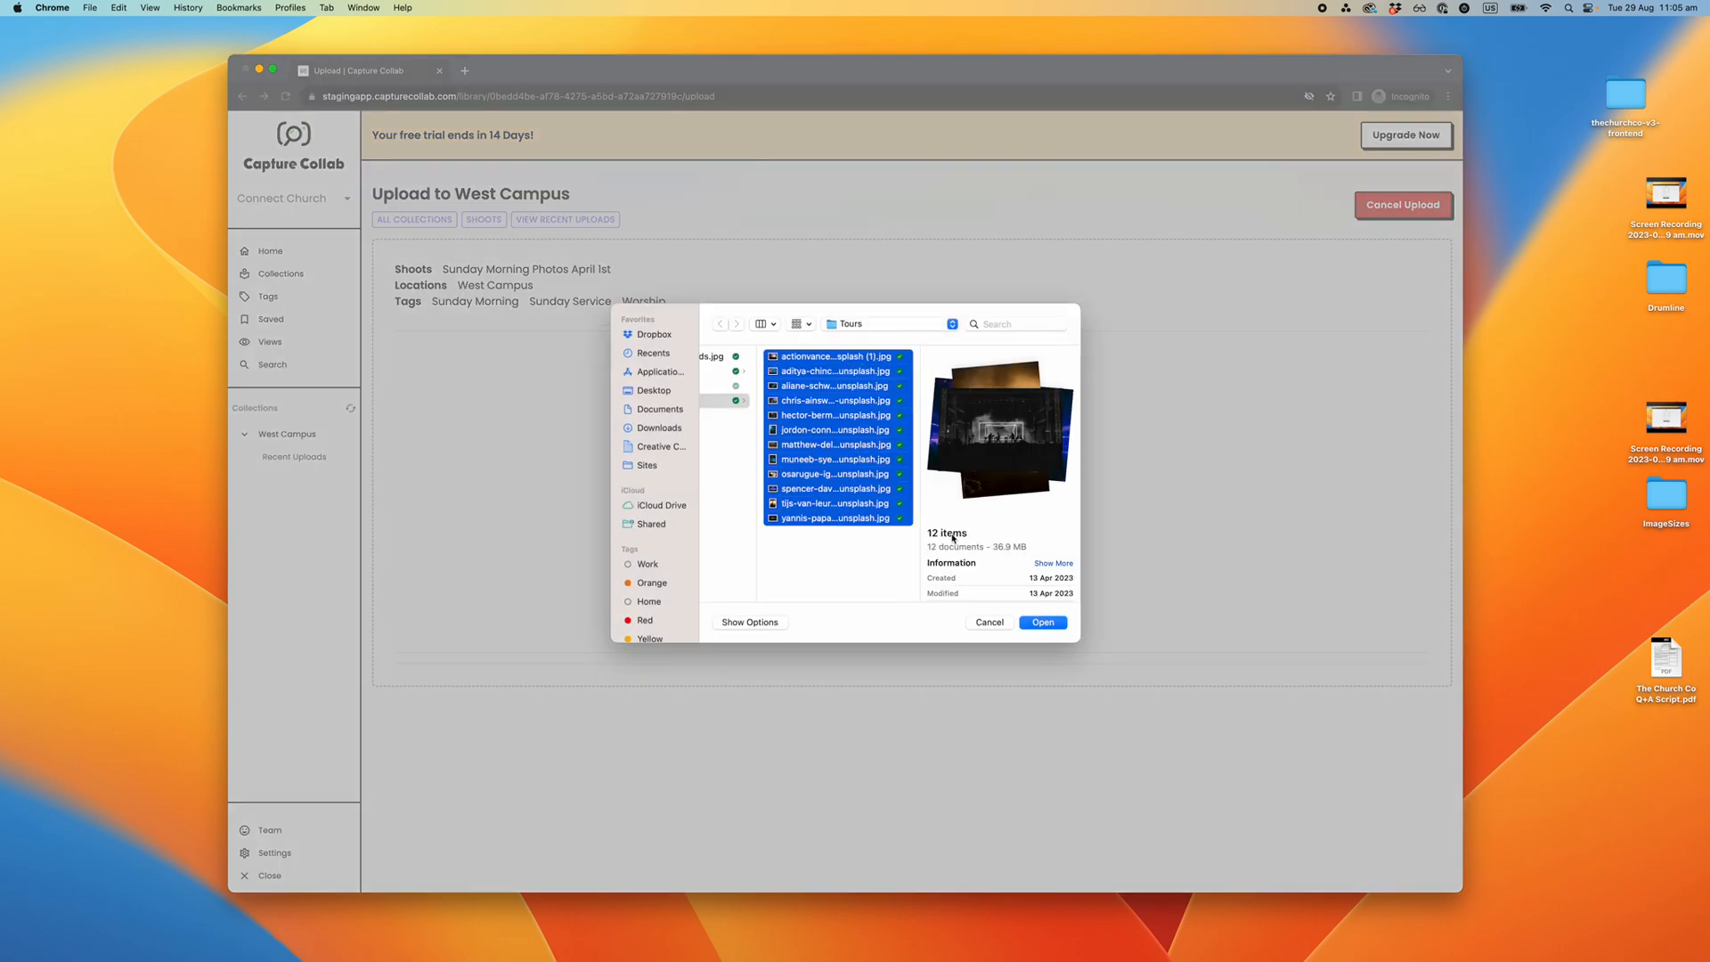
{"action": "left_click", "coordinate": [1042, 623]}
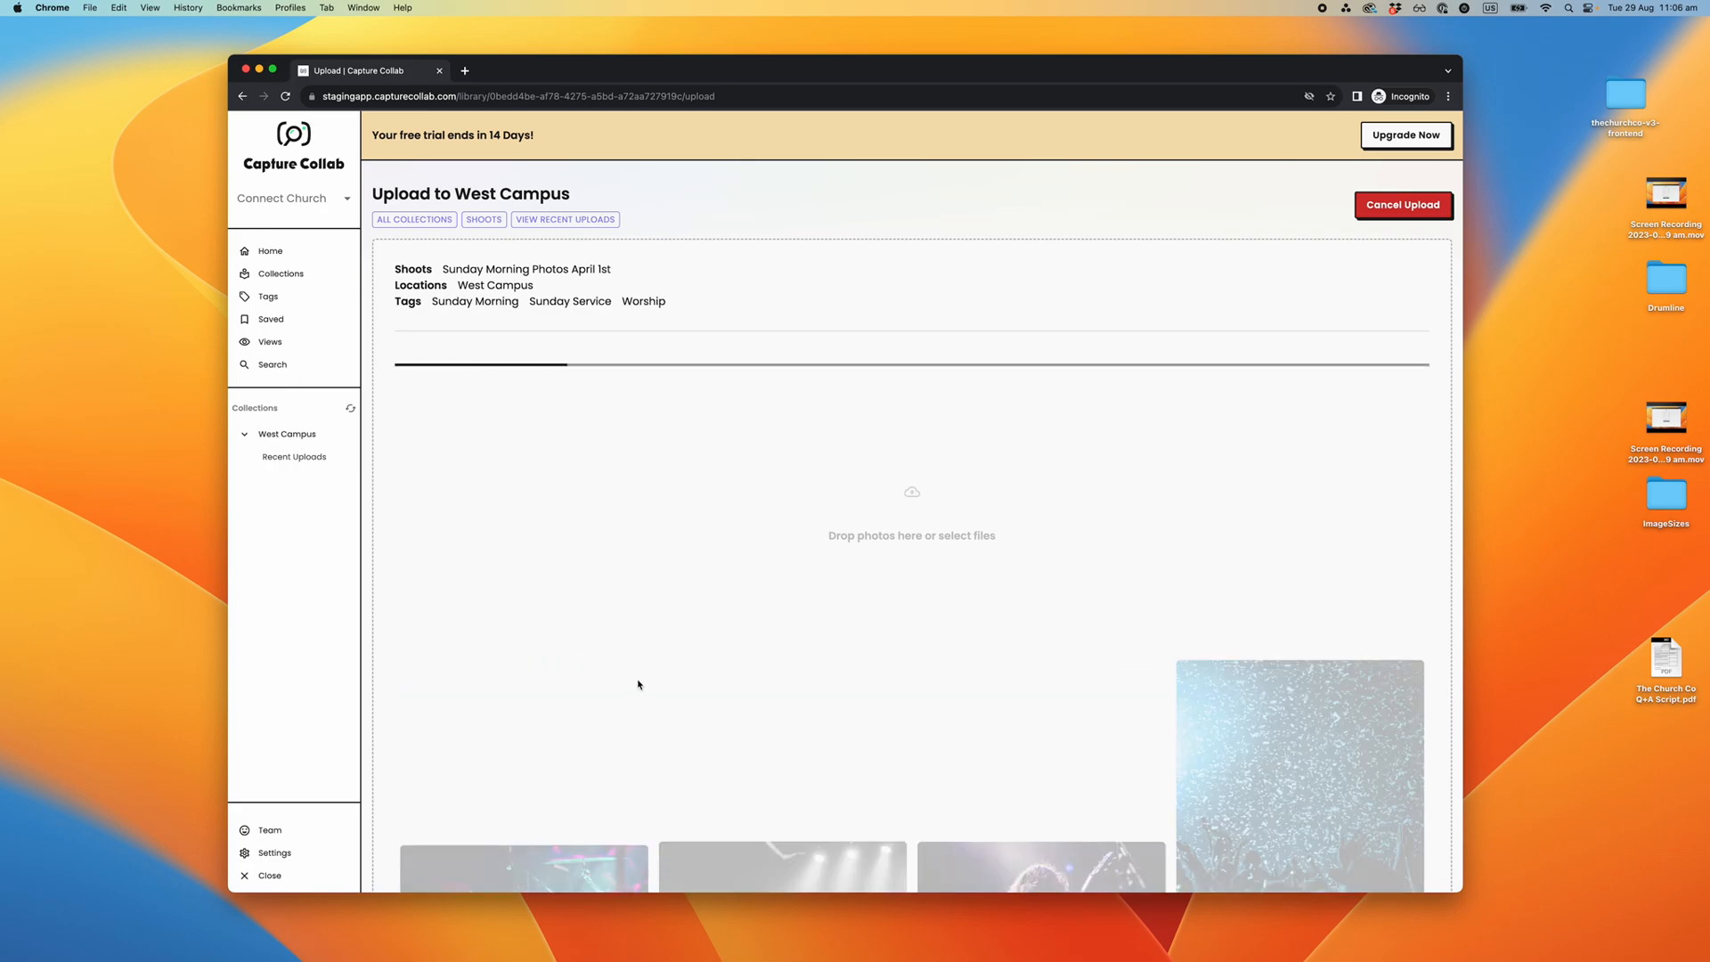
{"action": "scroll", "coordinate": [643, 655], "scroll_direction": "down", "scroll_amount": 2}
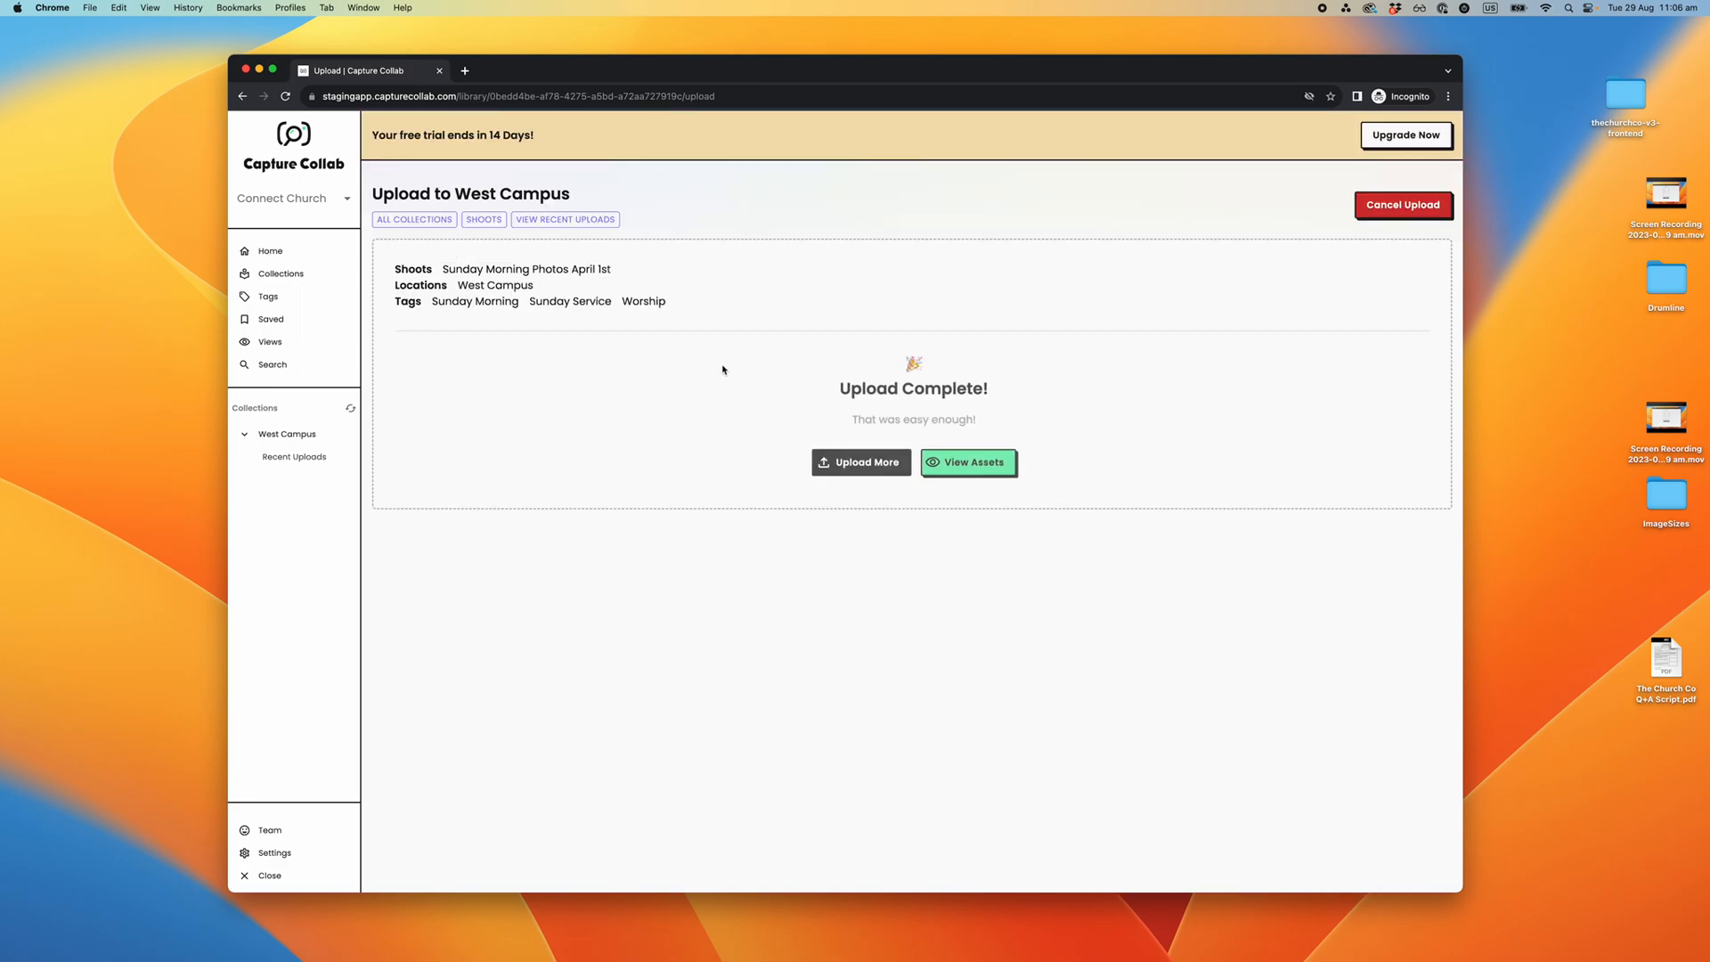
{"action": "left_click", "coordinate": [990, 464]}
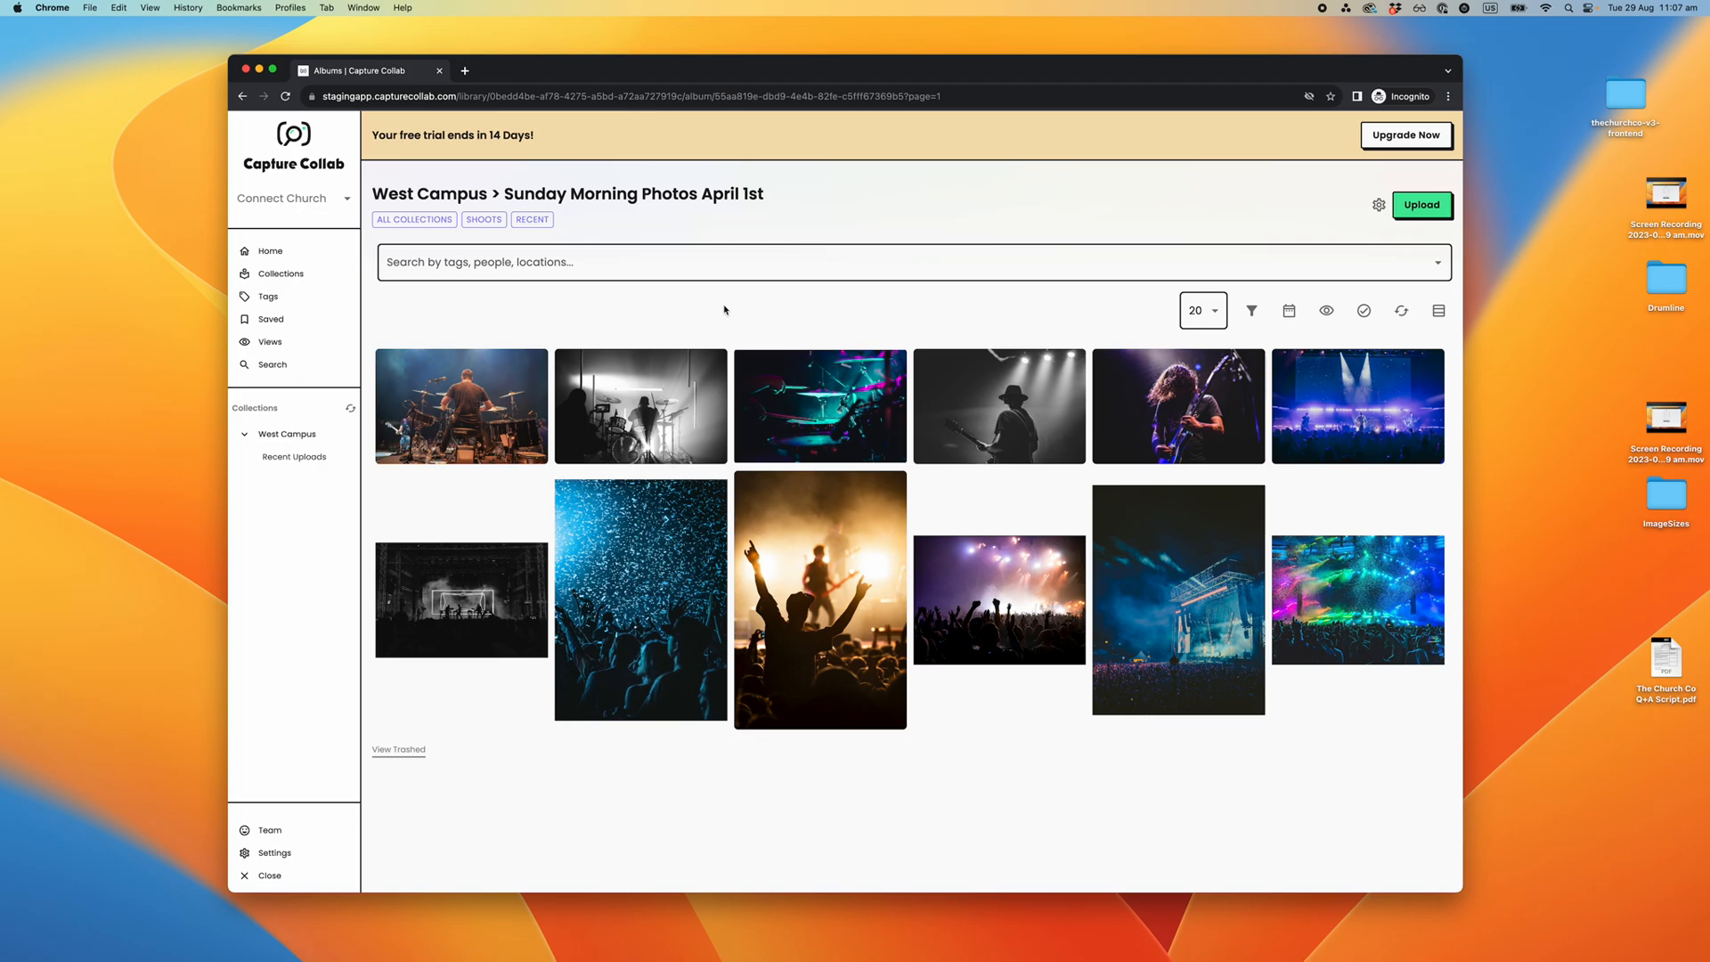
- Batch-tag the three drum photos in the shoot with "Drums" and clear the selection
{"action": "left_click", "coordinate": [1364, 311]}
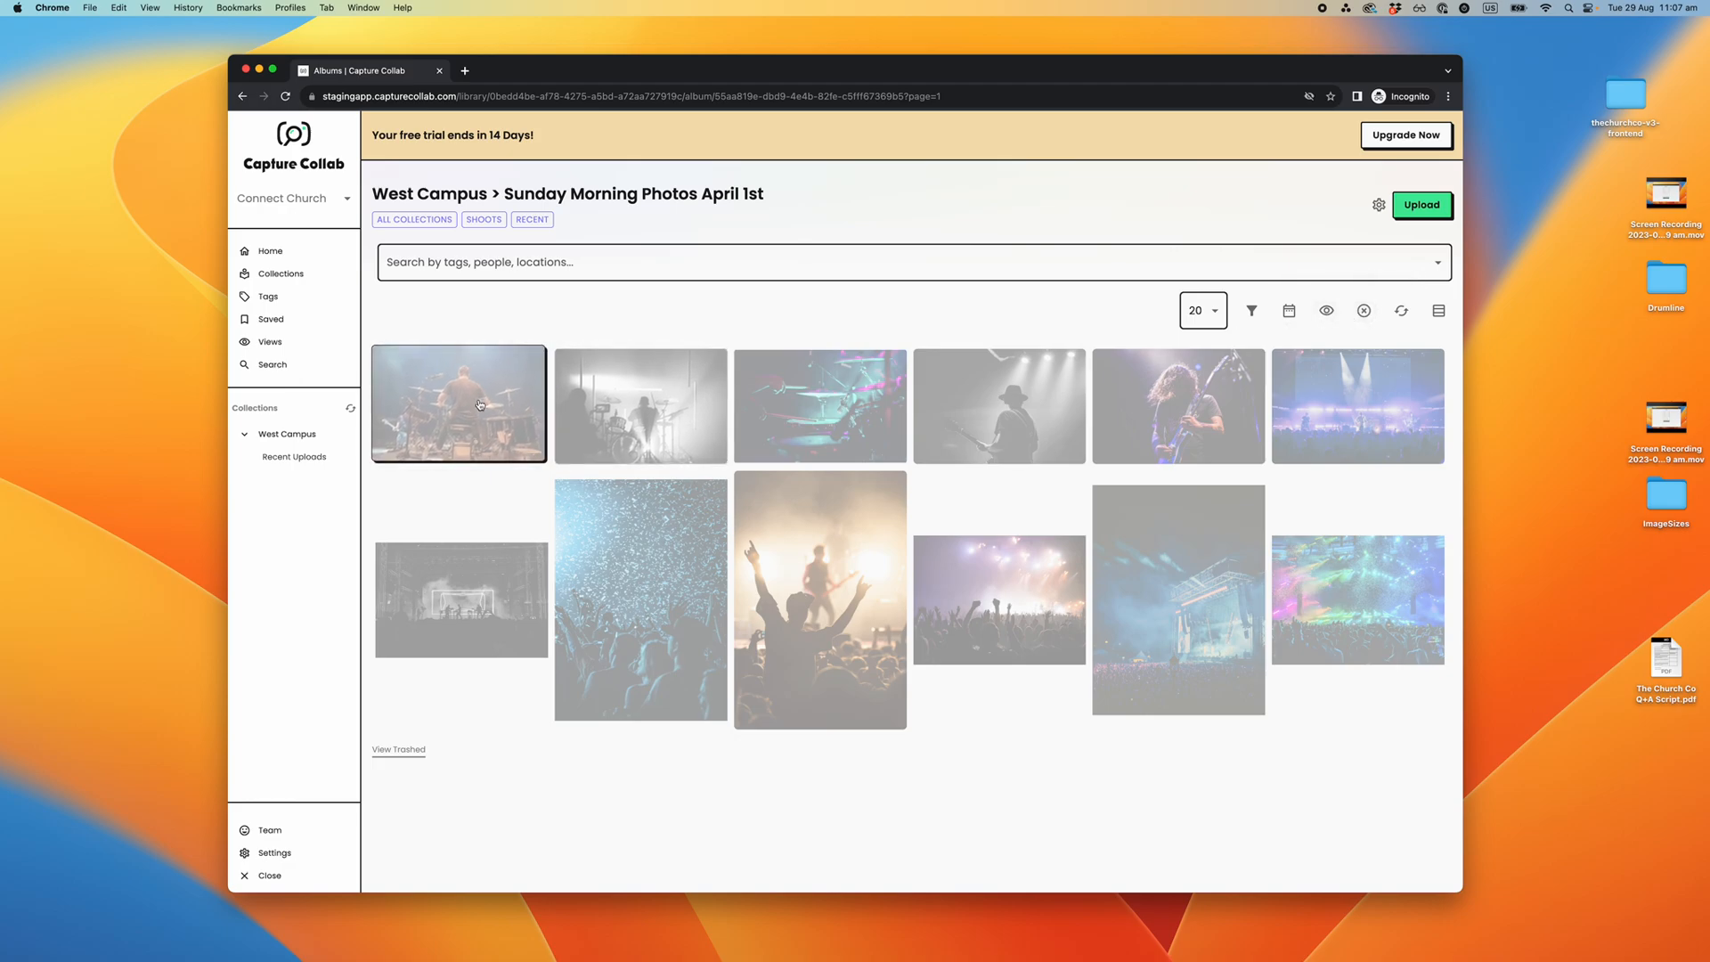
{"action": "left_click", "coordinate": [479, 405]}
{"action": "left_click", "coordinate": [641, 406]}
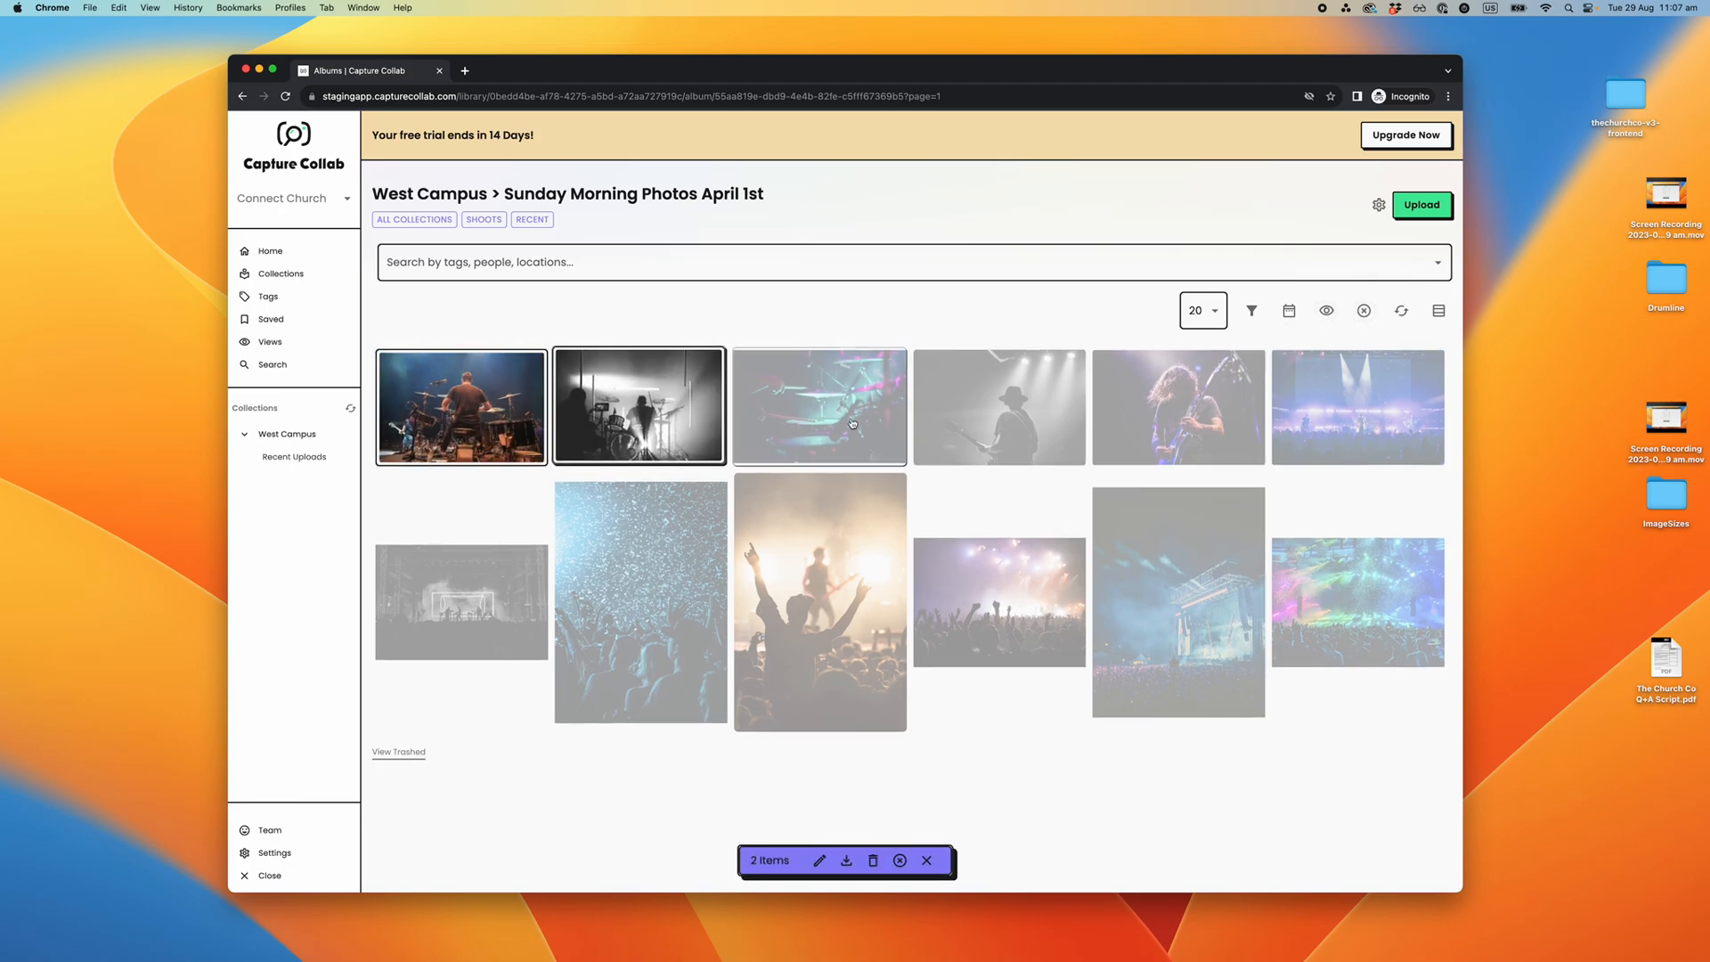
{"action": "left_click", "coordinate": [840, 423]}
{"action": "left_click", "coordinate": [819, 861]}
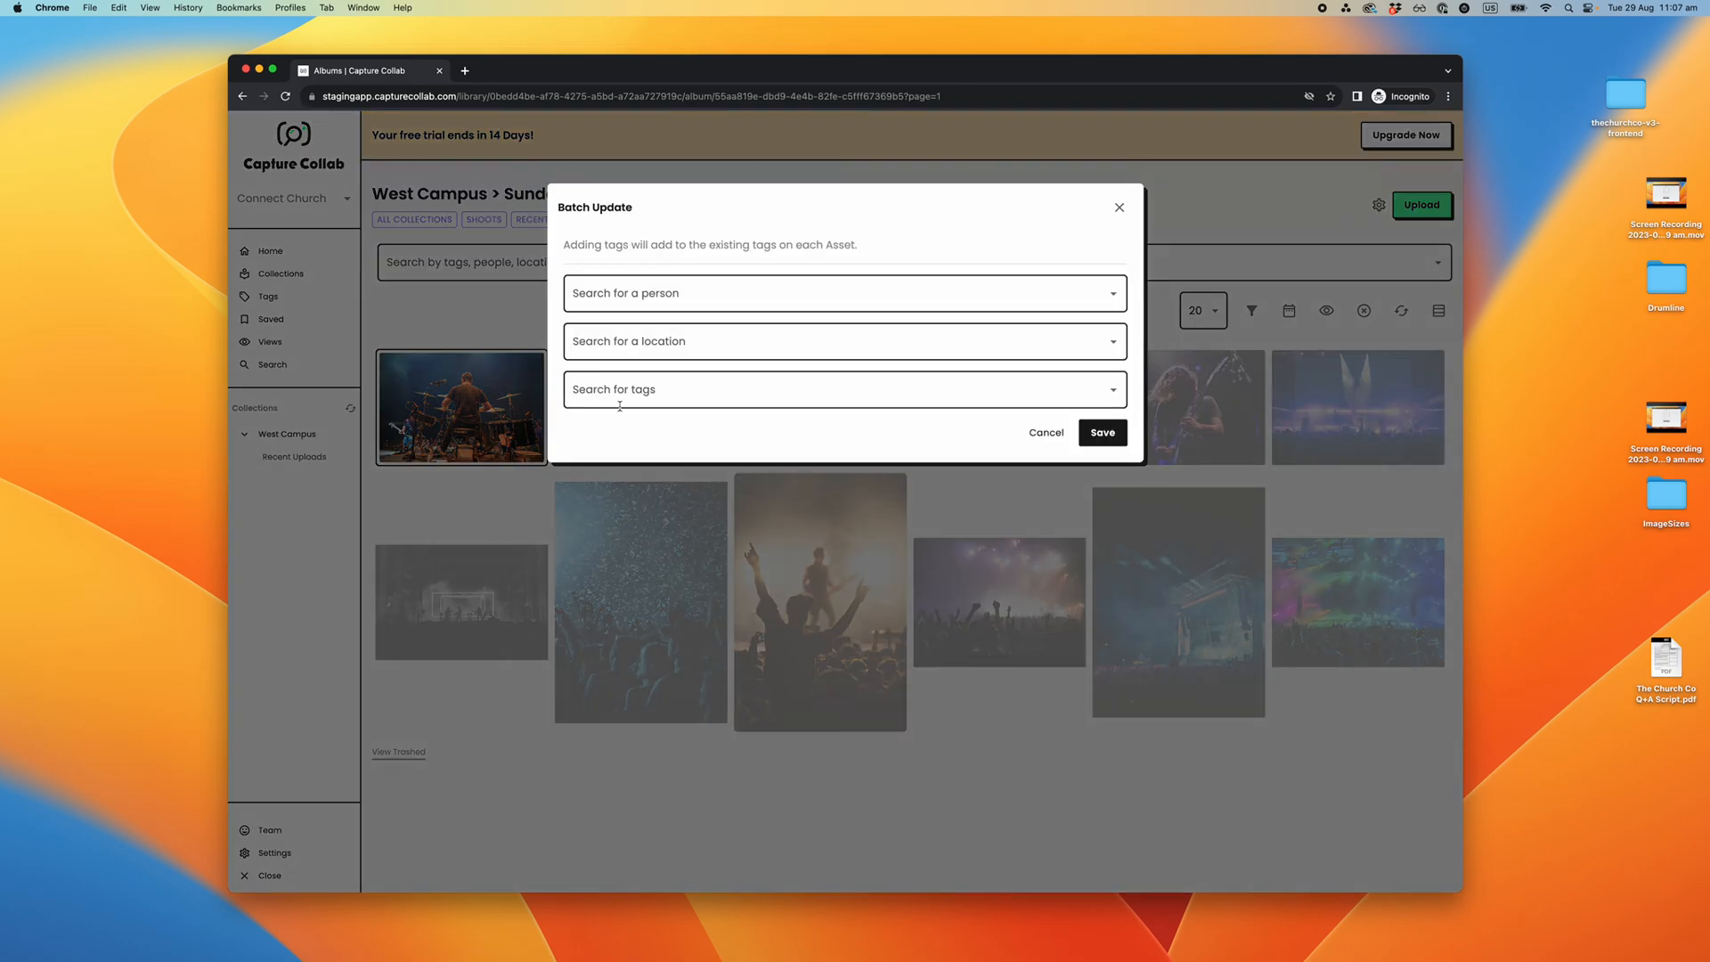
{"action": "left_click", "coordinate": [619, 391]}
{"action": "type", "text": "Drums"}
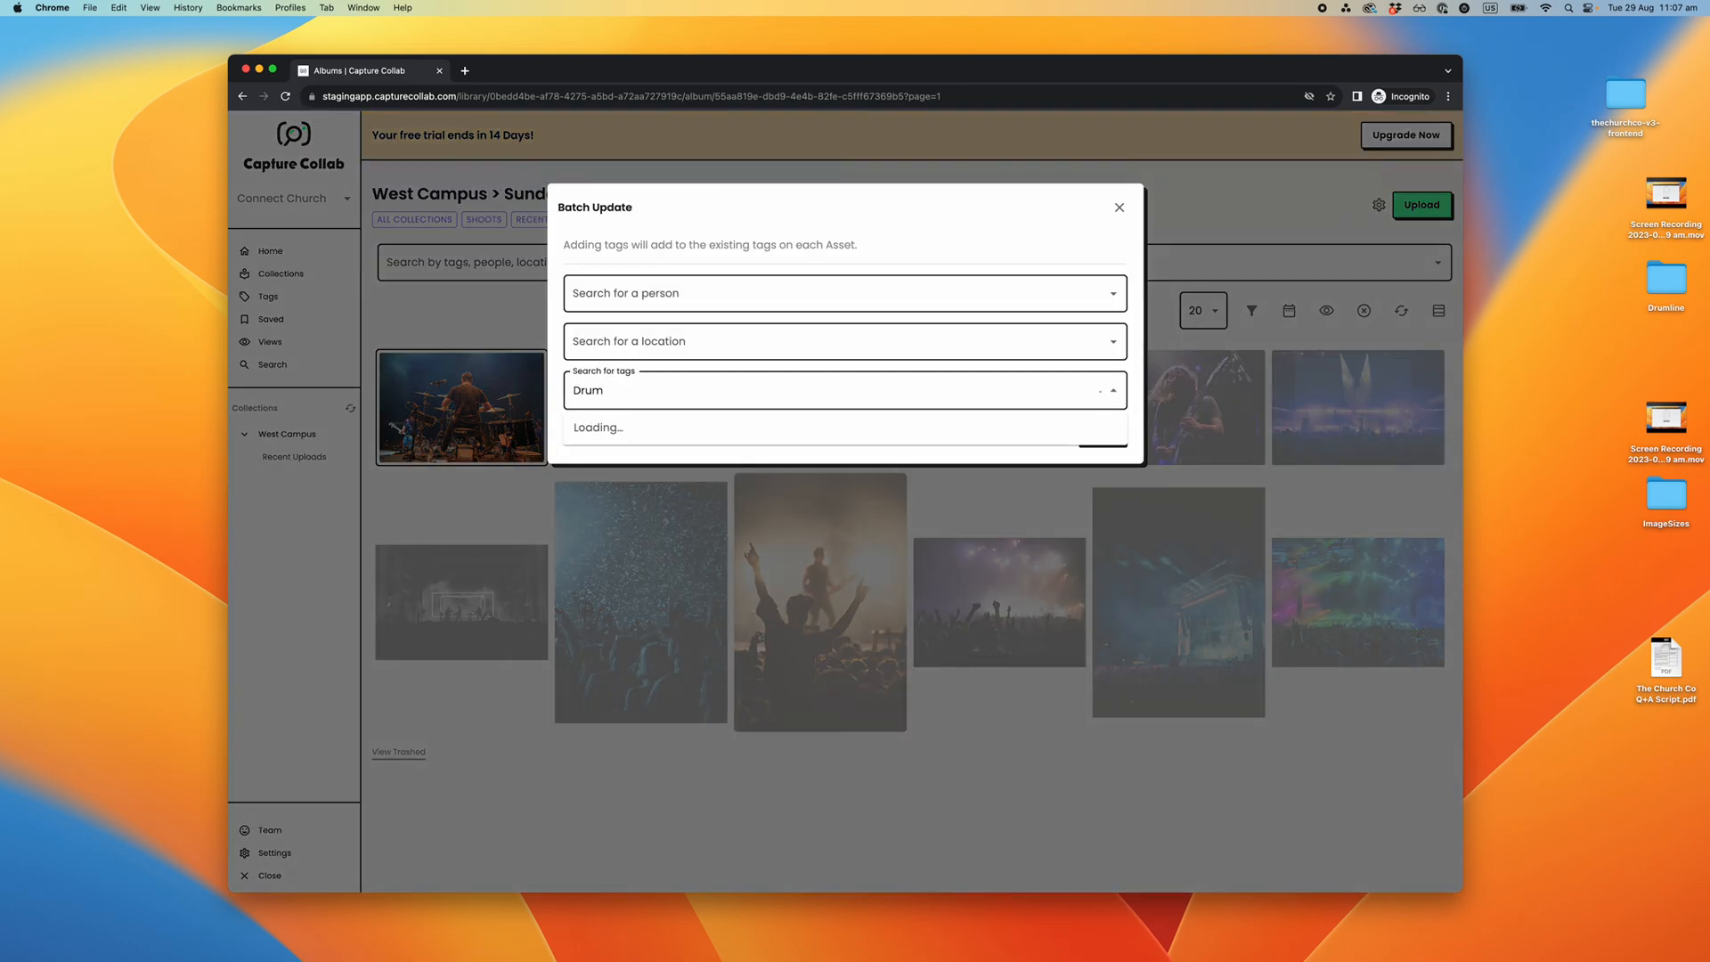
{"action": "key", "text": "Return"}
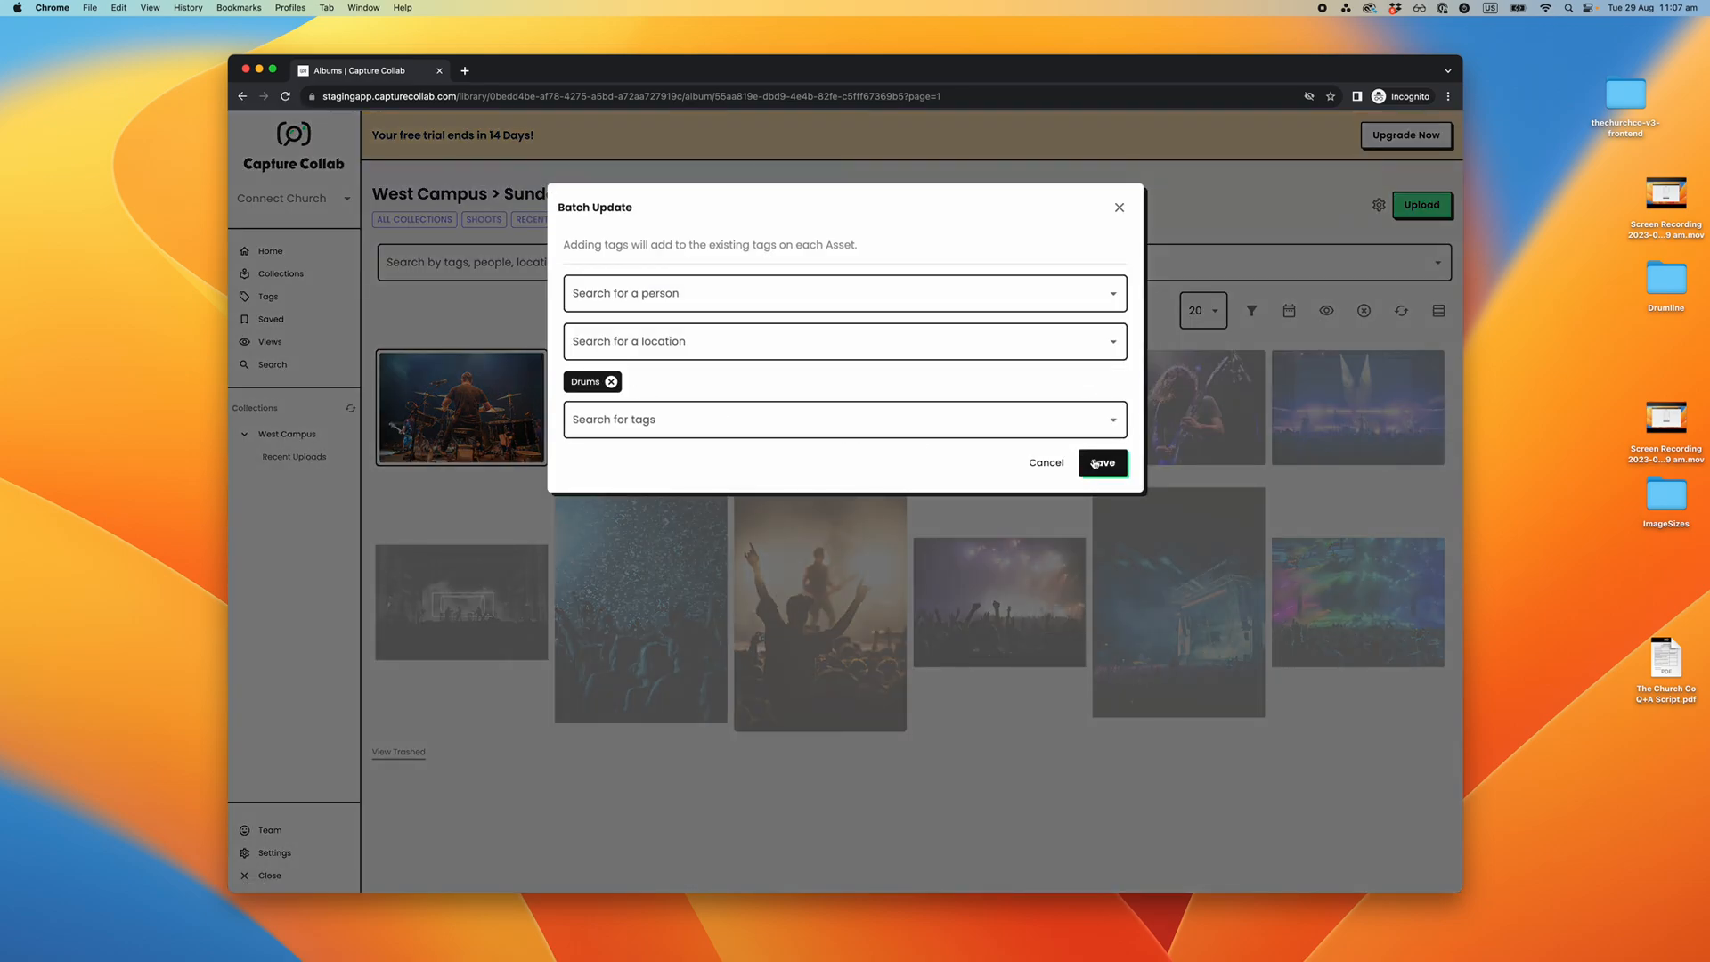
{"action": "left_click", "coordinate": [1099, 461]}
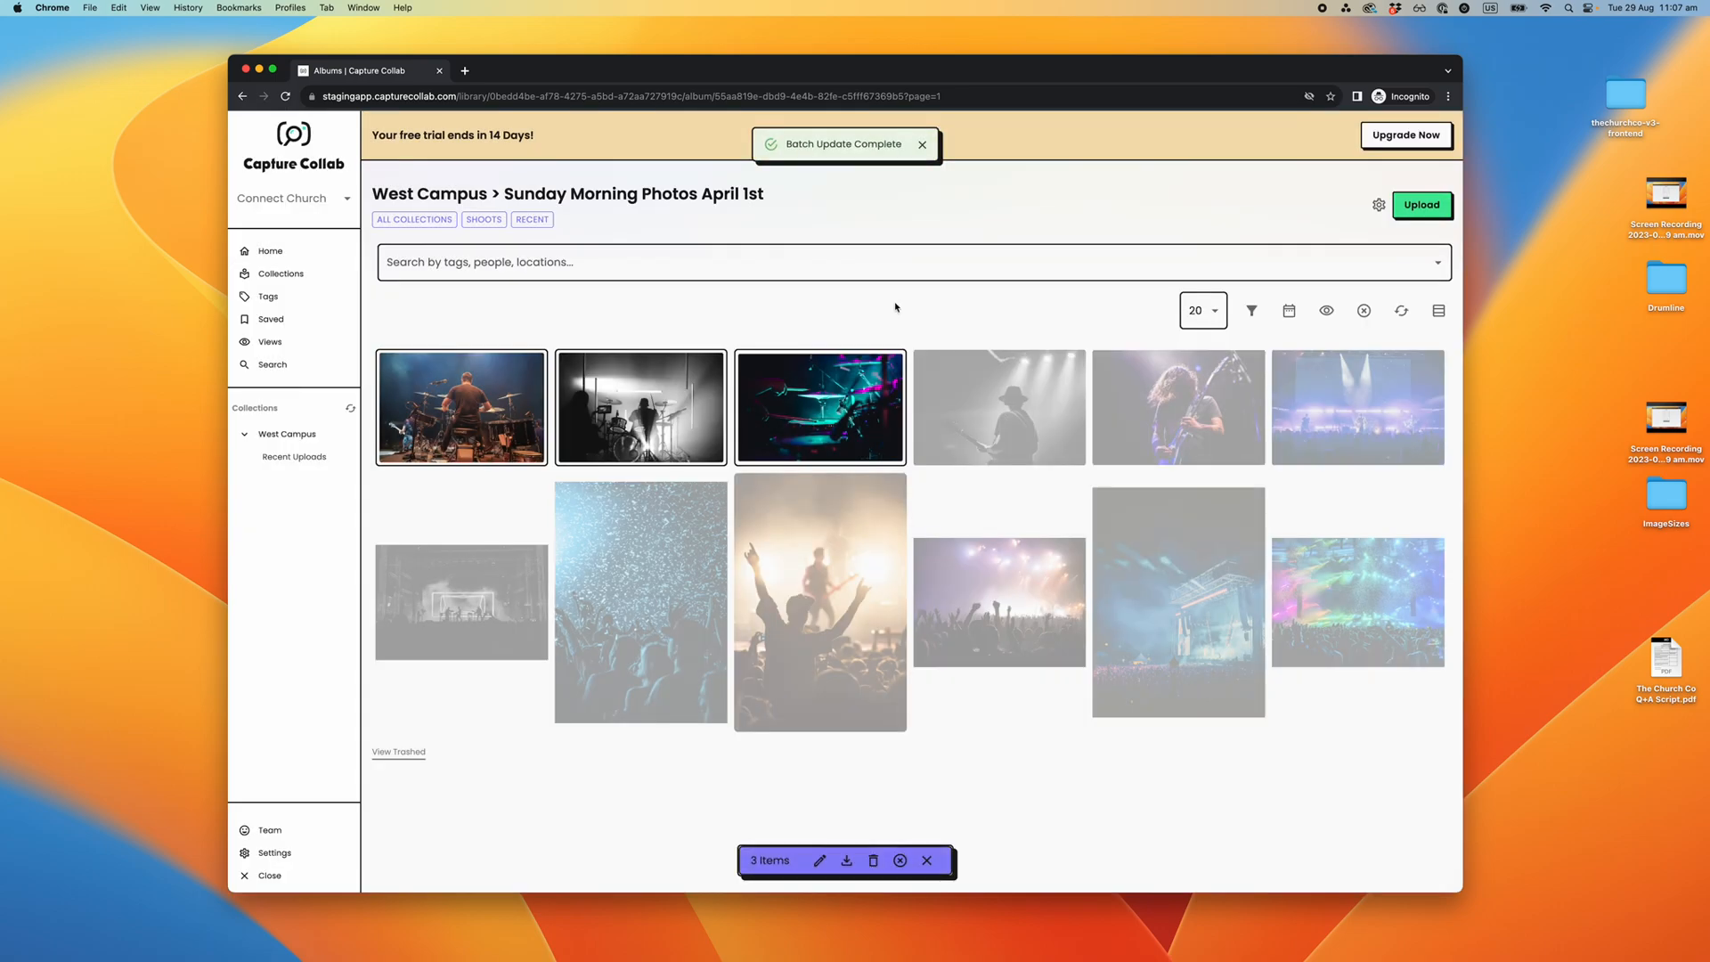
{"action": "left_click", "coordinate": [901, 862]}
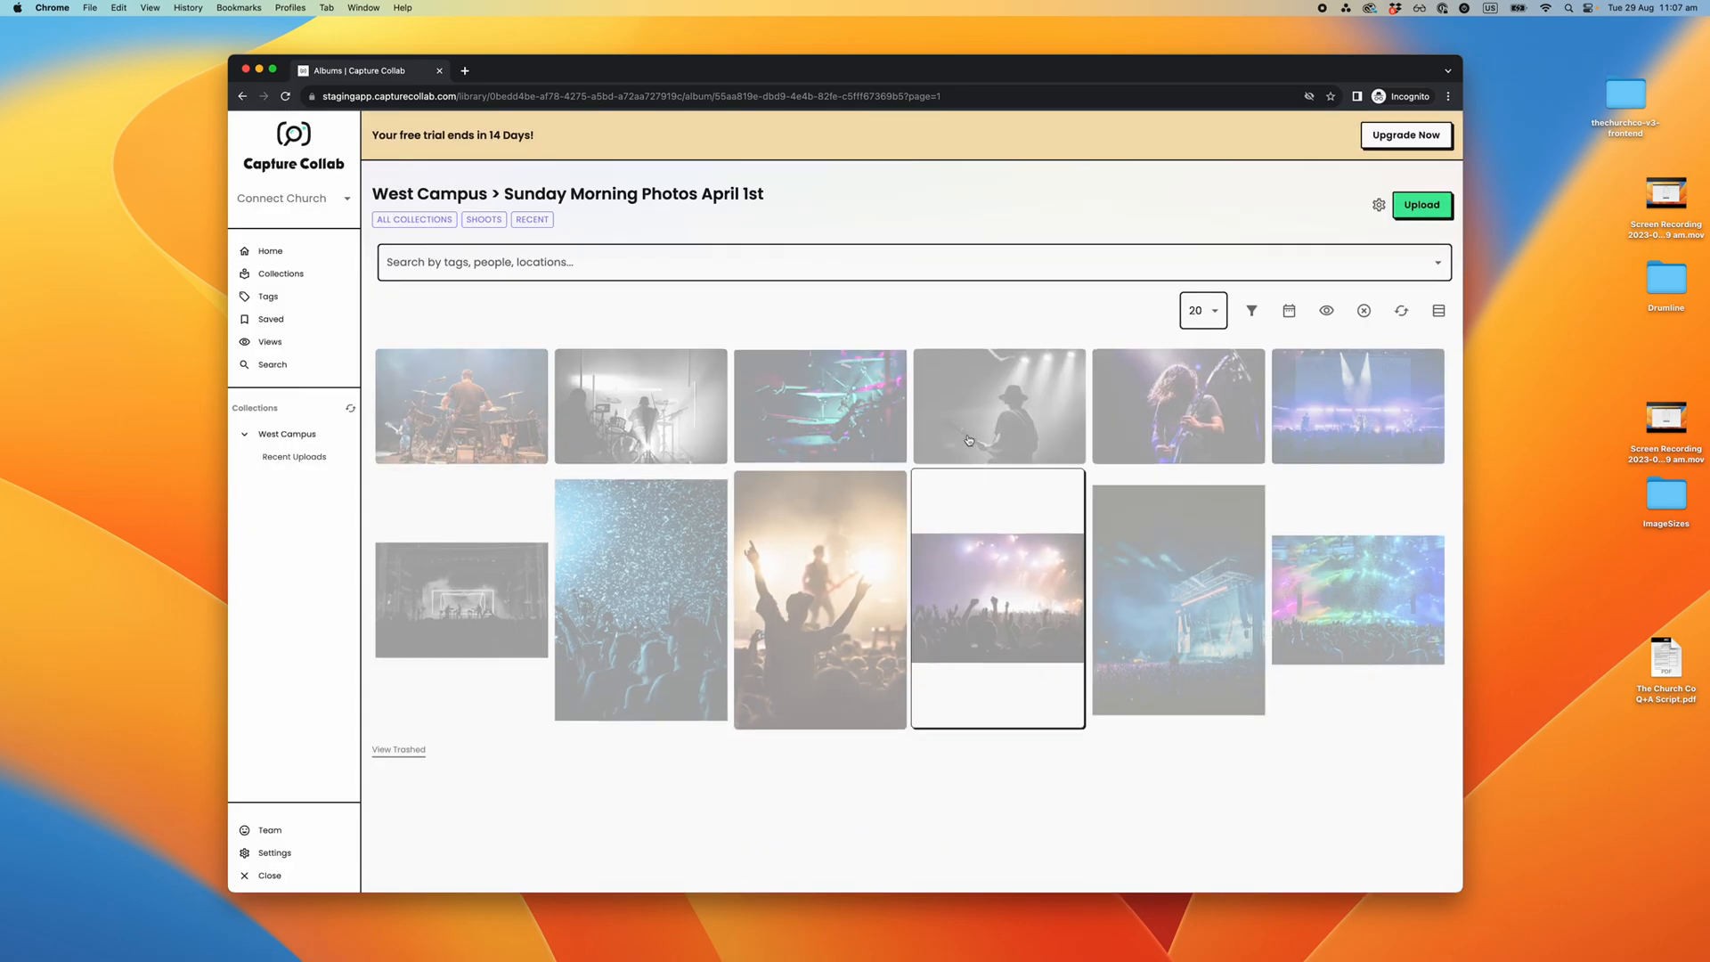
- Batch-tag the three guitarist photos, including the one with the crowd member's raised arms, with "Guitar" and clear the selection
{"action": "left_click", "coordinate": [987, 418]}
{"action": "left_click", "coordinate": [1156, 405]}
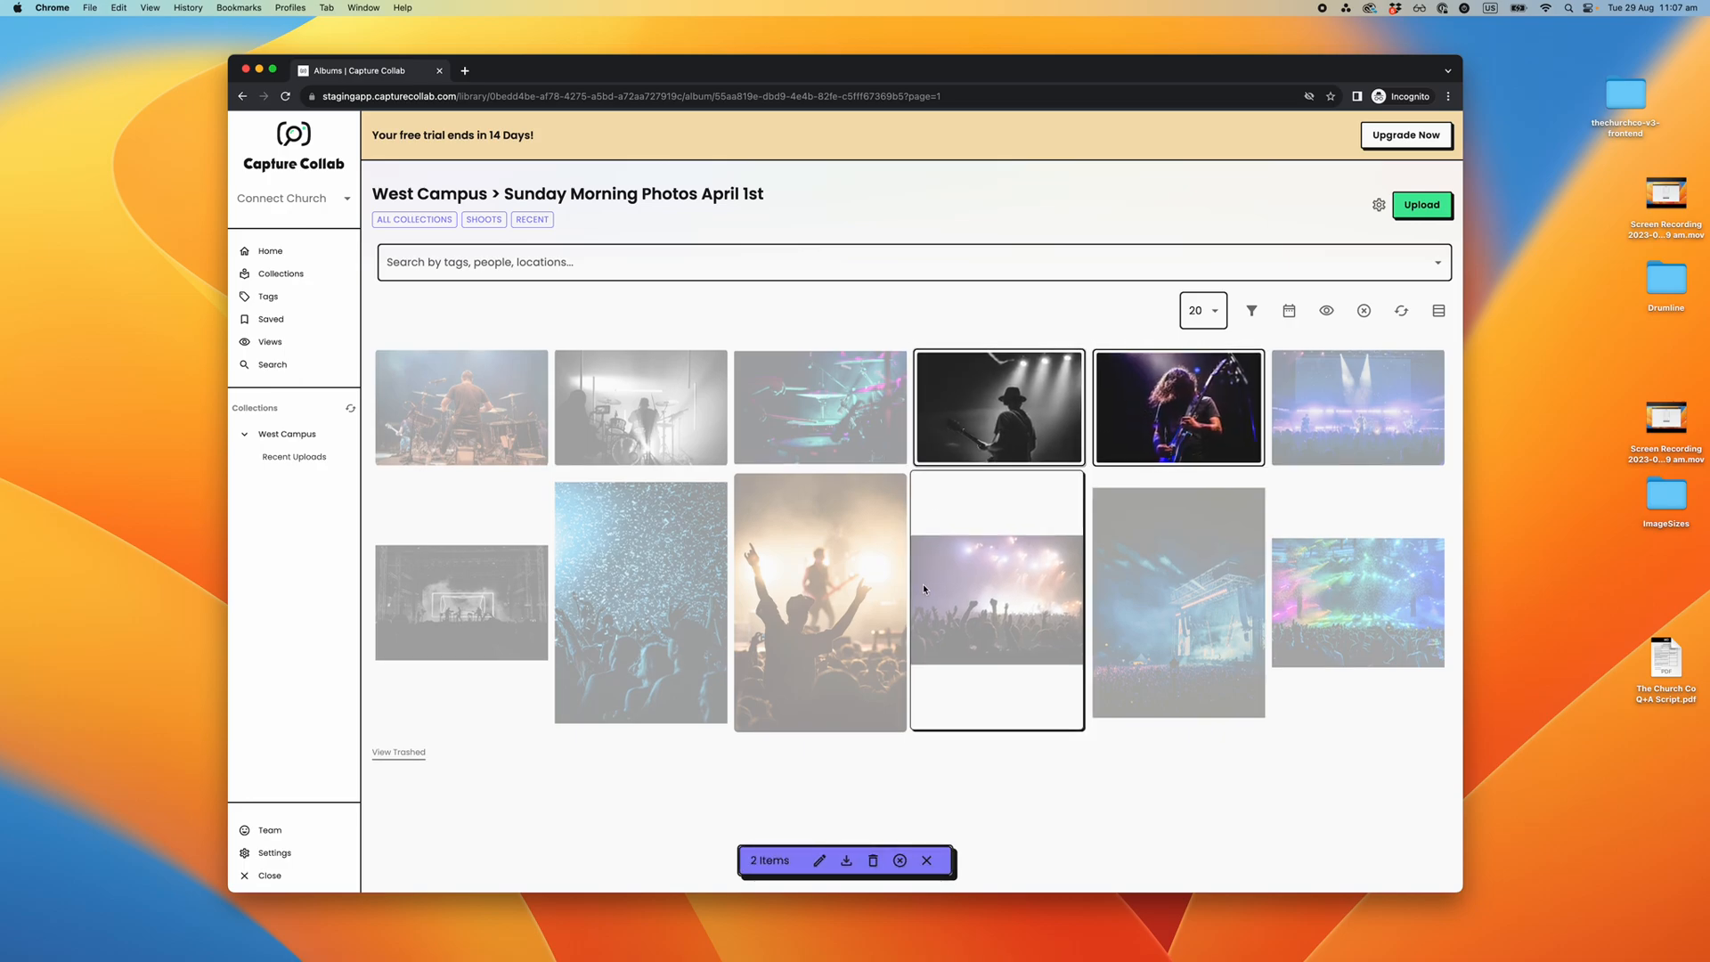
{"action": "left_click", "coordinate": [828, 624]}
{"action": "left_click", "coordinate": [820, 860]}
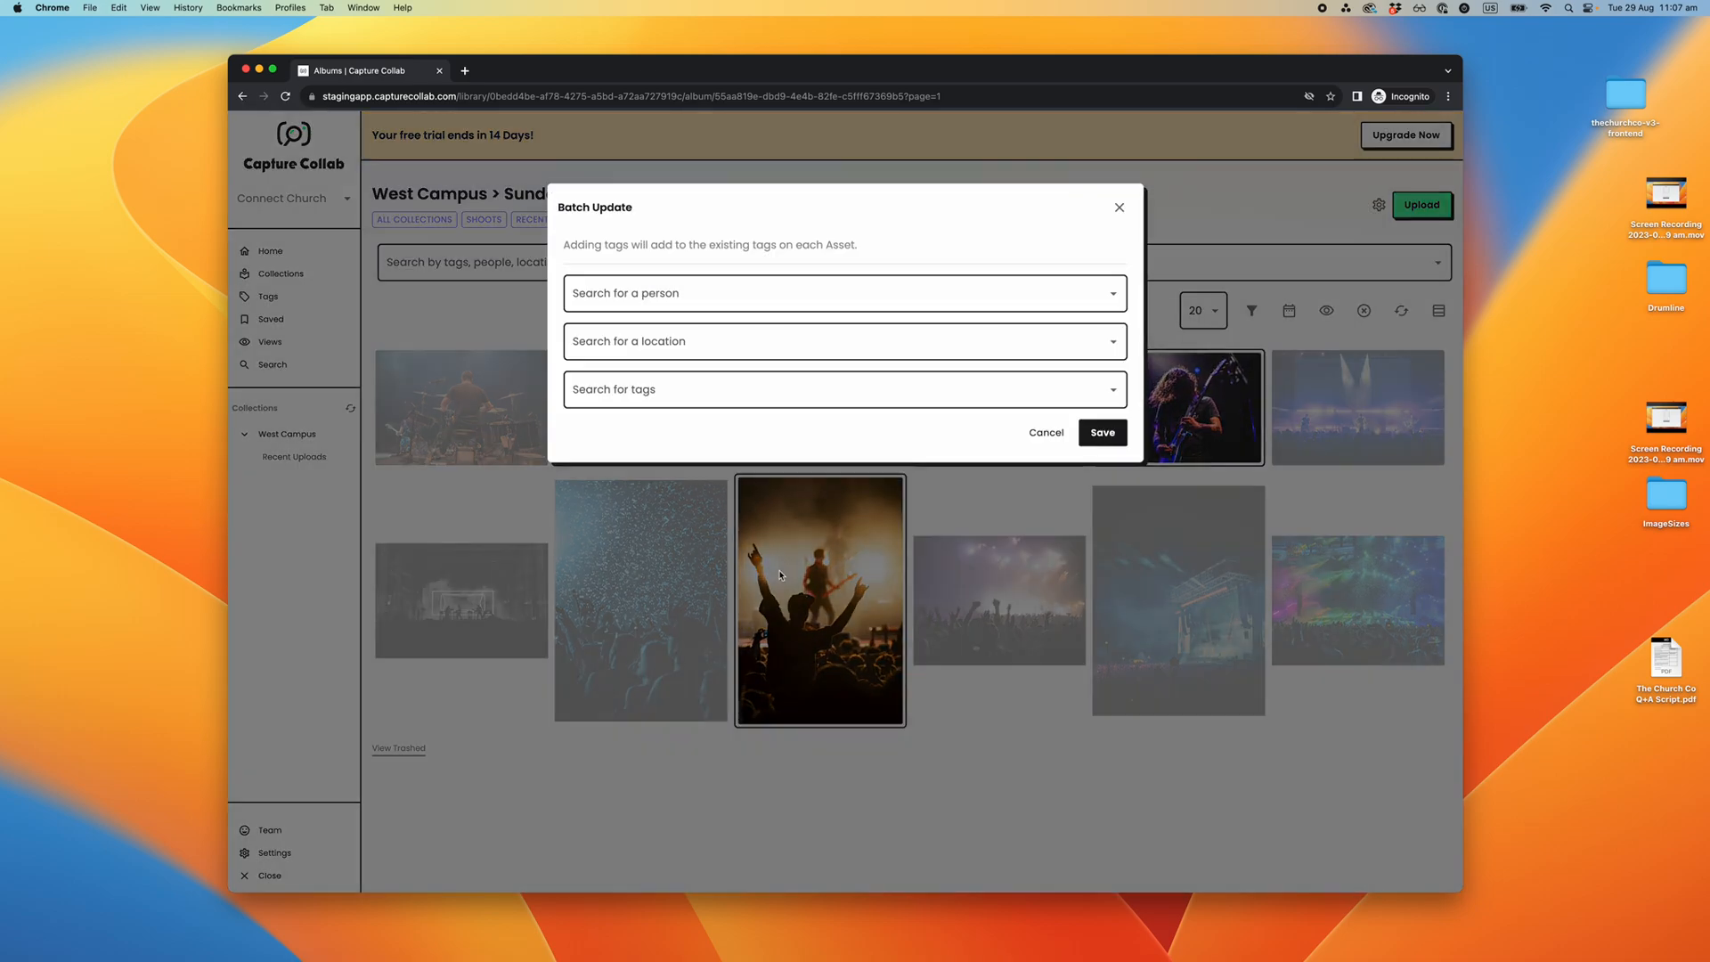
{"action": "left_click", "coordinate": [684, 389]}
{"action": "type", "text": "Guitar"}
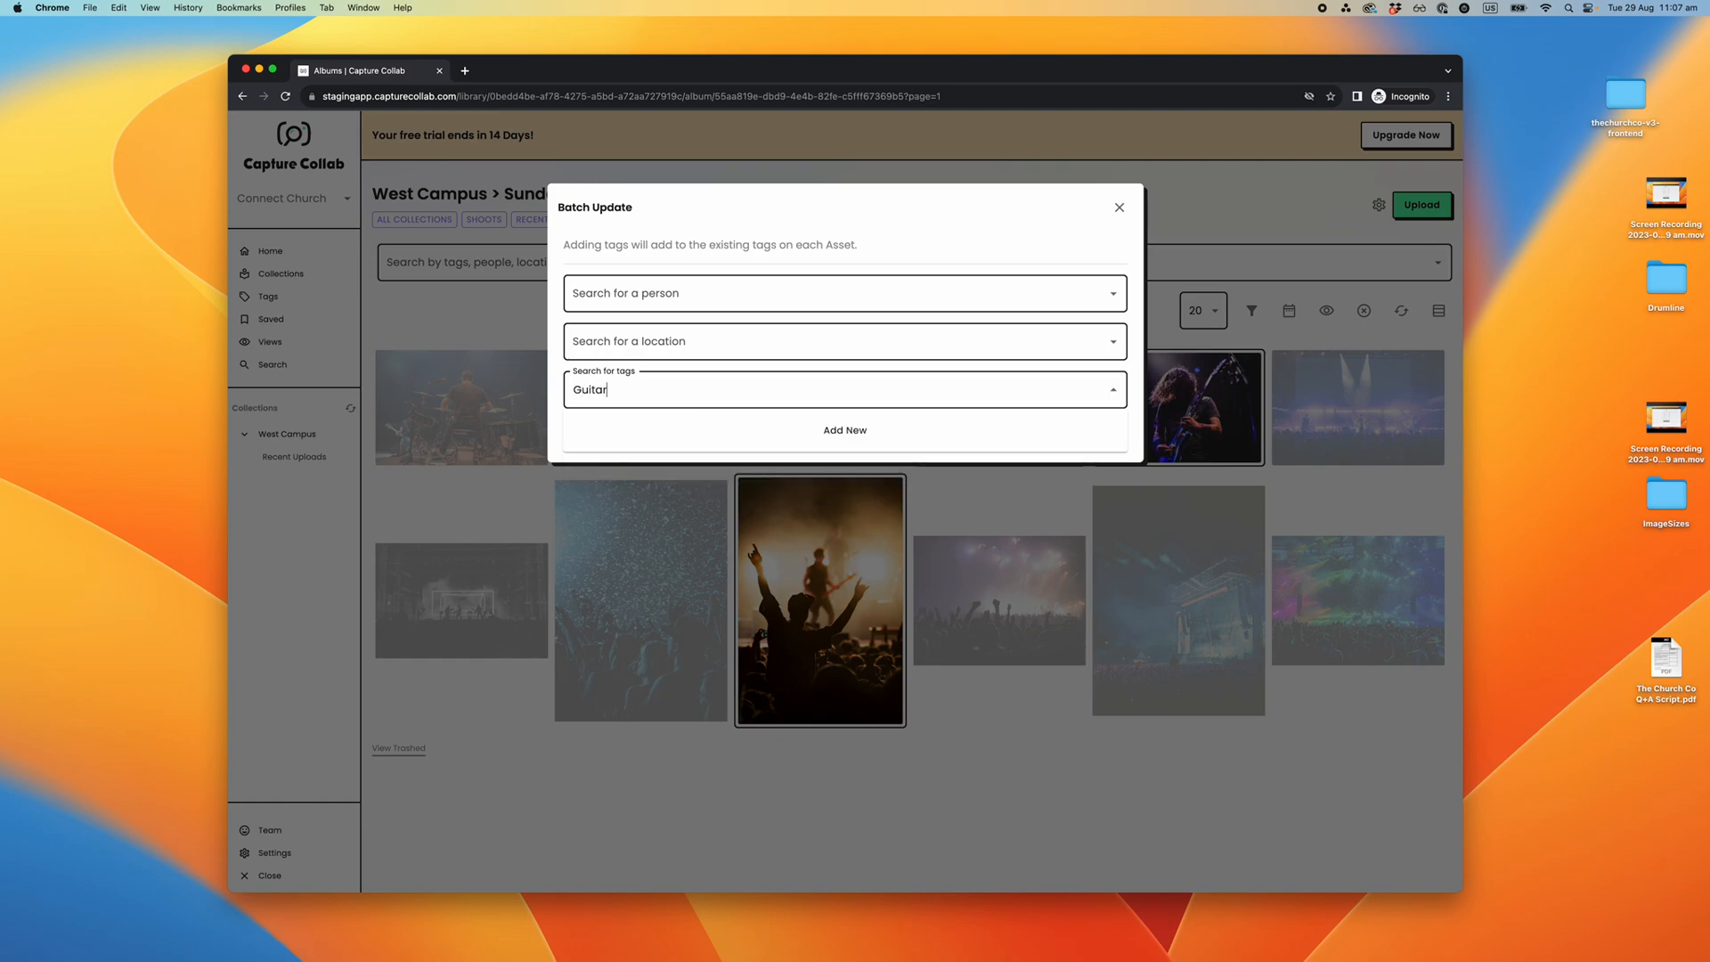
{"action": "key", "text": "Return"}
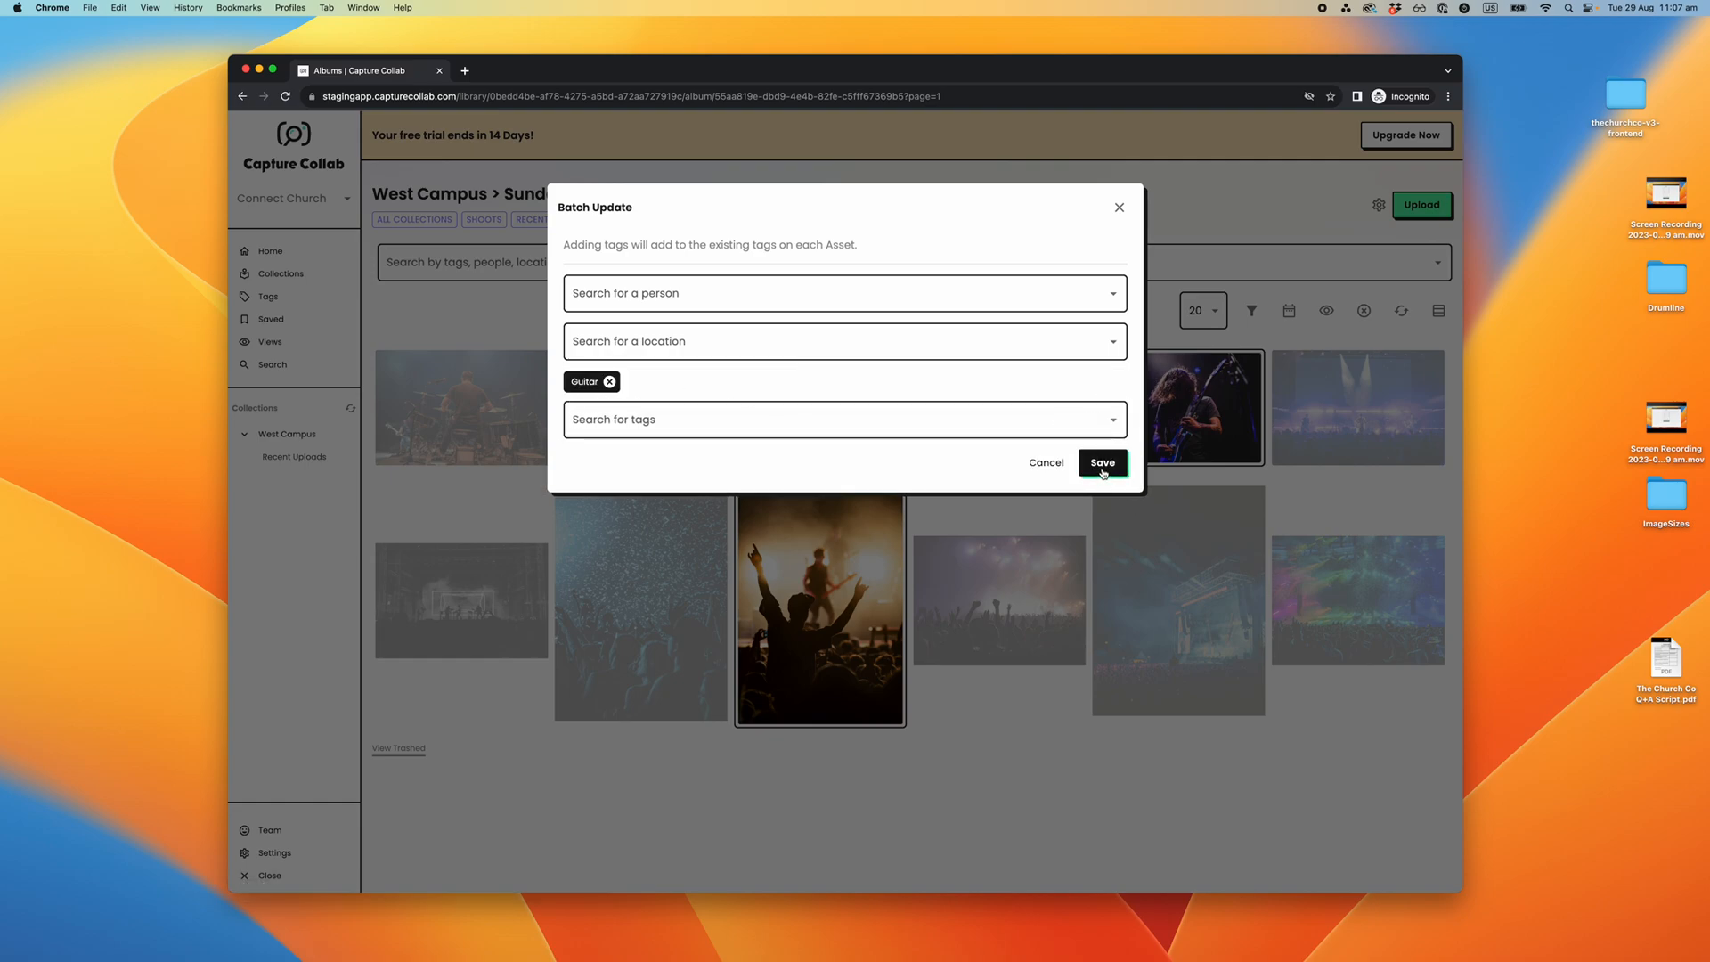
{"action": "left_click", "coordinate": [1103, 463]}
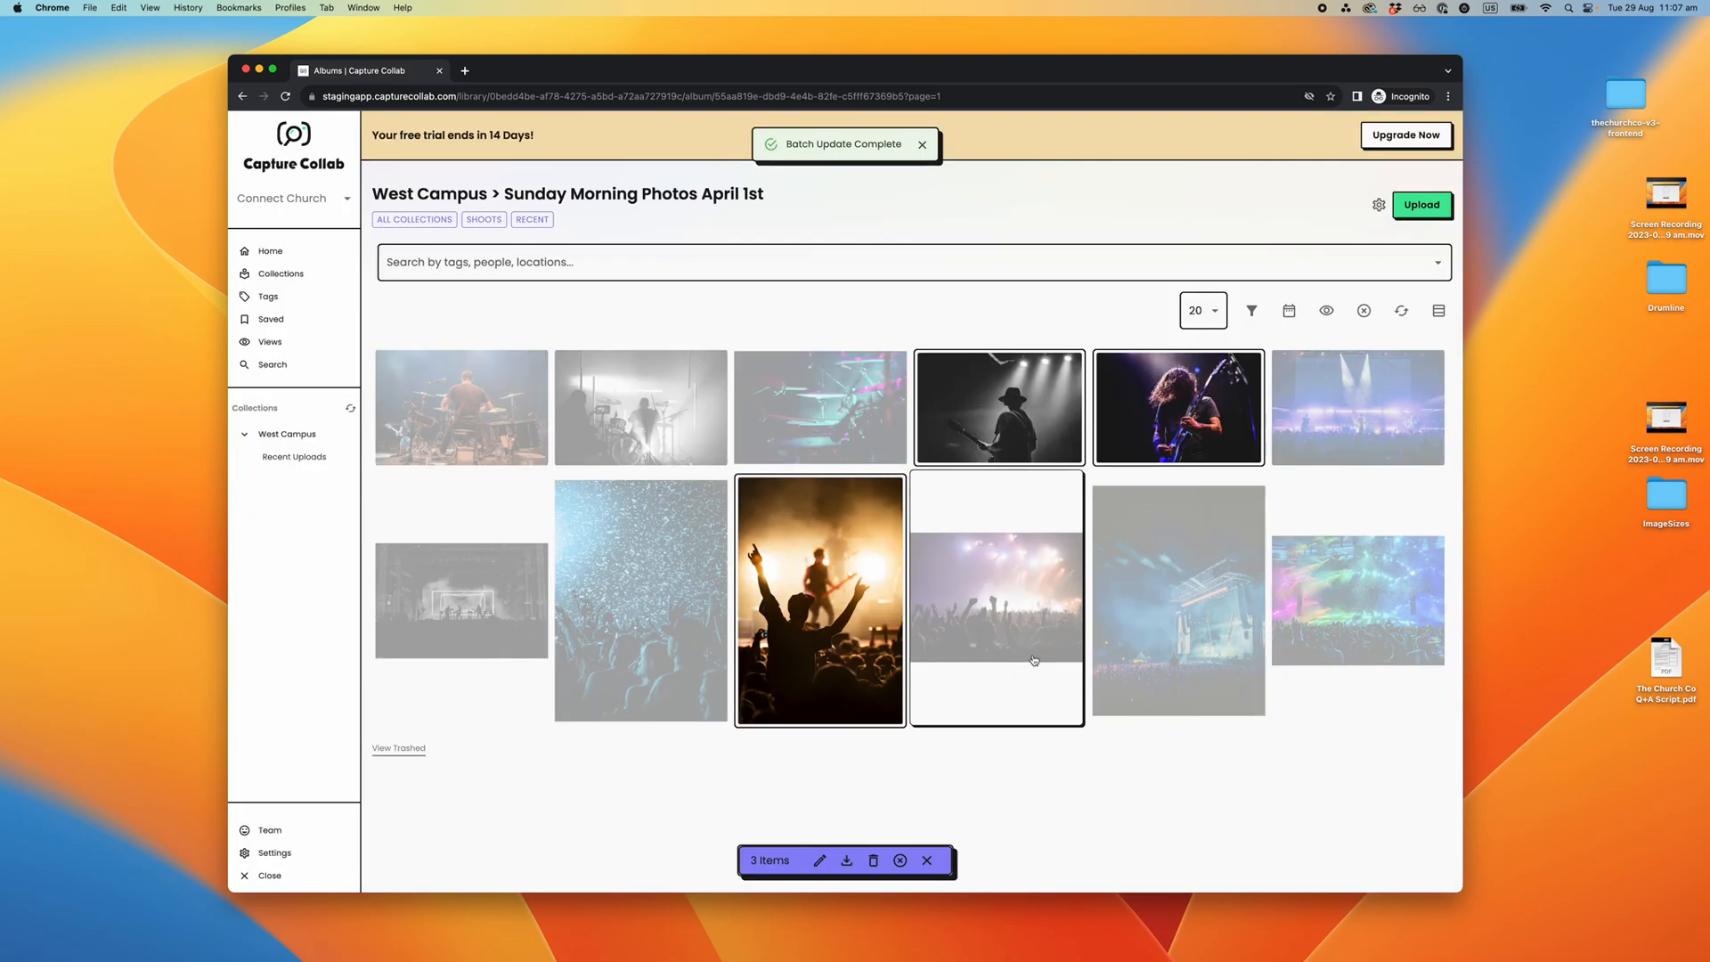
{"action": "left_click", "coordinate": [900, 860]}
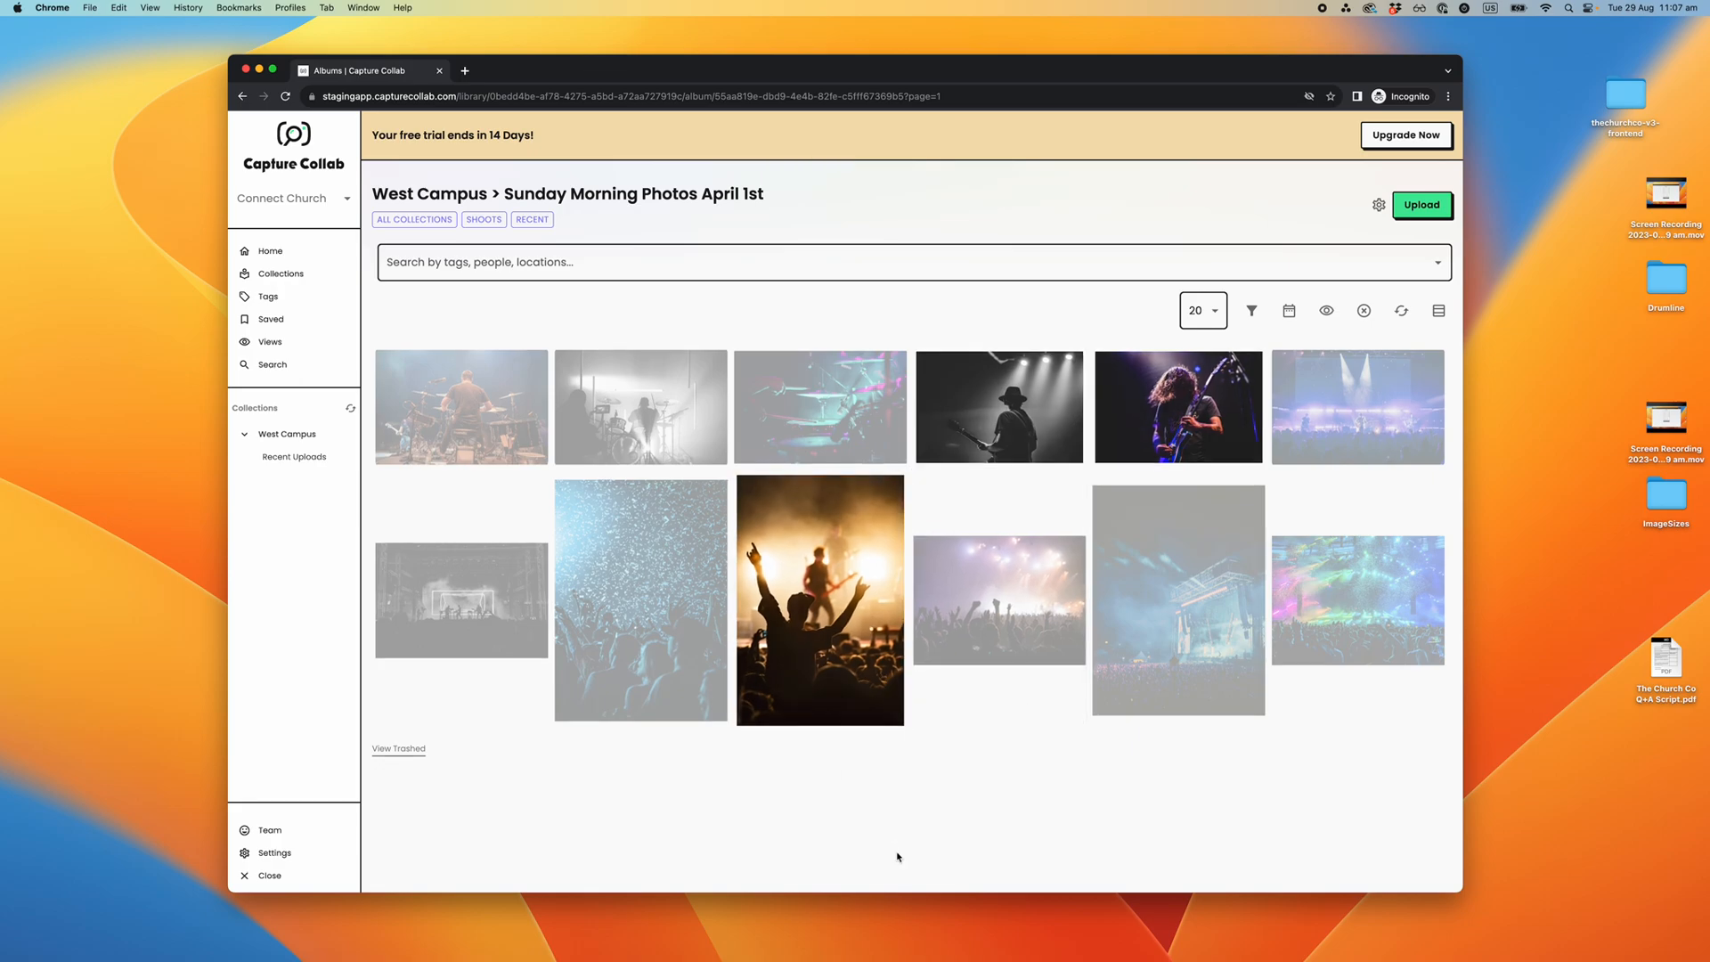
- Batch-tag the four crowd photos, including the tall blue outdoor stage shot, with "Crowd" and clear the selection
{"action": "left_click", "coordinate": [655, 585]}
{"action": "left_click", "coordinate": [1007, 600]}
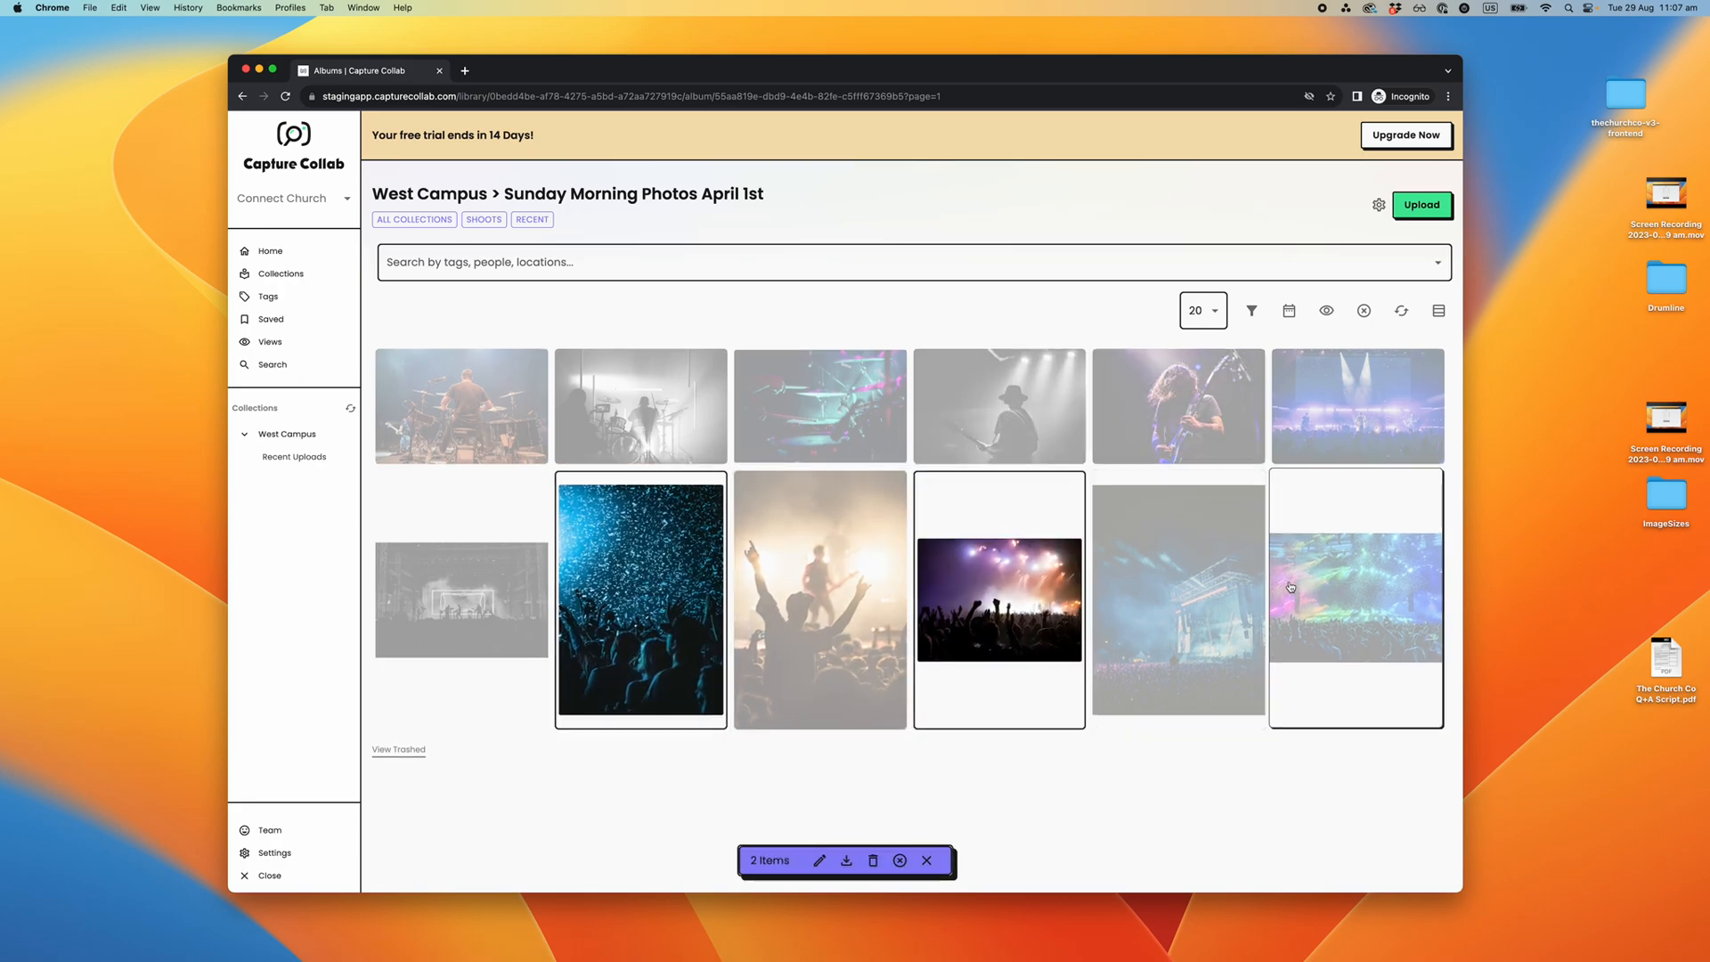
{"action": "left_click", "coordinate": [1320, 585]}
{"action": "left_click", "coordinate": [1178, 597]}
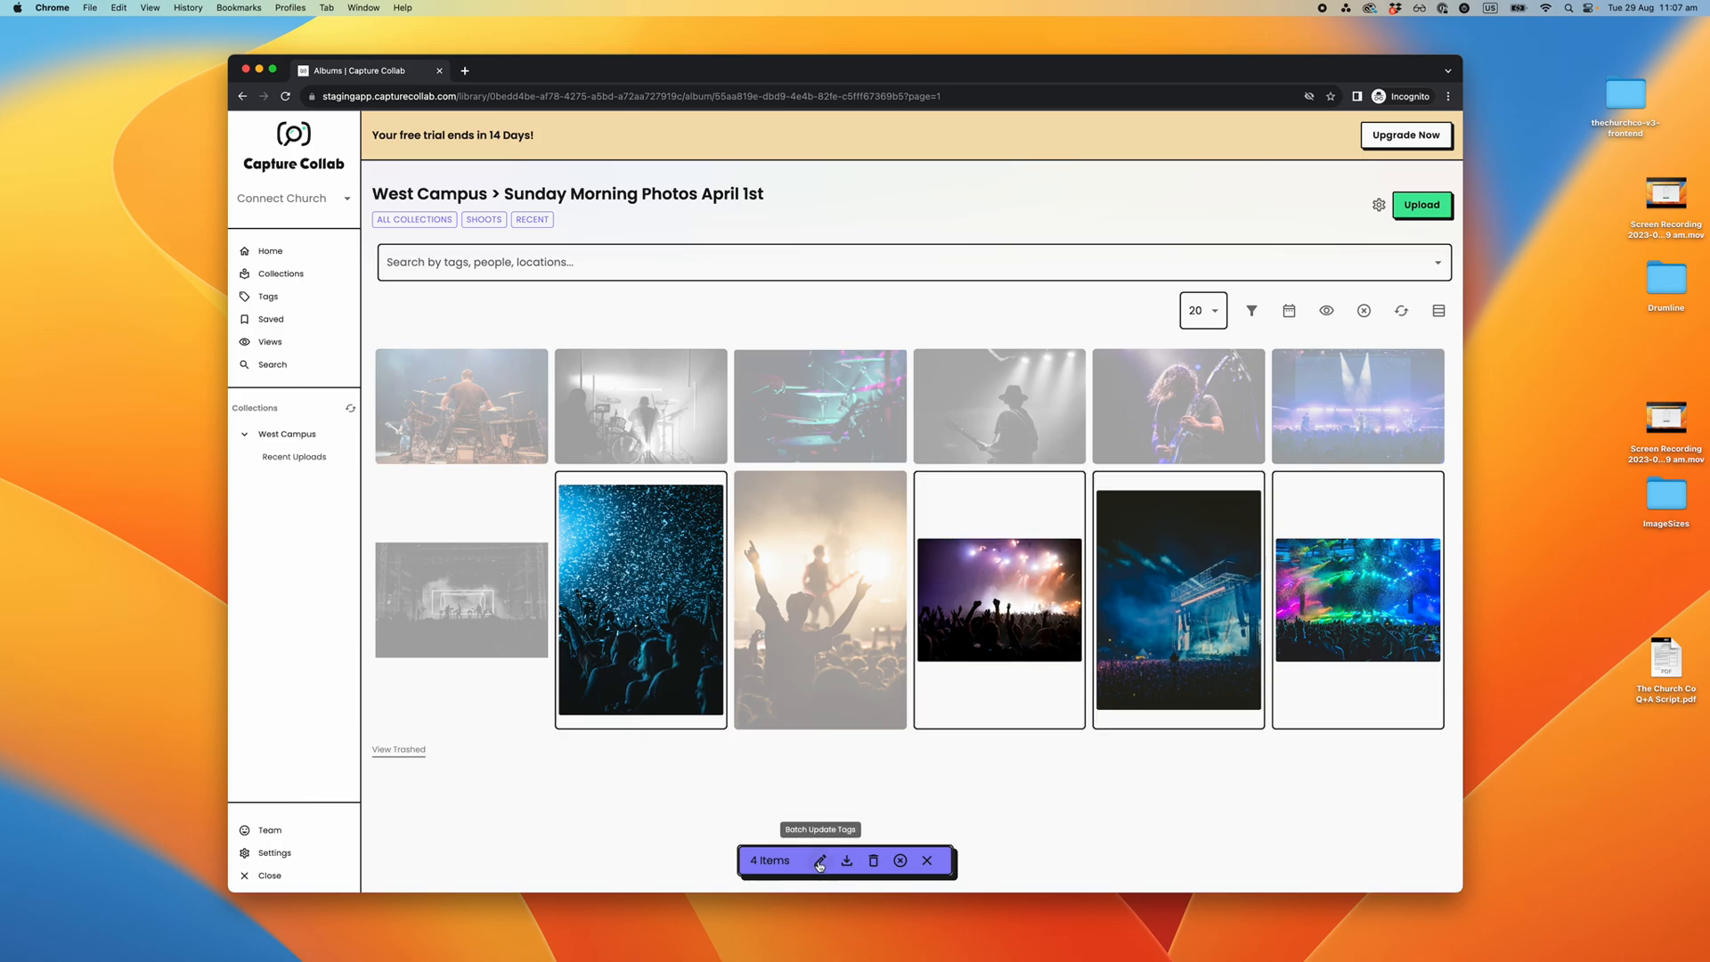
{"action": "left_click", "coordinate": [820, 862]}
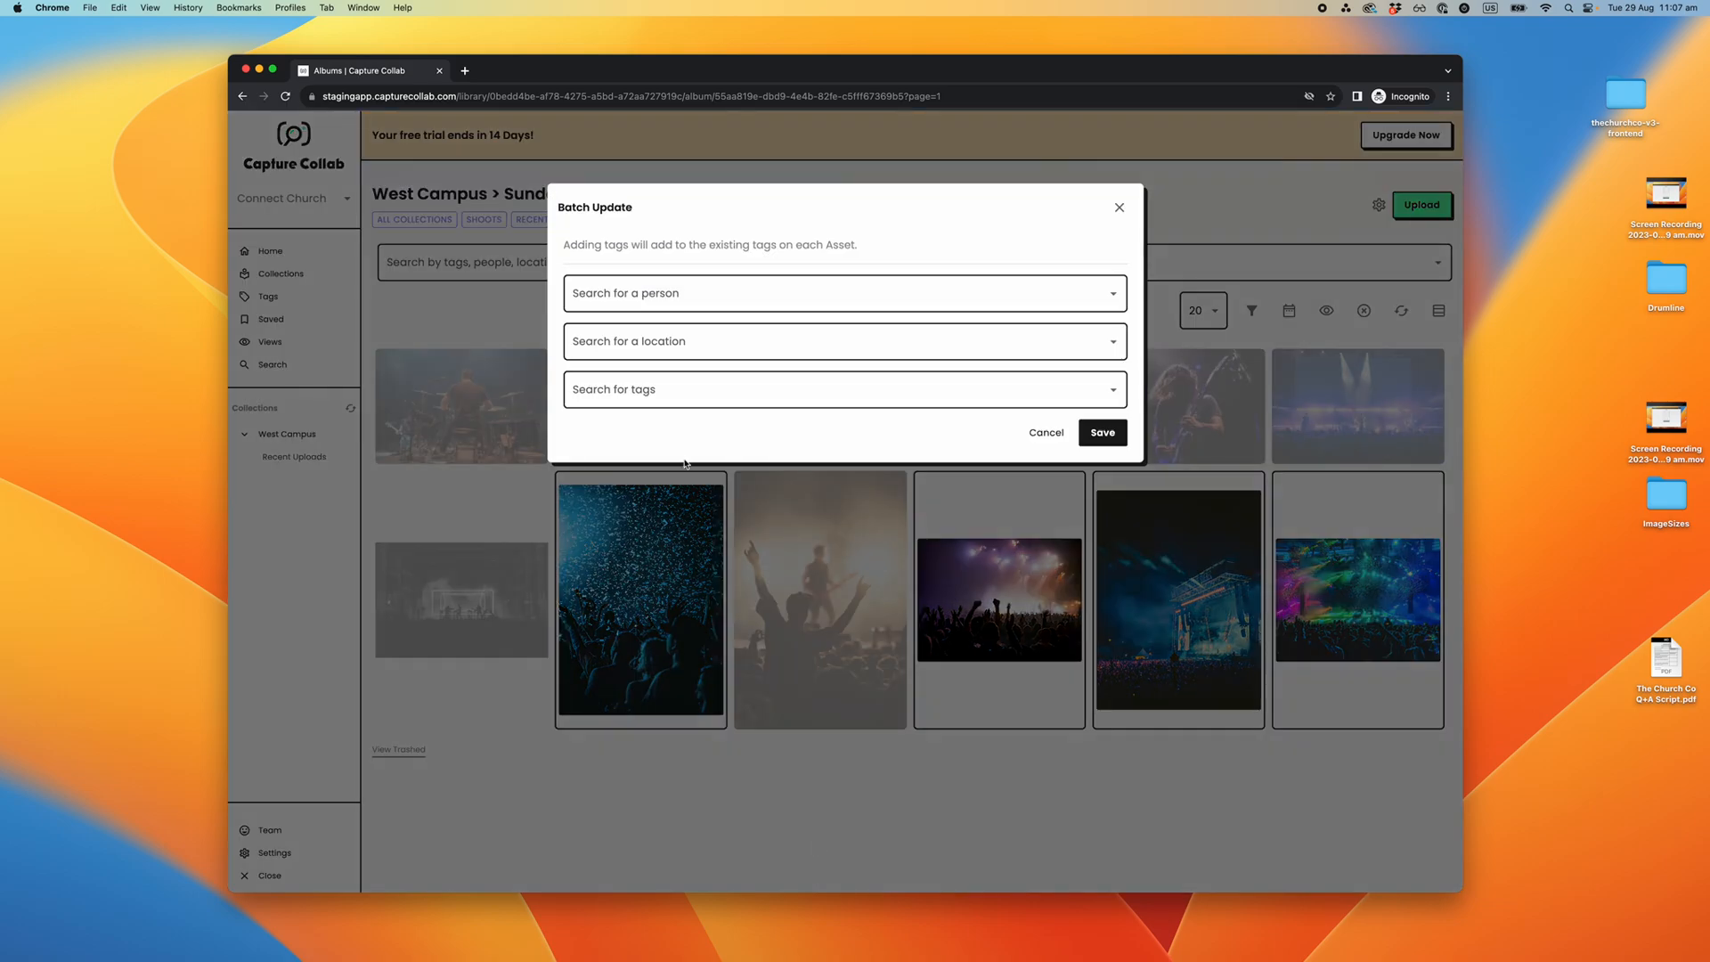
{"action": "left_click", "coordinate": [658, 395]}
{"action": "type", "text": "Crow"}
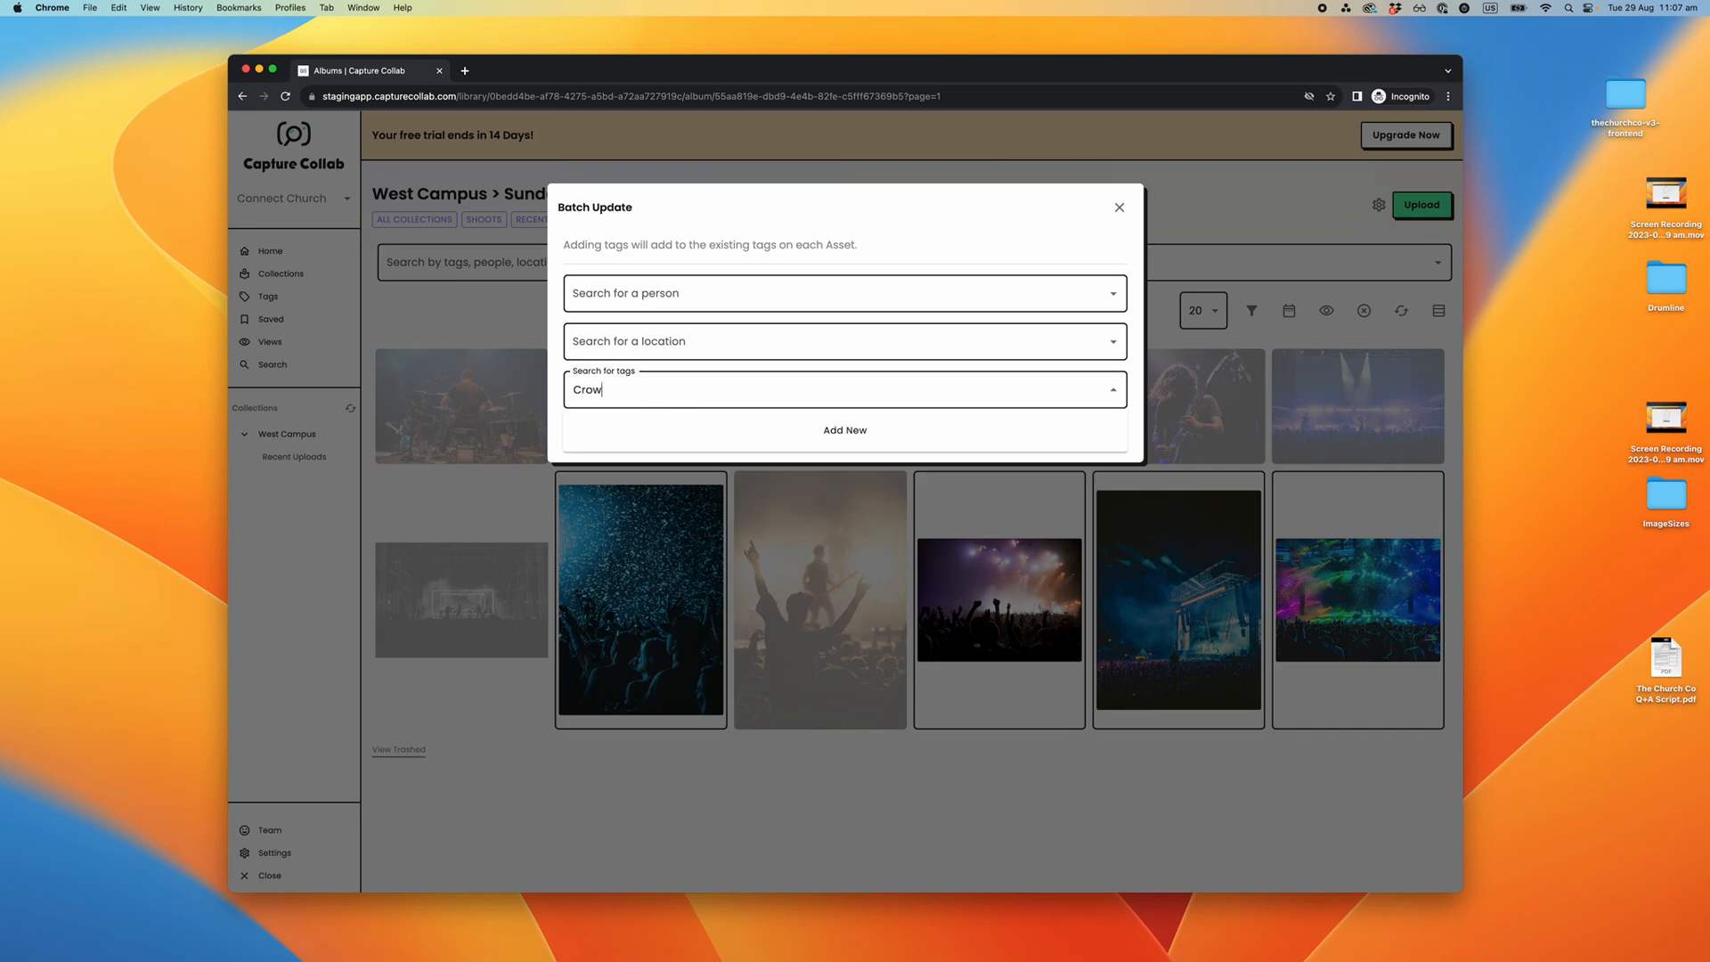
{"action": "left_click", "coordinate": [845, 430]}
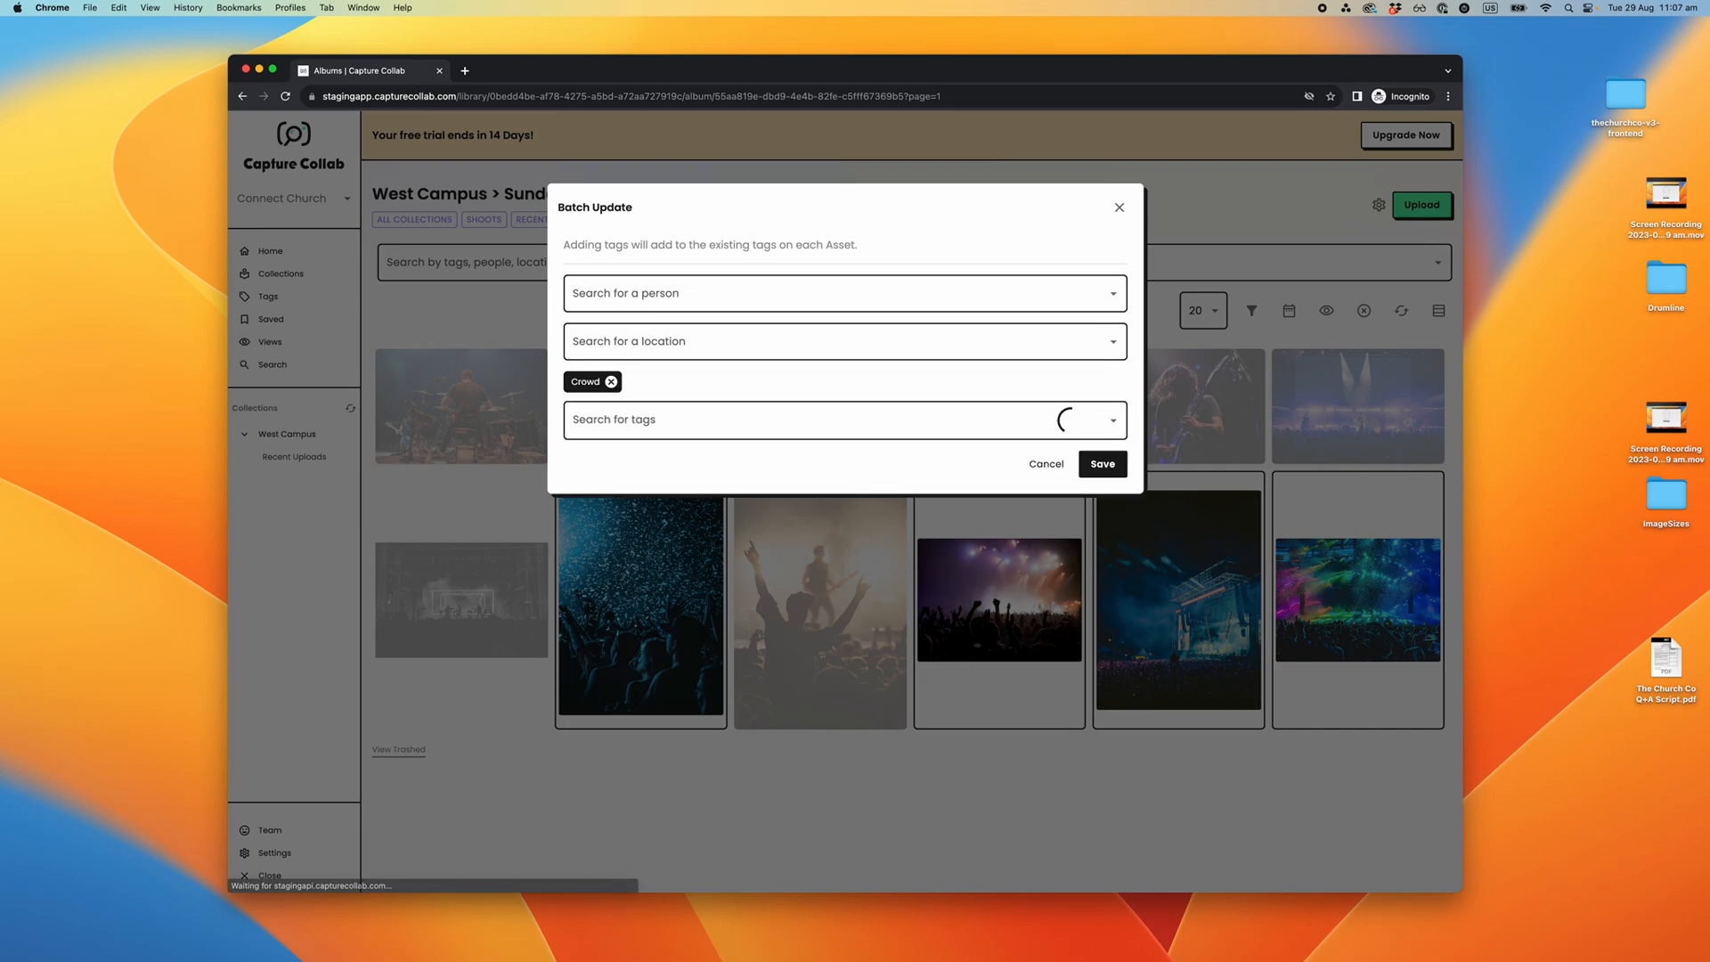
{"action": "left_click", "coordinate": [1103, 465]}
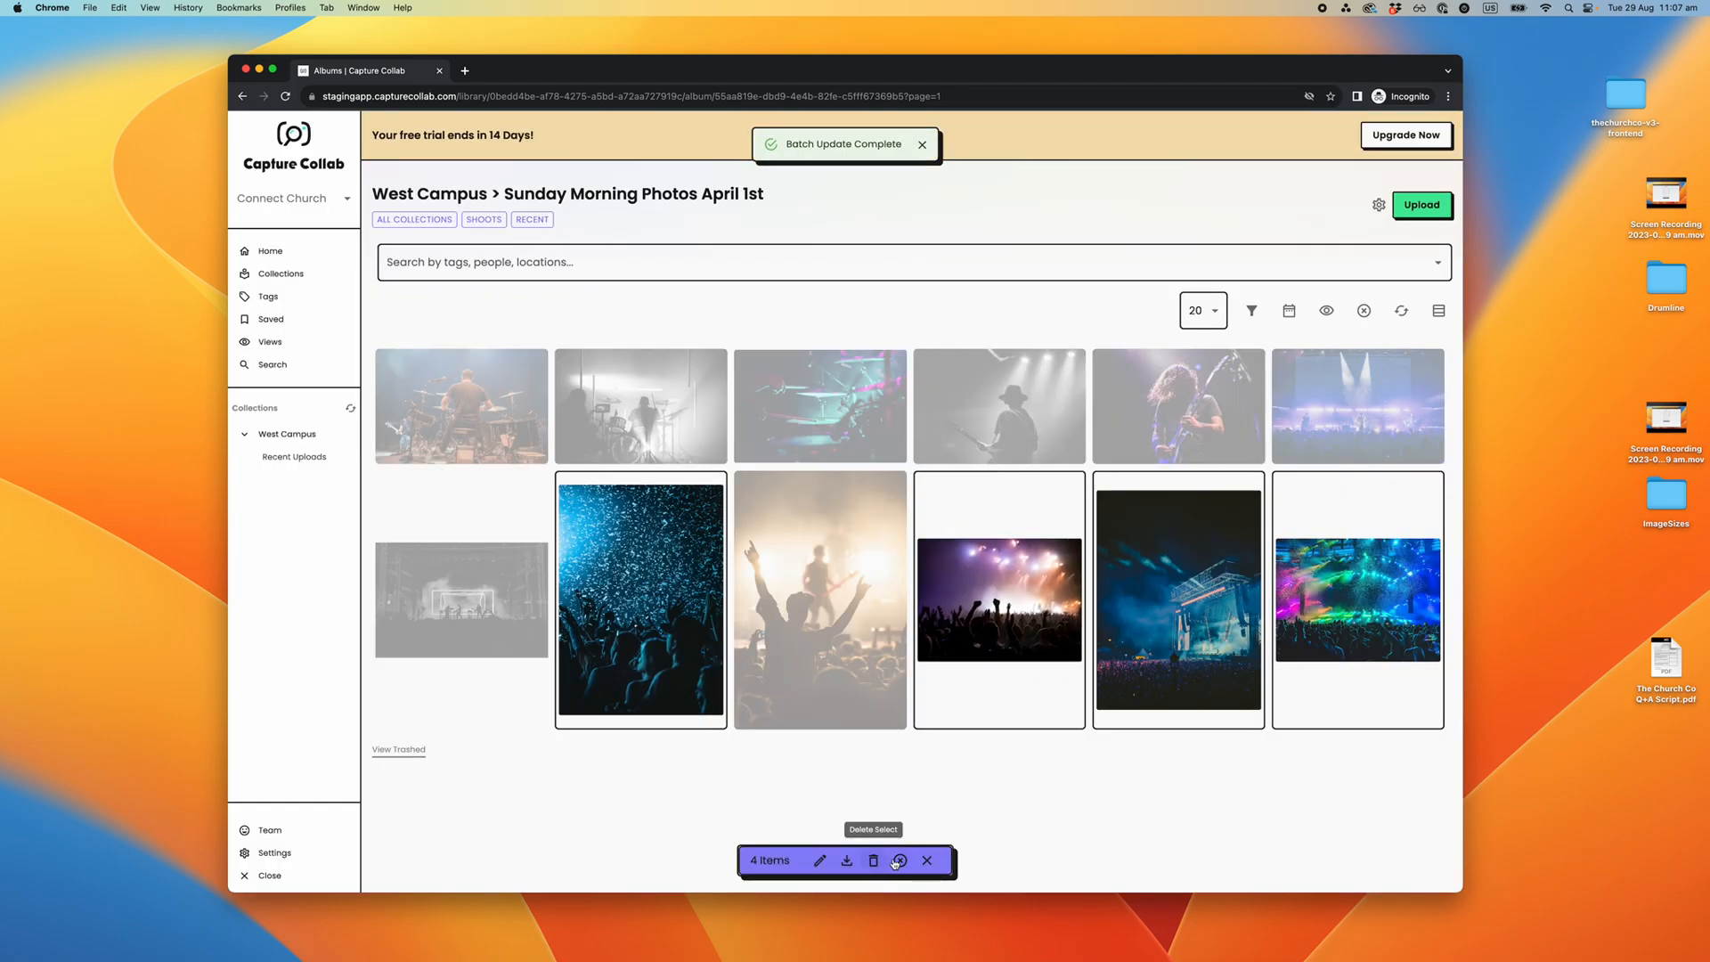
{"action": "left_click", "coordinate": [920, 858]}
- Batch-tag the three wide stage photos (purple-lit, black-and-white and blue outdoor) with "Stage"
{"action": "left_click", "coordinate": [1345, 392]}
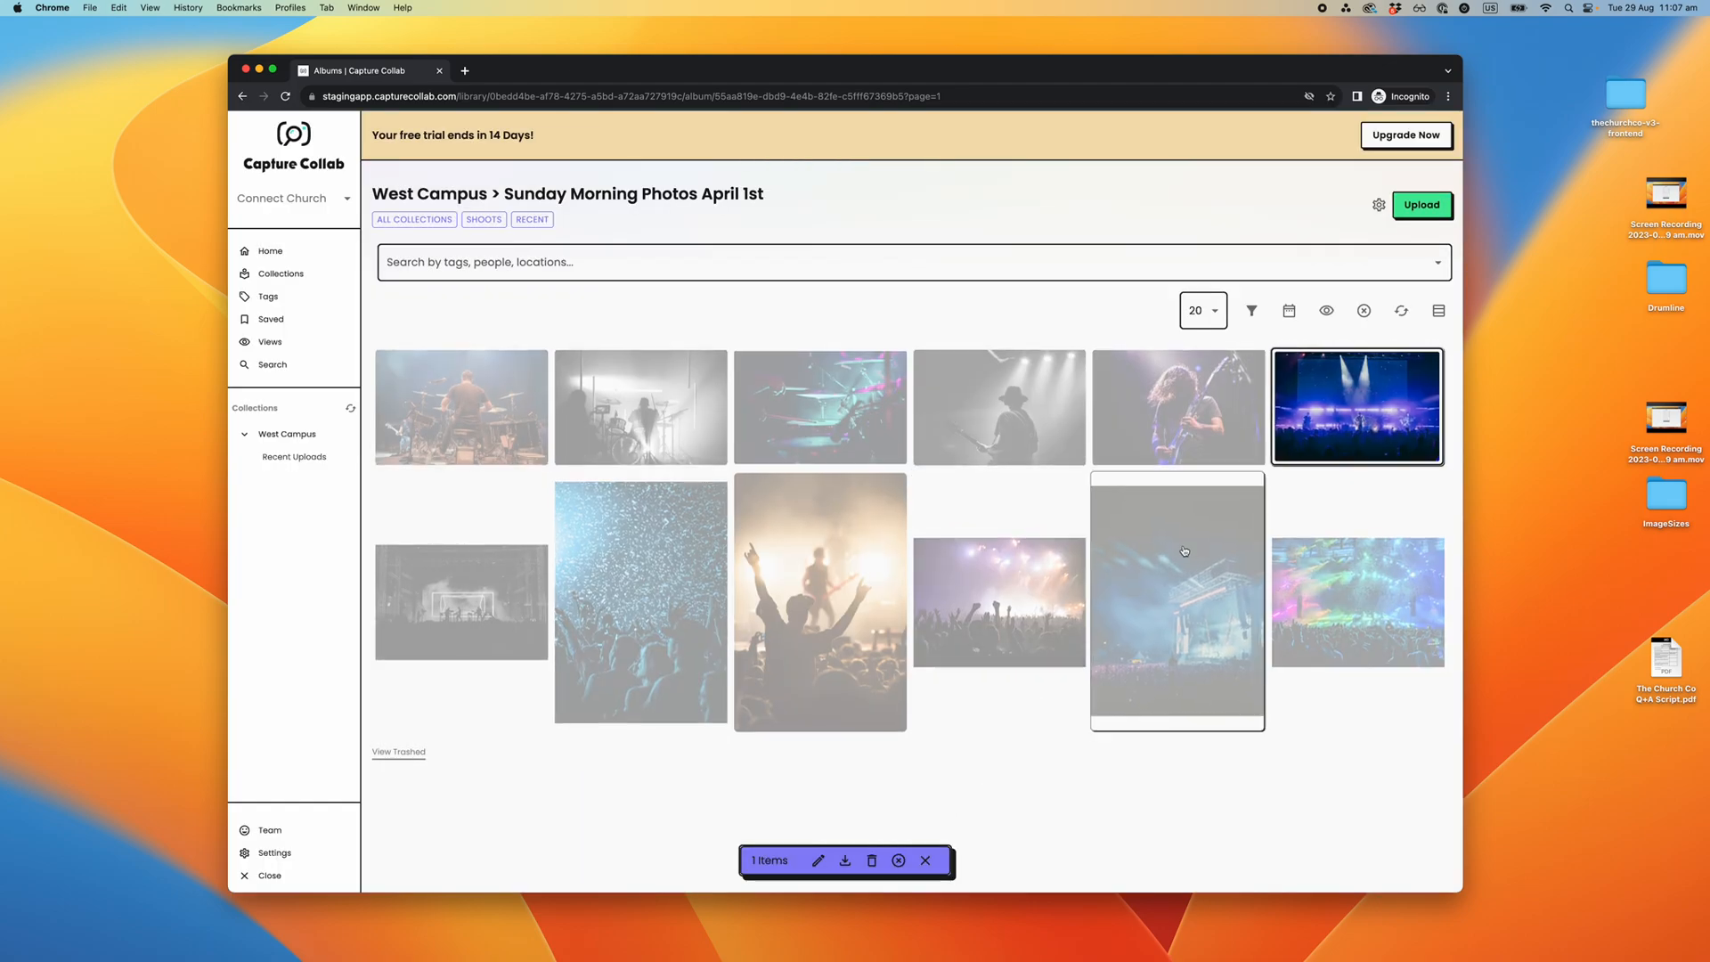
{"action": "left_click", "coordinate": [437, 605]}
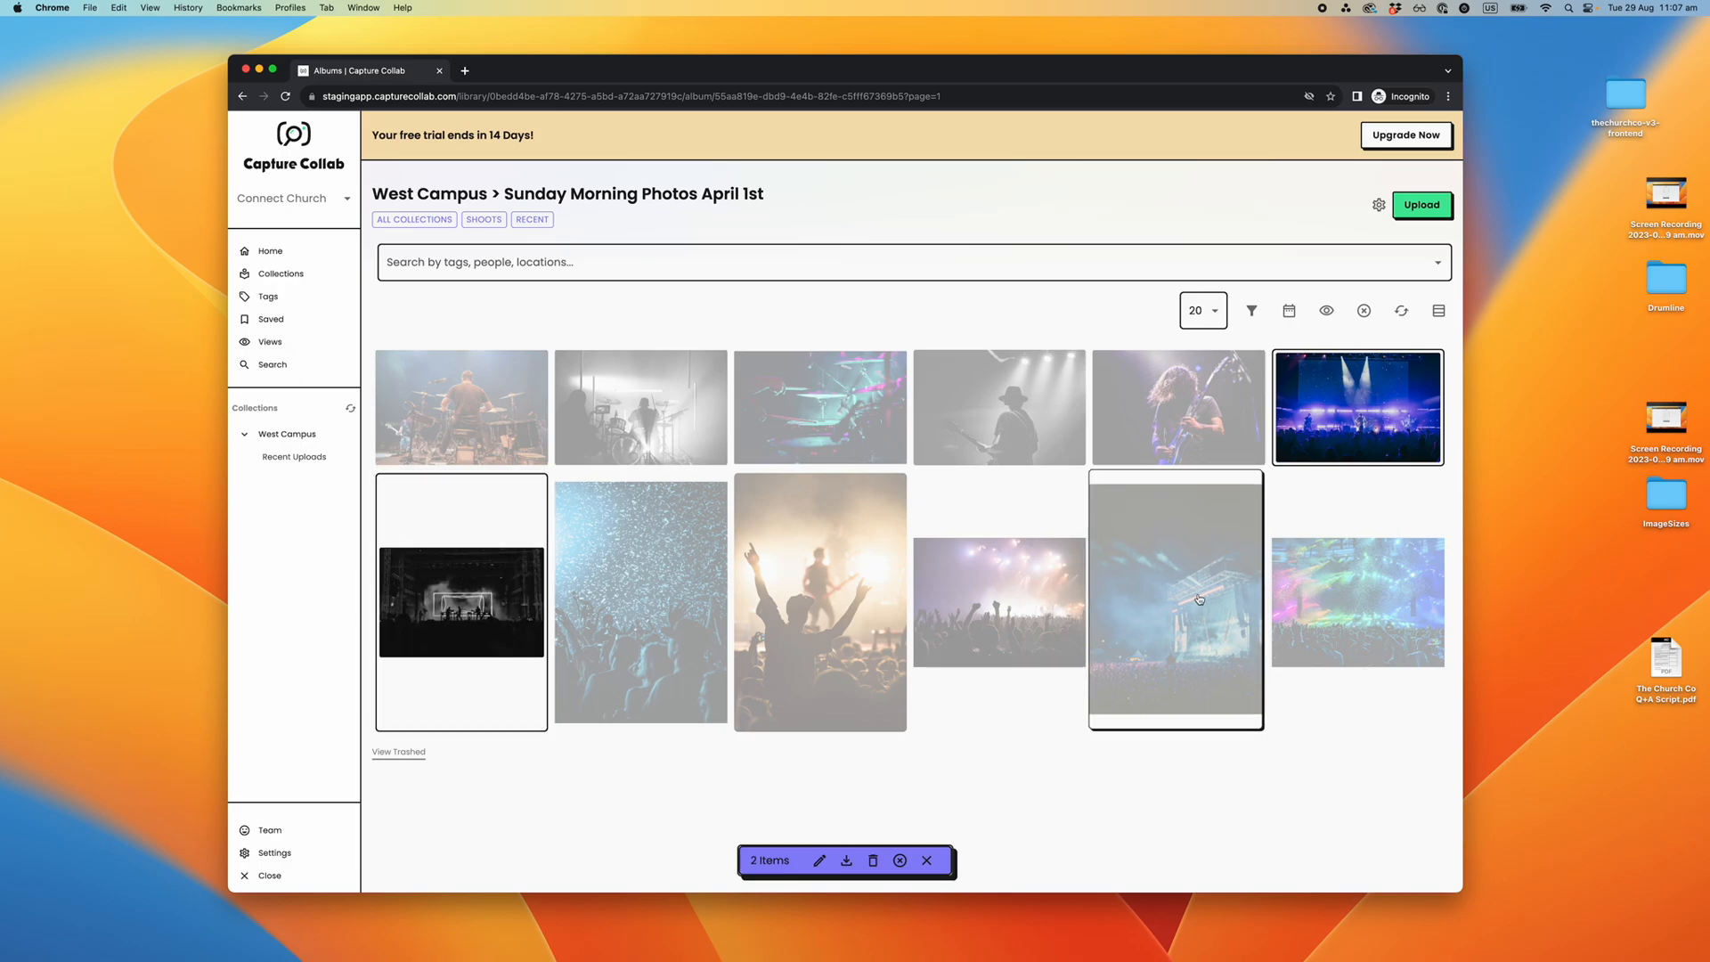
{"action": "left_click", "coordinate": [1158, 579]}
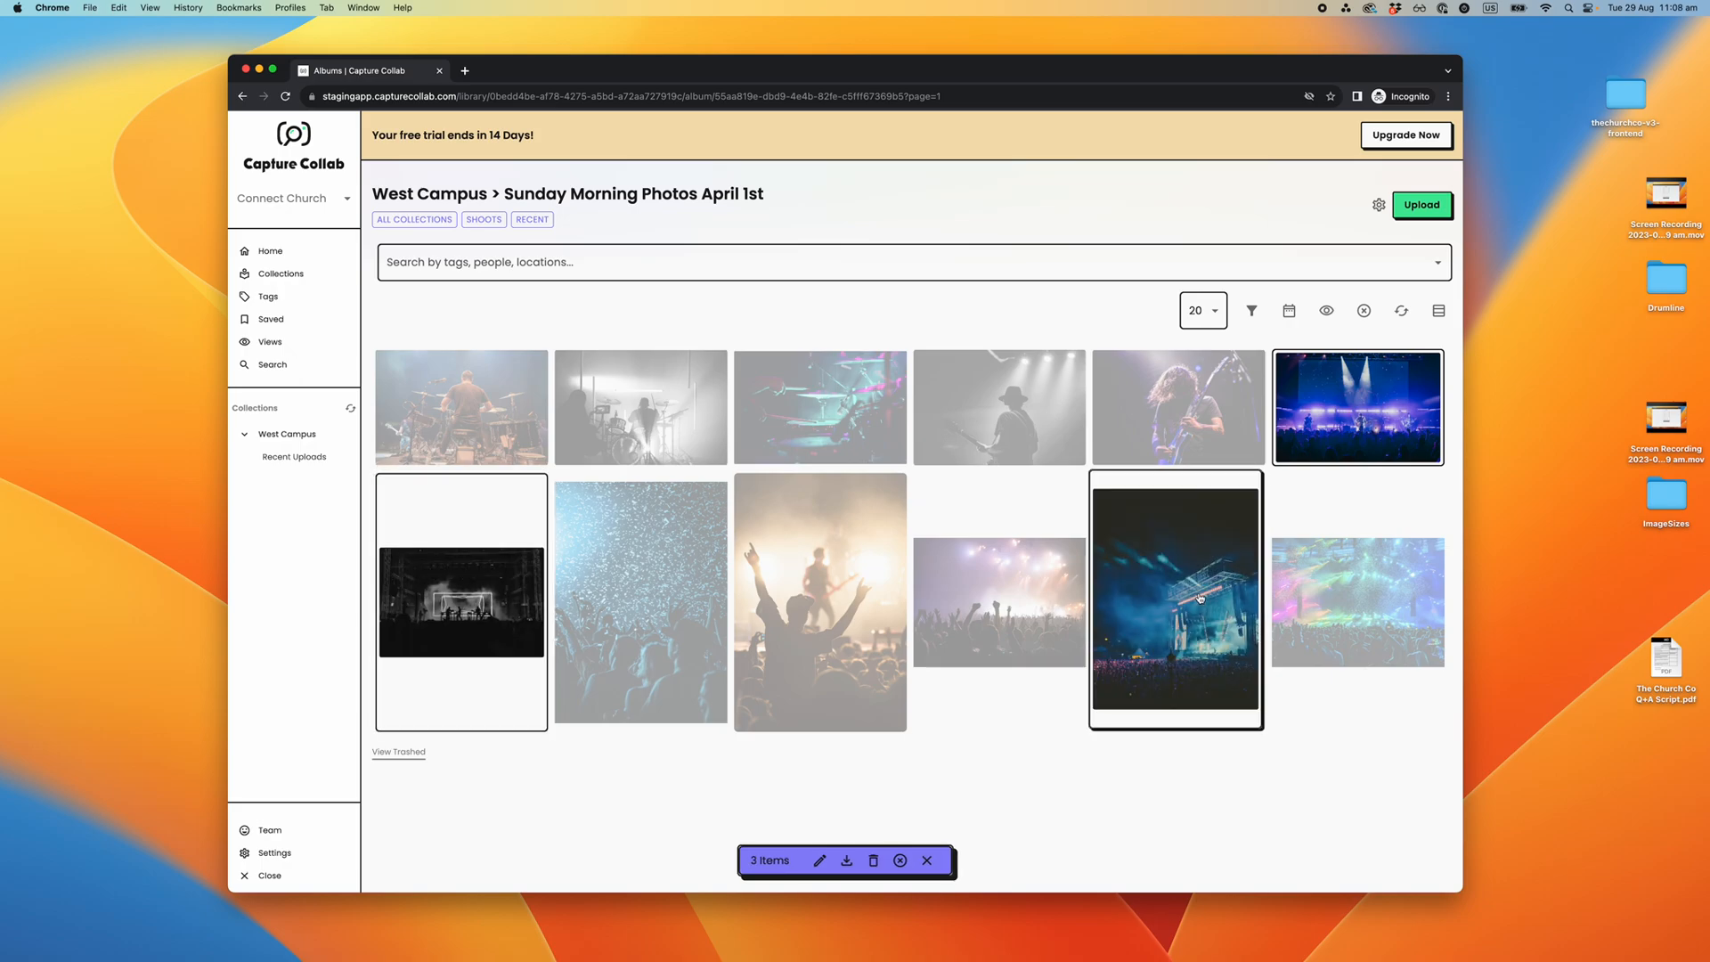
{"action": "left_click", "coordinate": [821, 861]}
{"action": "left_click", "coordinate": [679, 389]}
{"action": "type", "text": "Stage"}
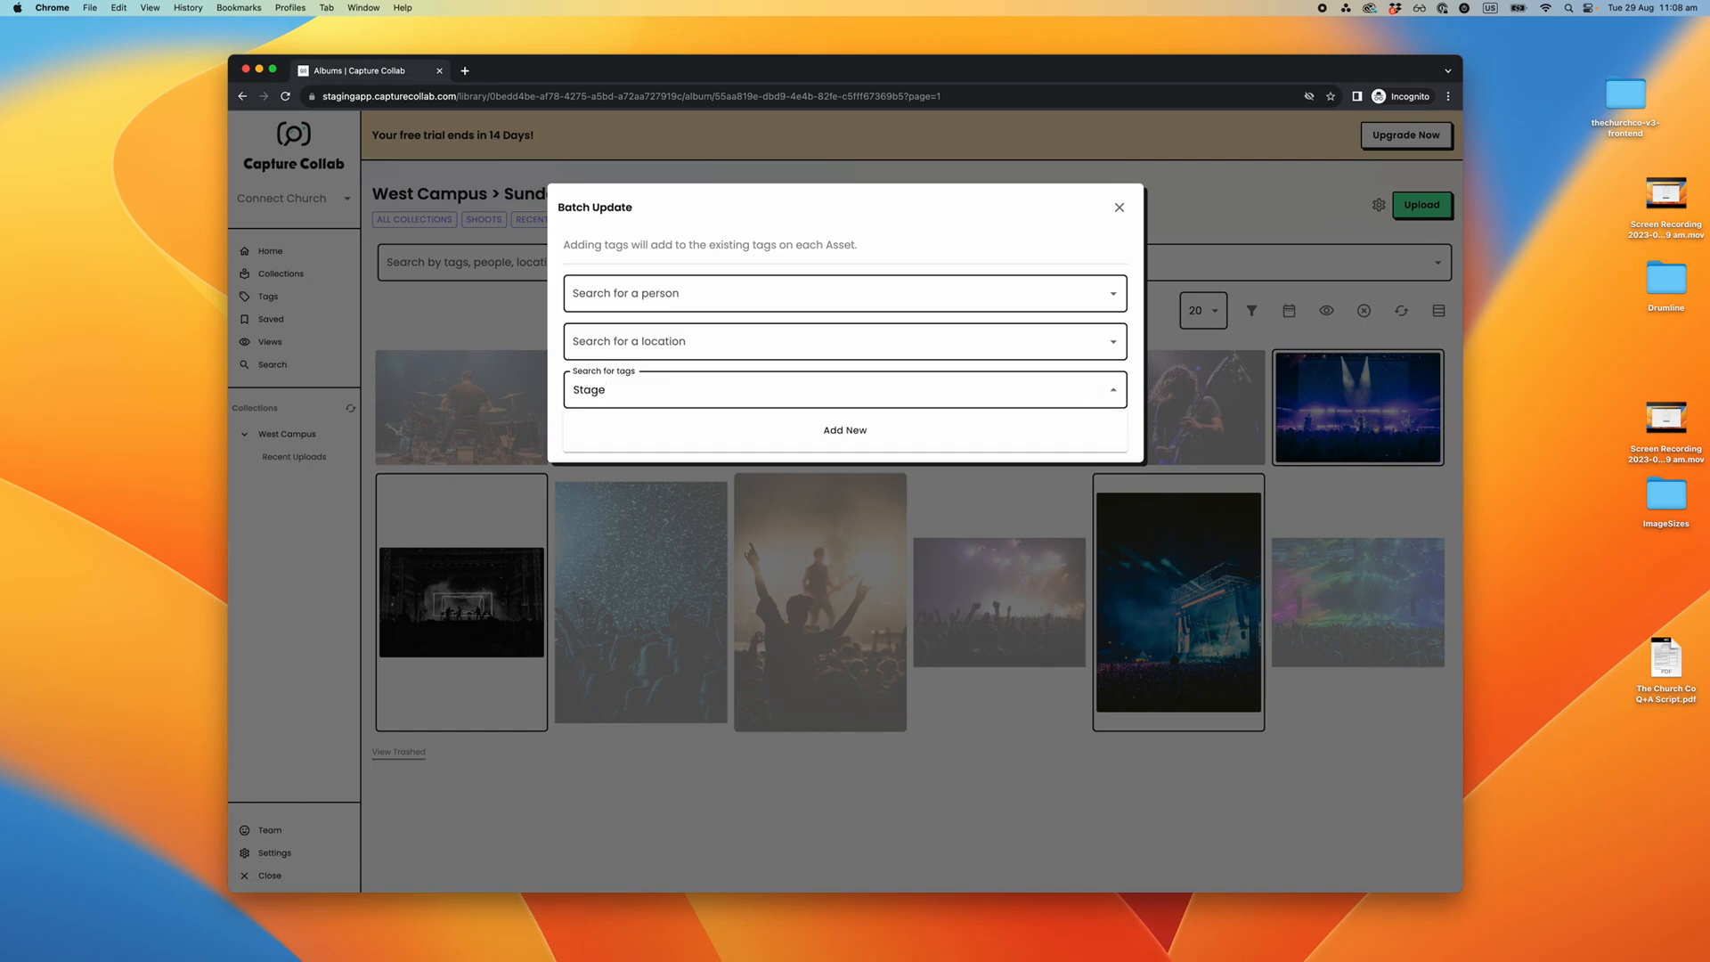
{"action": "key", "text": "Return"}
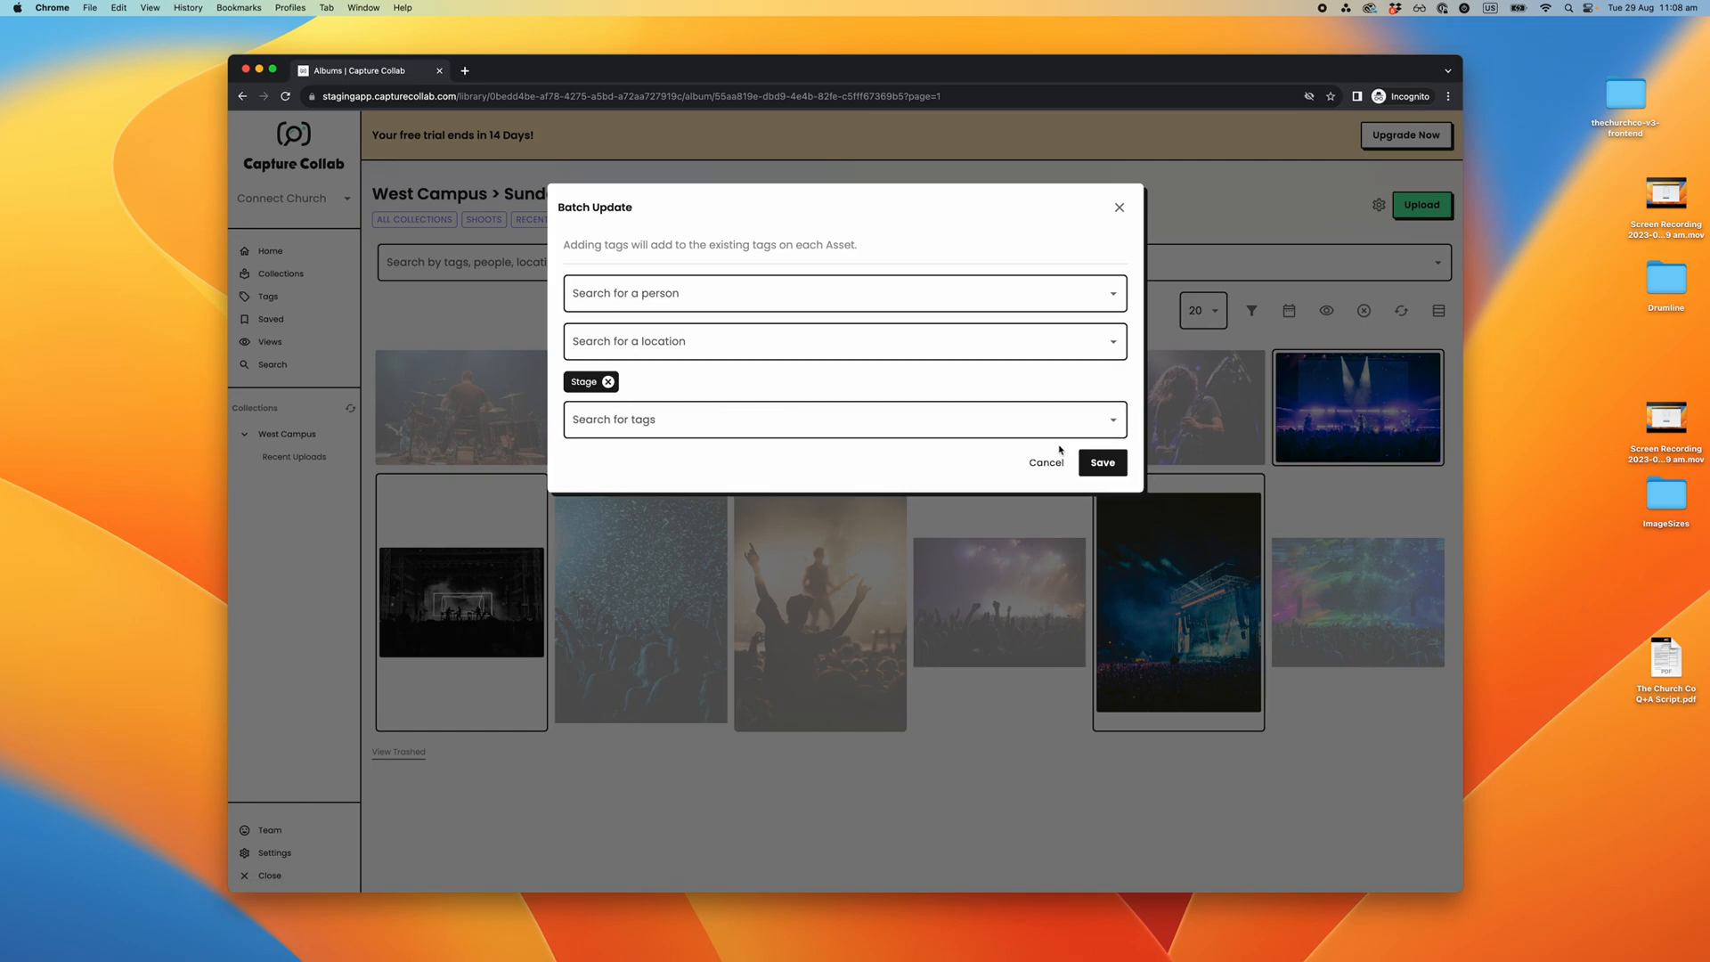
{"action": "left_click", "coordinate": [1097, 462]}
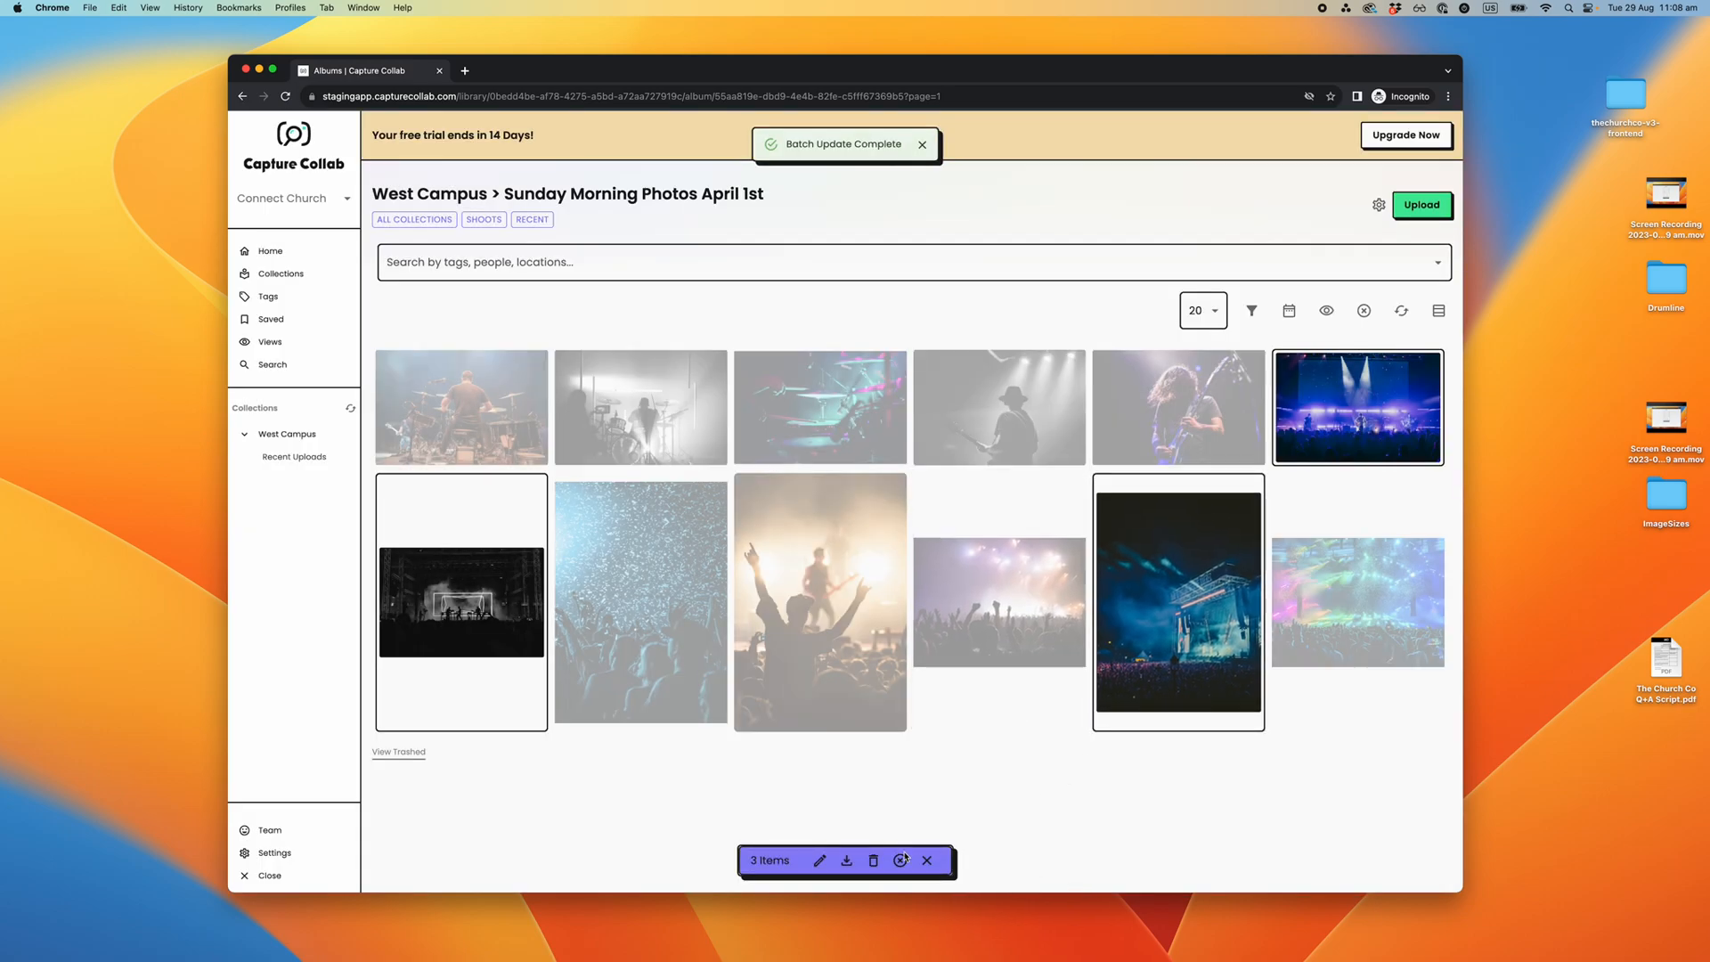
- Add the tag "Band" to the same three stage photos and clear the selection
{"action": "left_click", "coordinate": [820, 860]}
{"action": "left_click", "coordinate": [648, 392]}
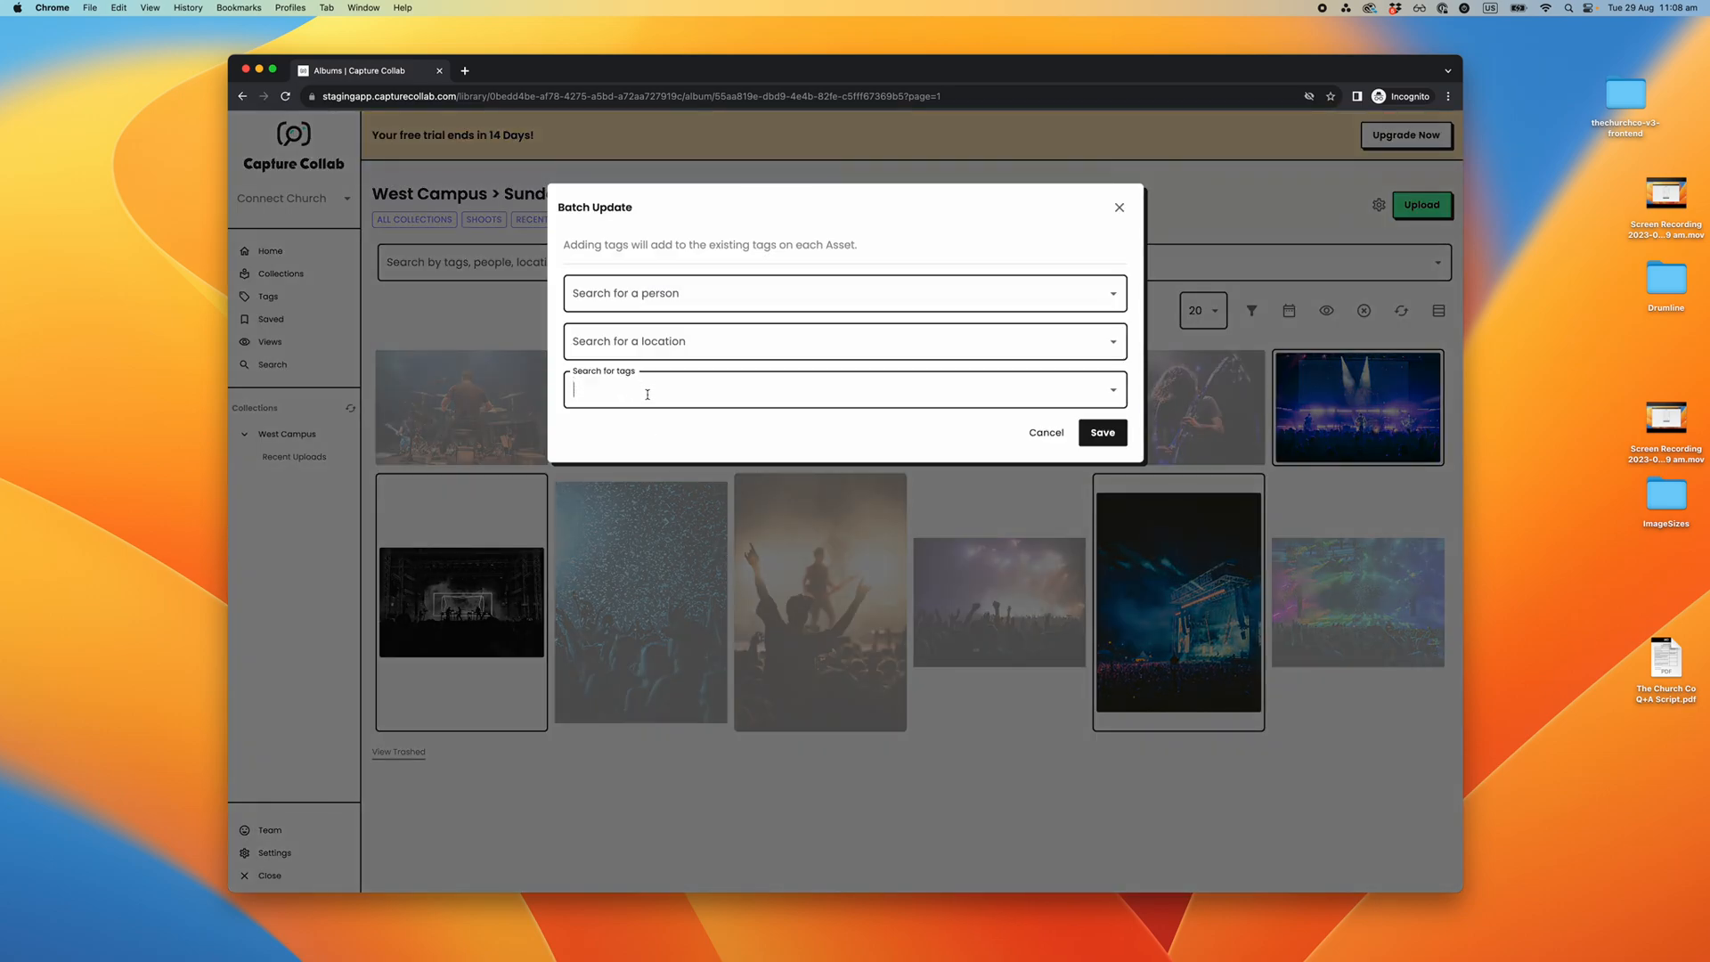
{"action": "type", "text": "Band"}
{"action": "key", "text": "Return"}
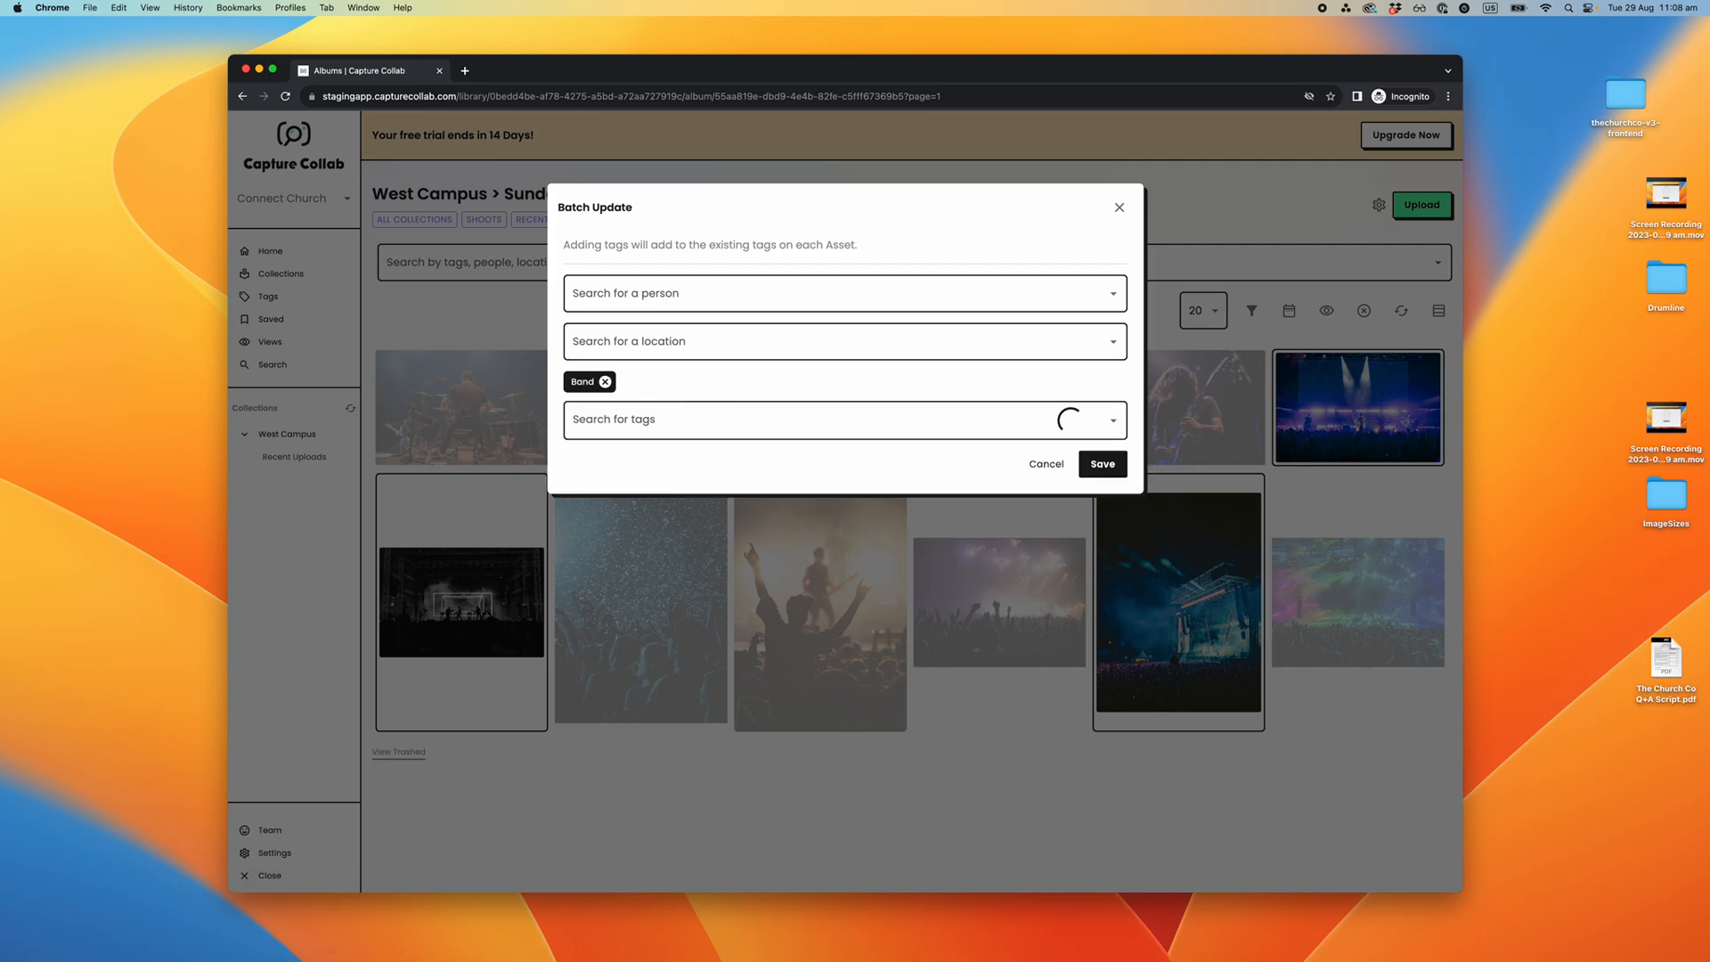
{"action": "left_click", "coordinate": [1102, 462]}
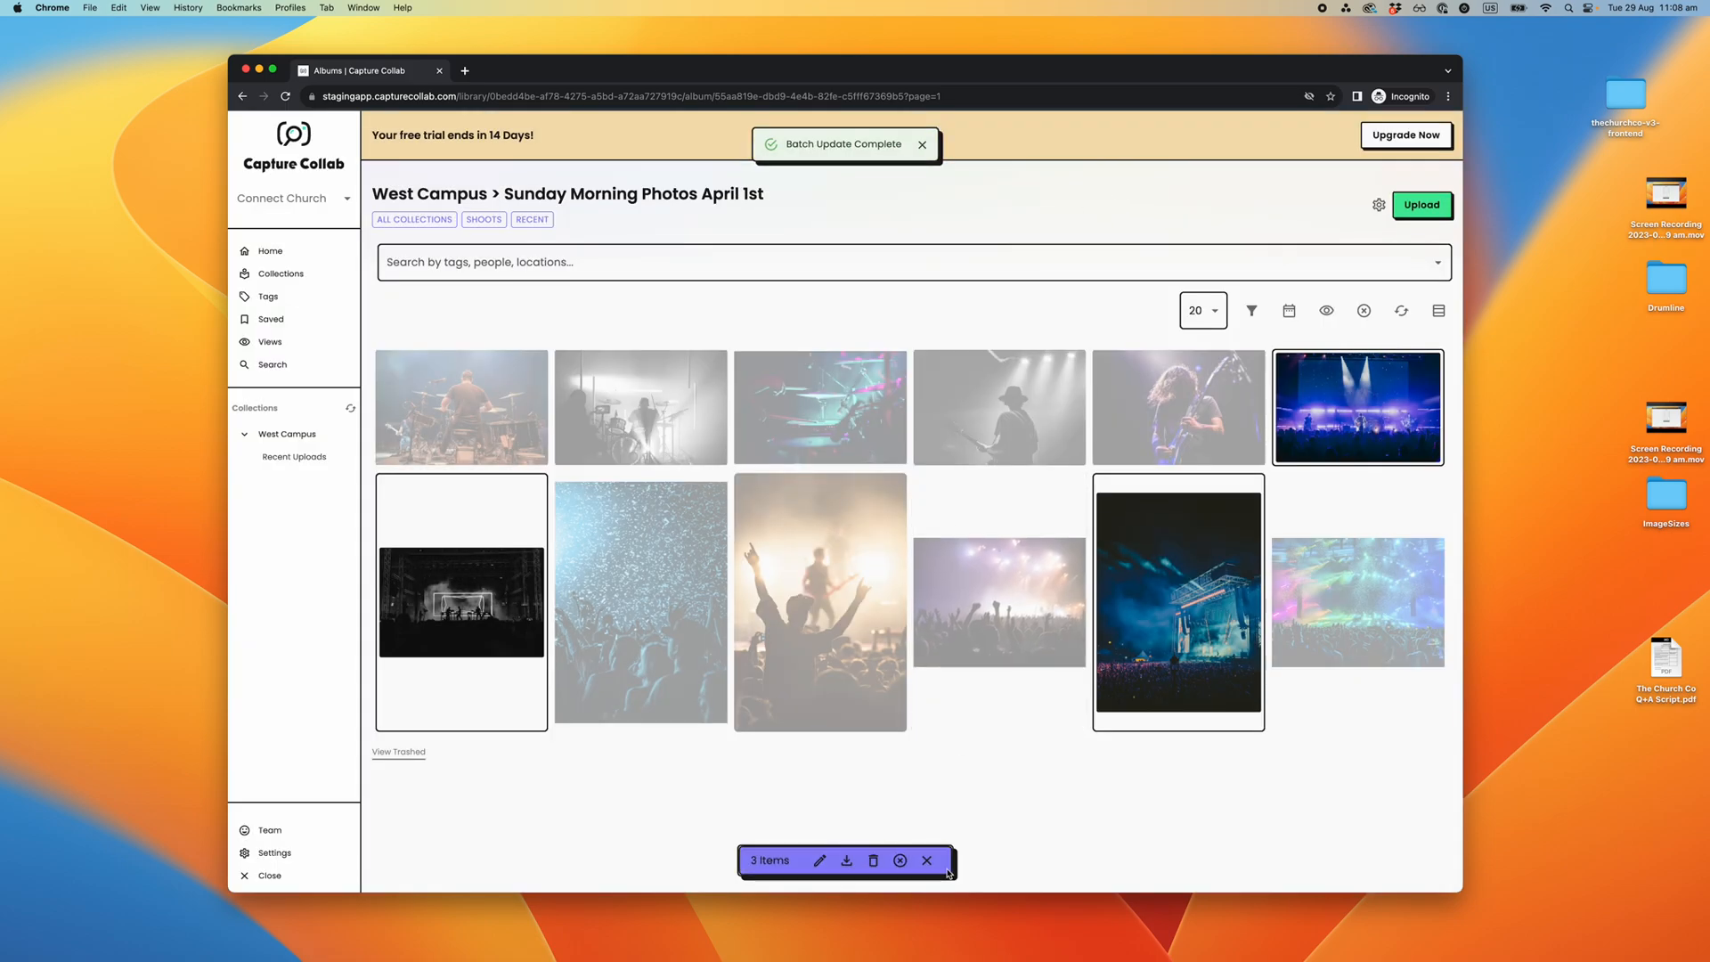
{"action": "left_click", "coordinate": [929, 862]}
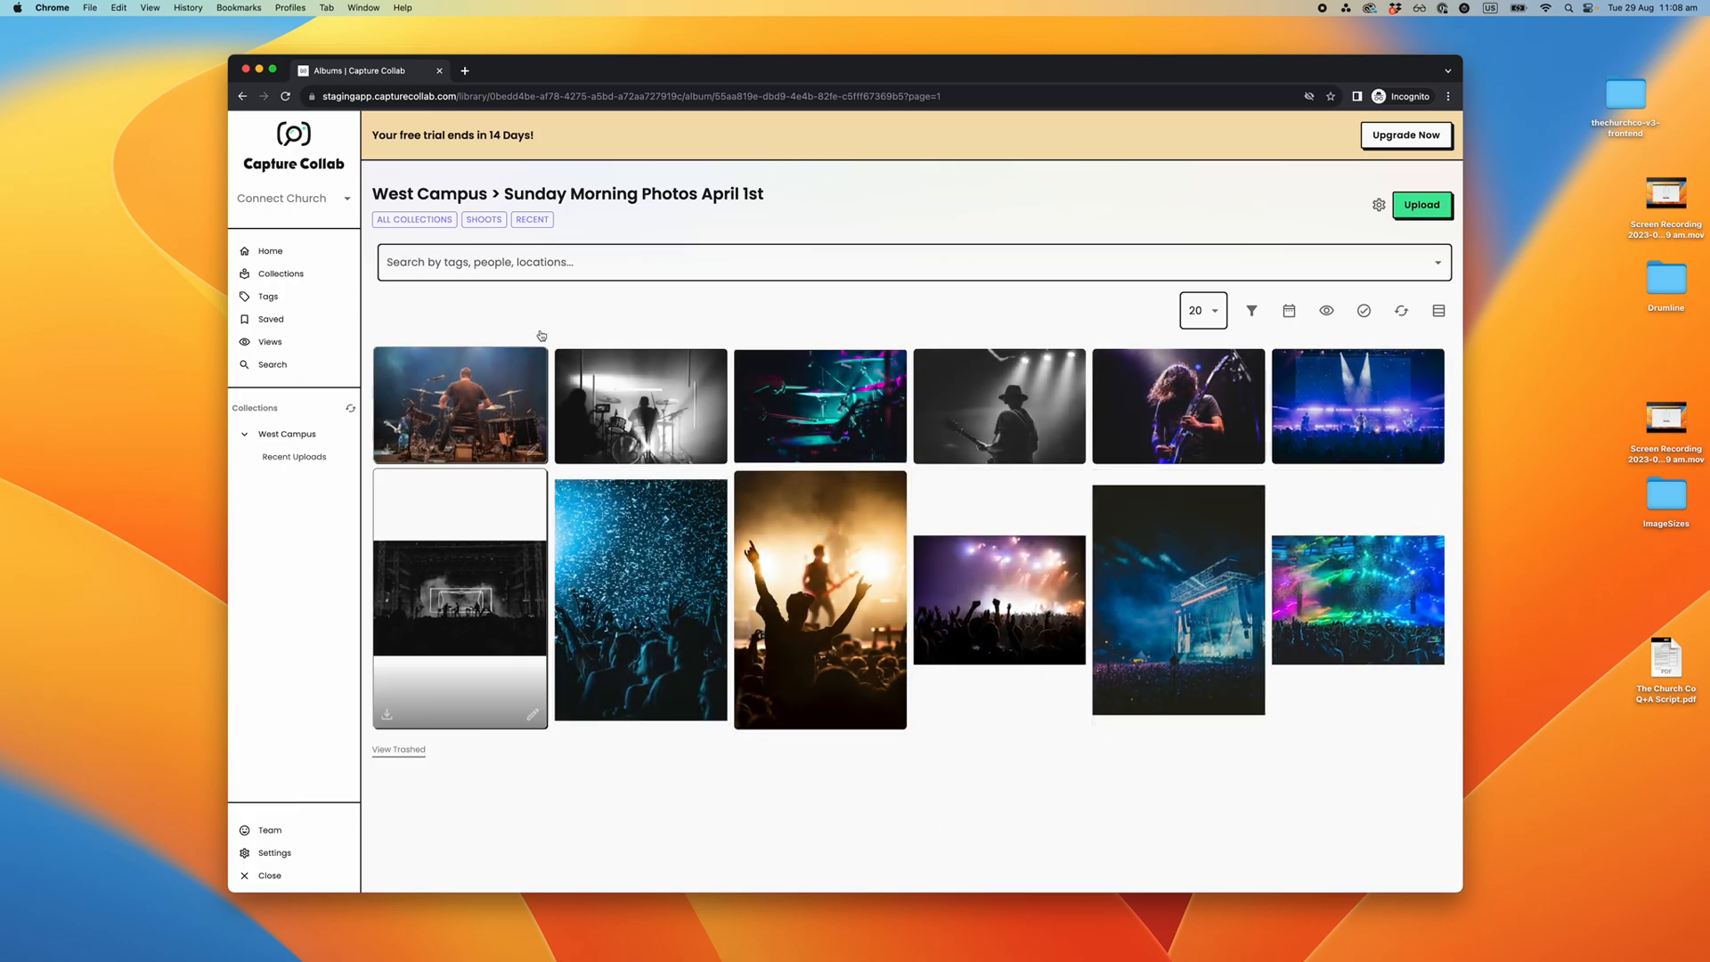
- Return to the dashboard, look at the shoots inside the West Campus collection and open the latest uploads
{"action": "left_click", "coordinate": [268, 250]}
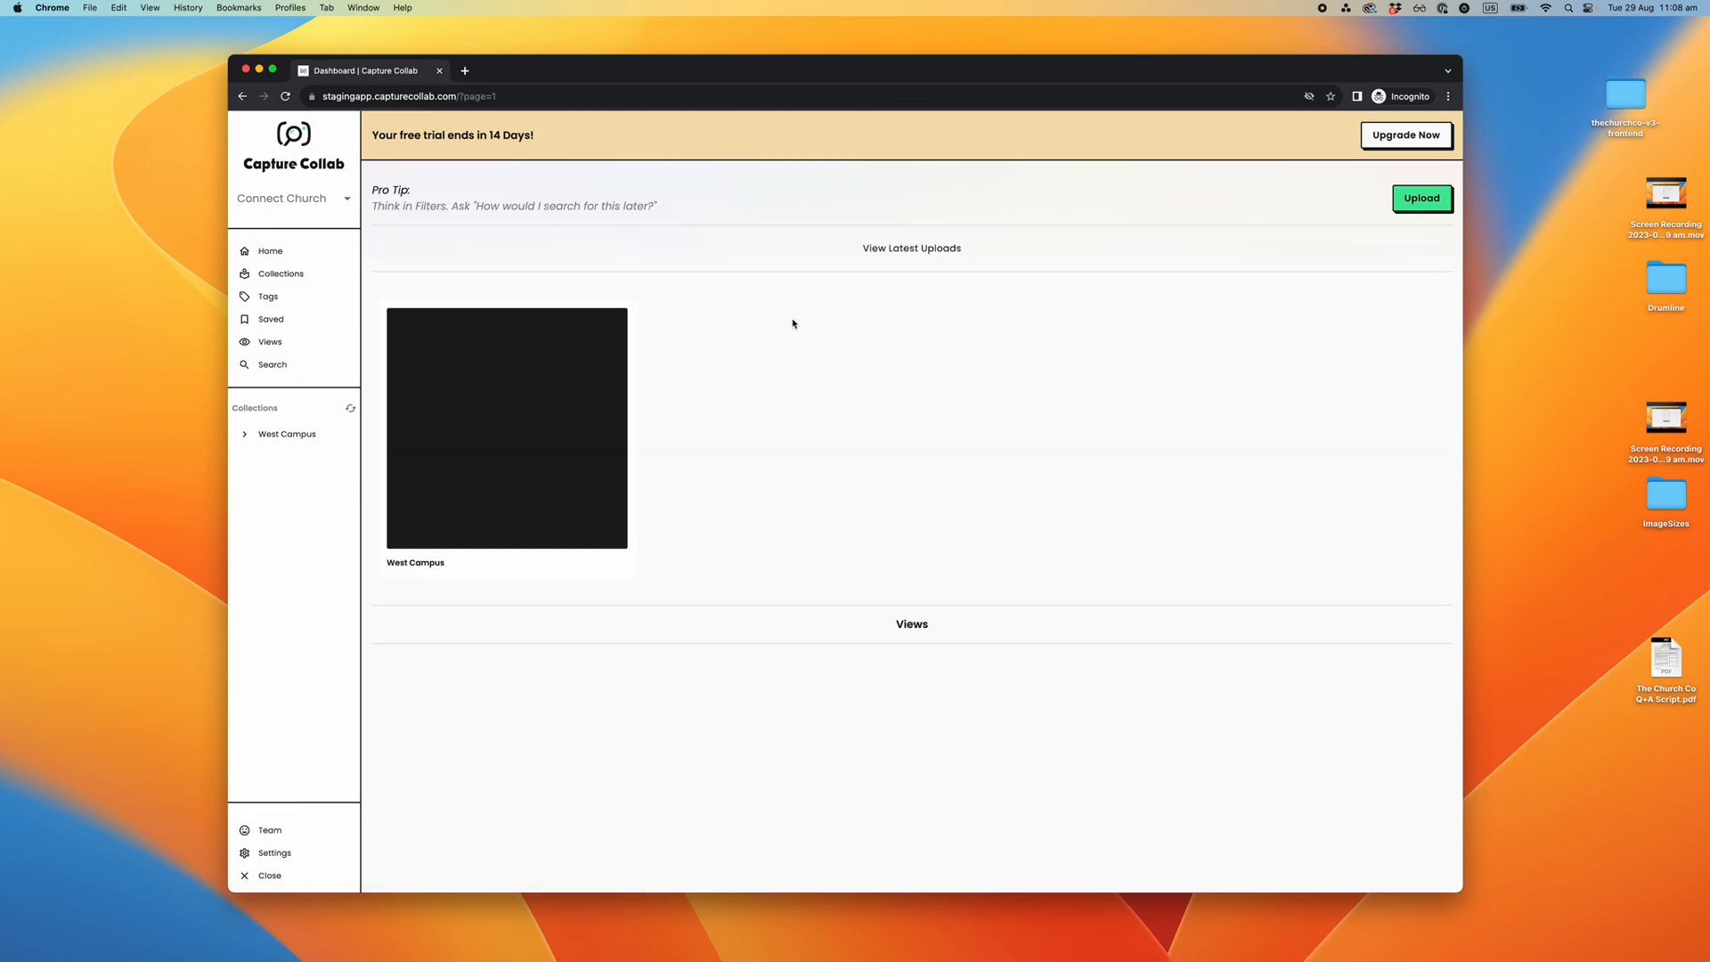
{"action": "left_click", "coordinate": [499, 408]}
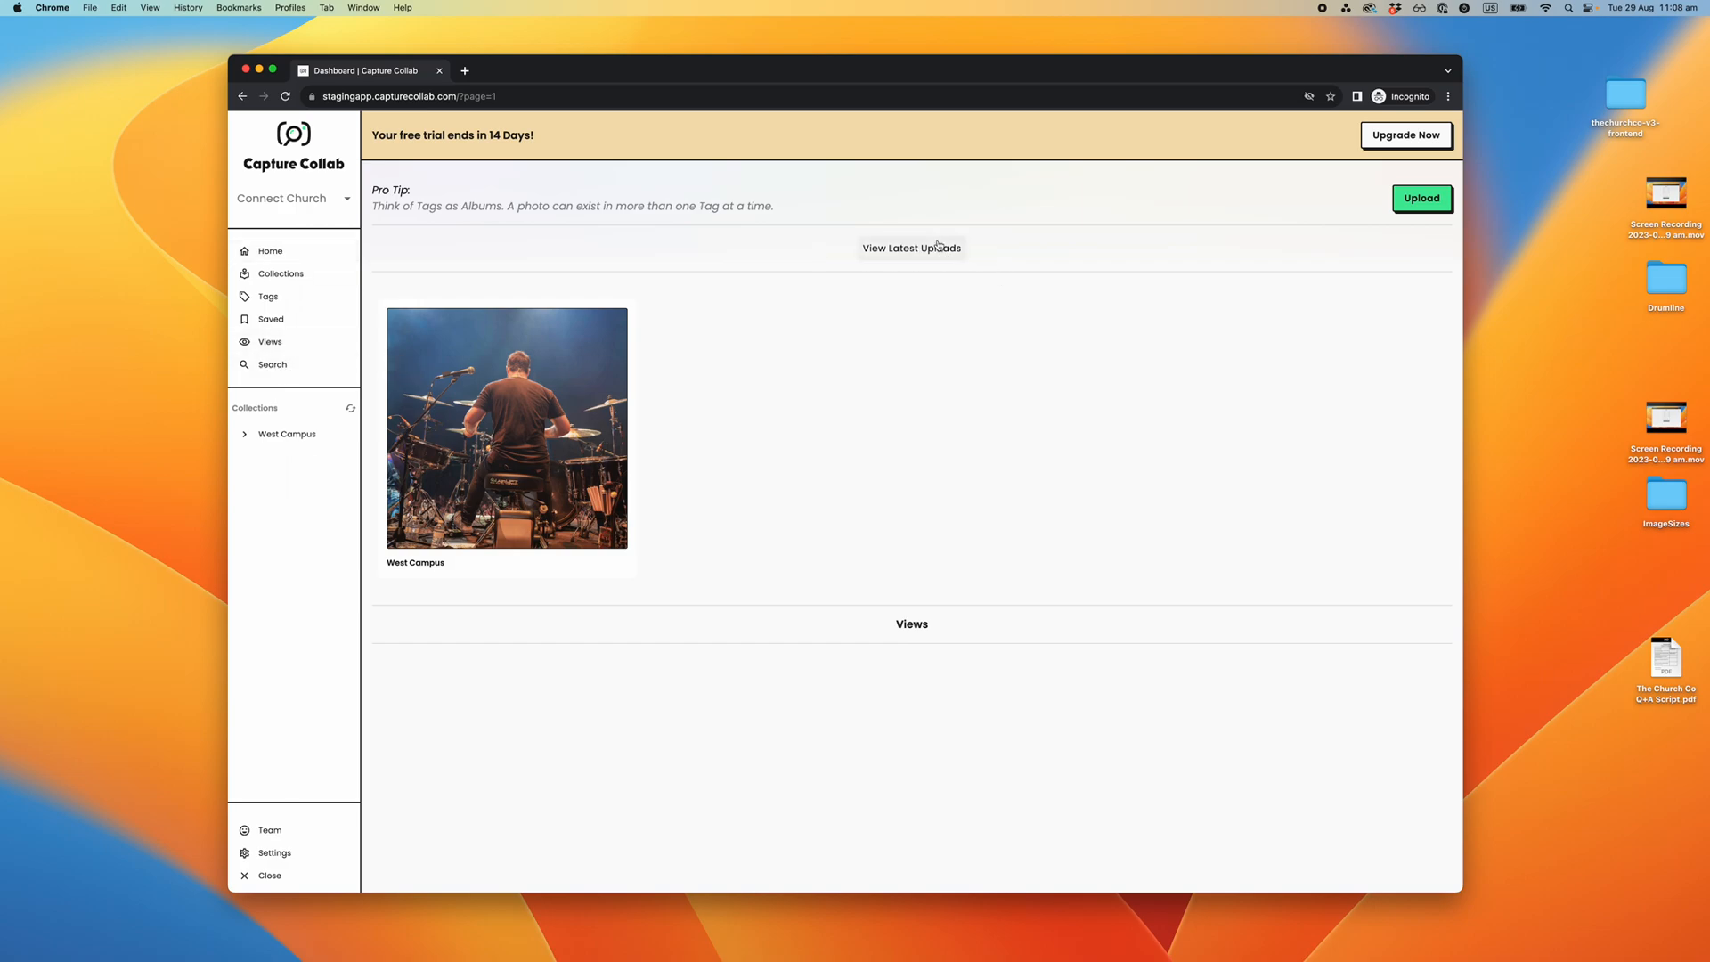
{"action": "left_click", "coordinate": [286, 441]}
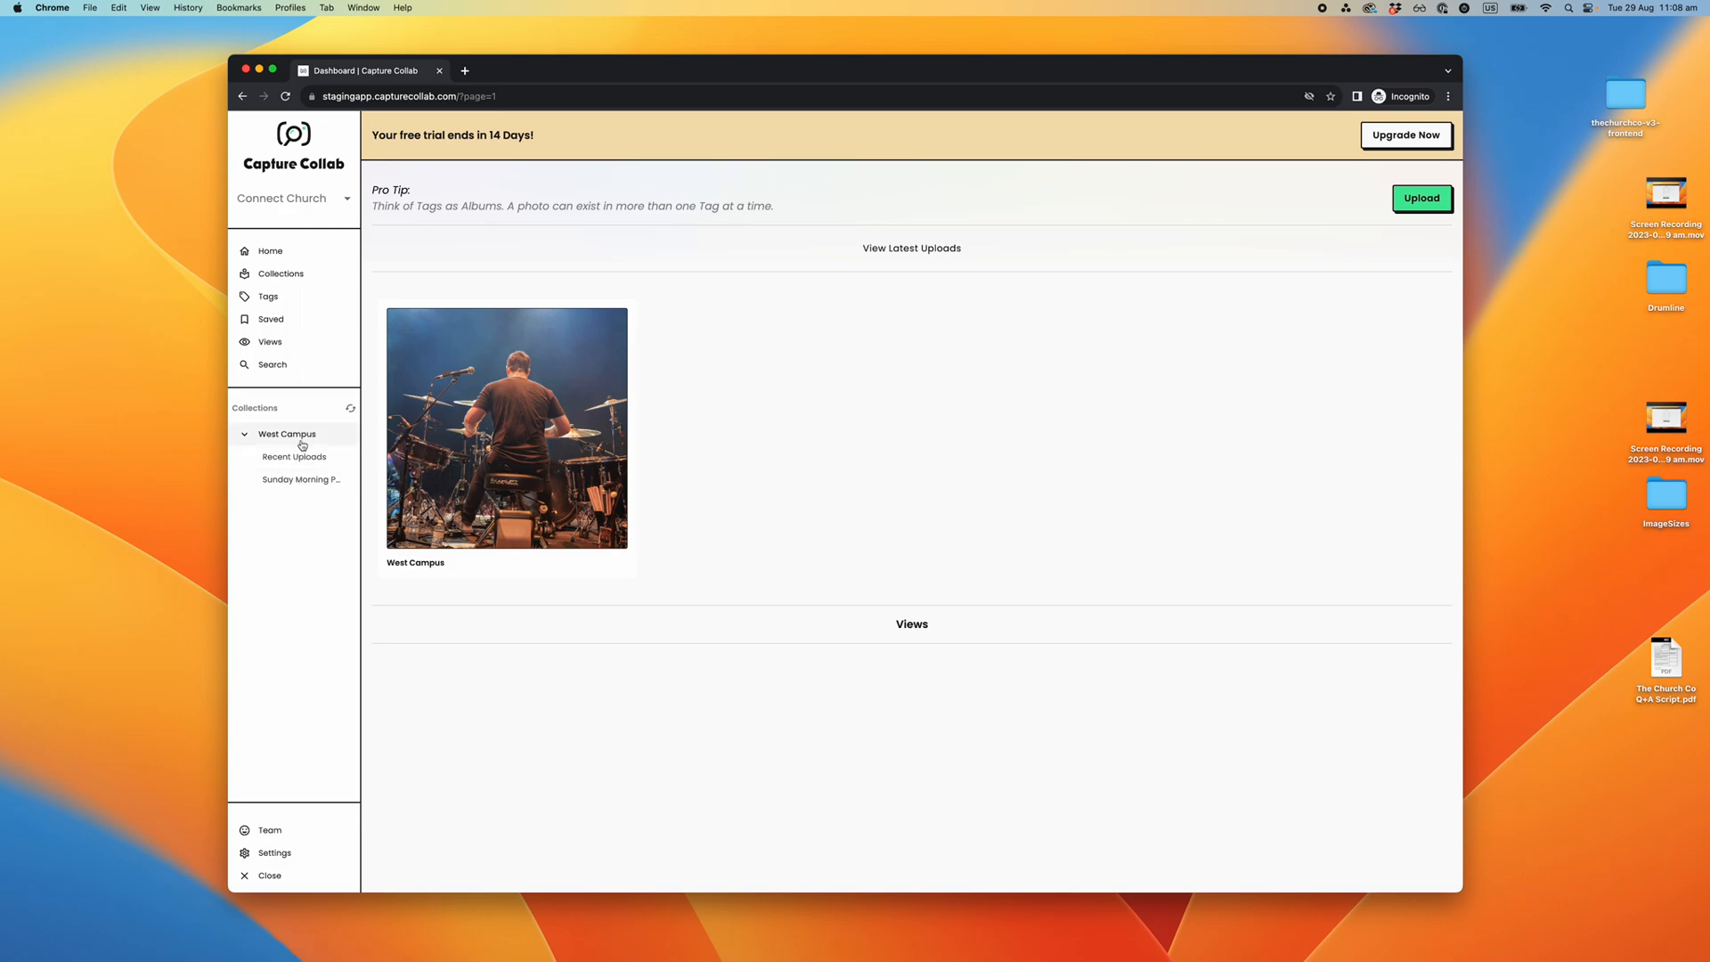
{"action": "left_click", "coordinate": [245, 435]}
{"action": "left_click", "coordinate": [928, 249]}
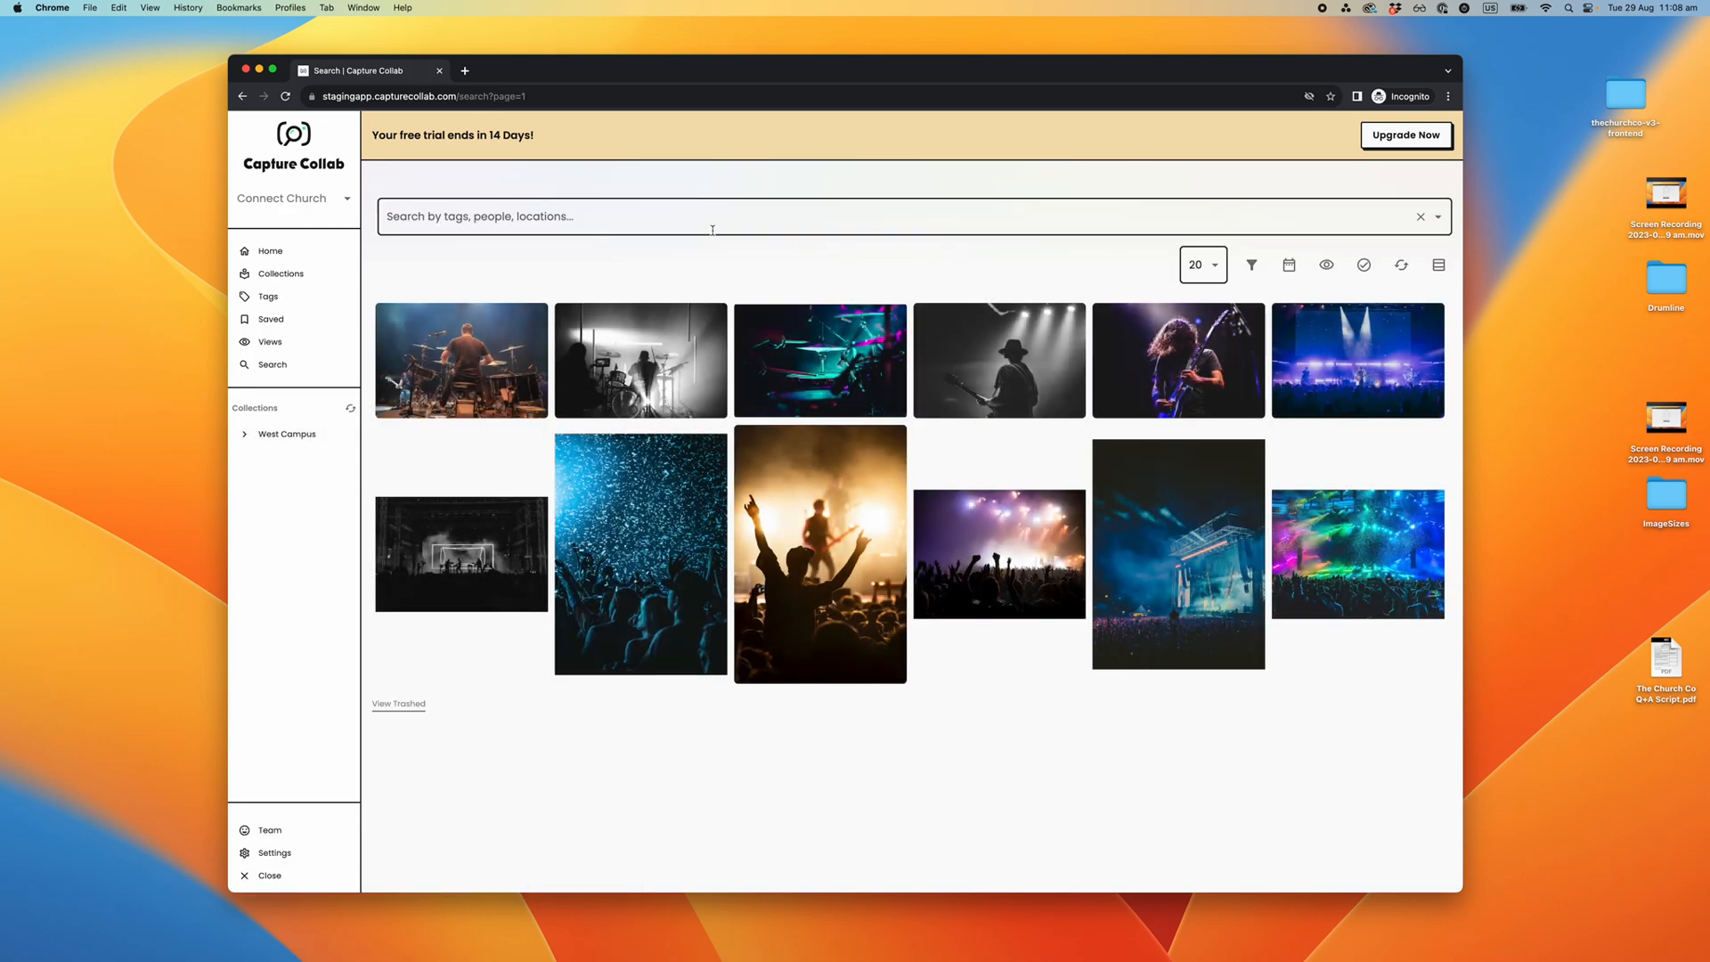
- Filter the latest uploads by the "Drums" tag
{"action": "left_click", "coordinate": [650, 228]}
{"action": "type", "text": "drums"}
{"action": "key", "text": "Return"}
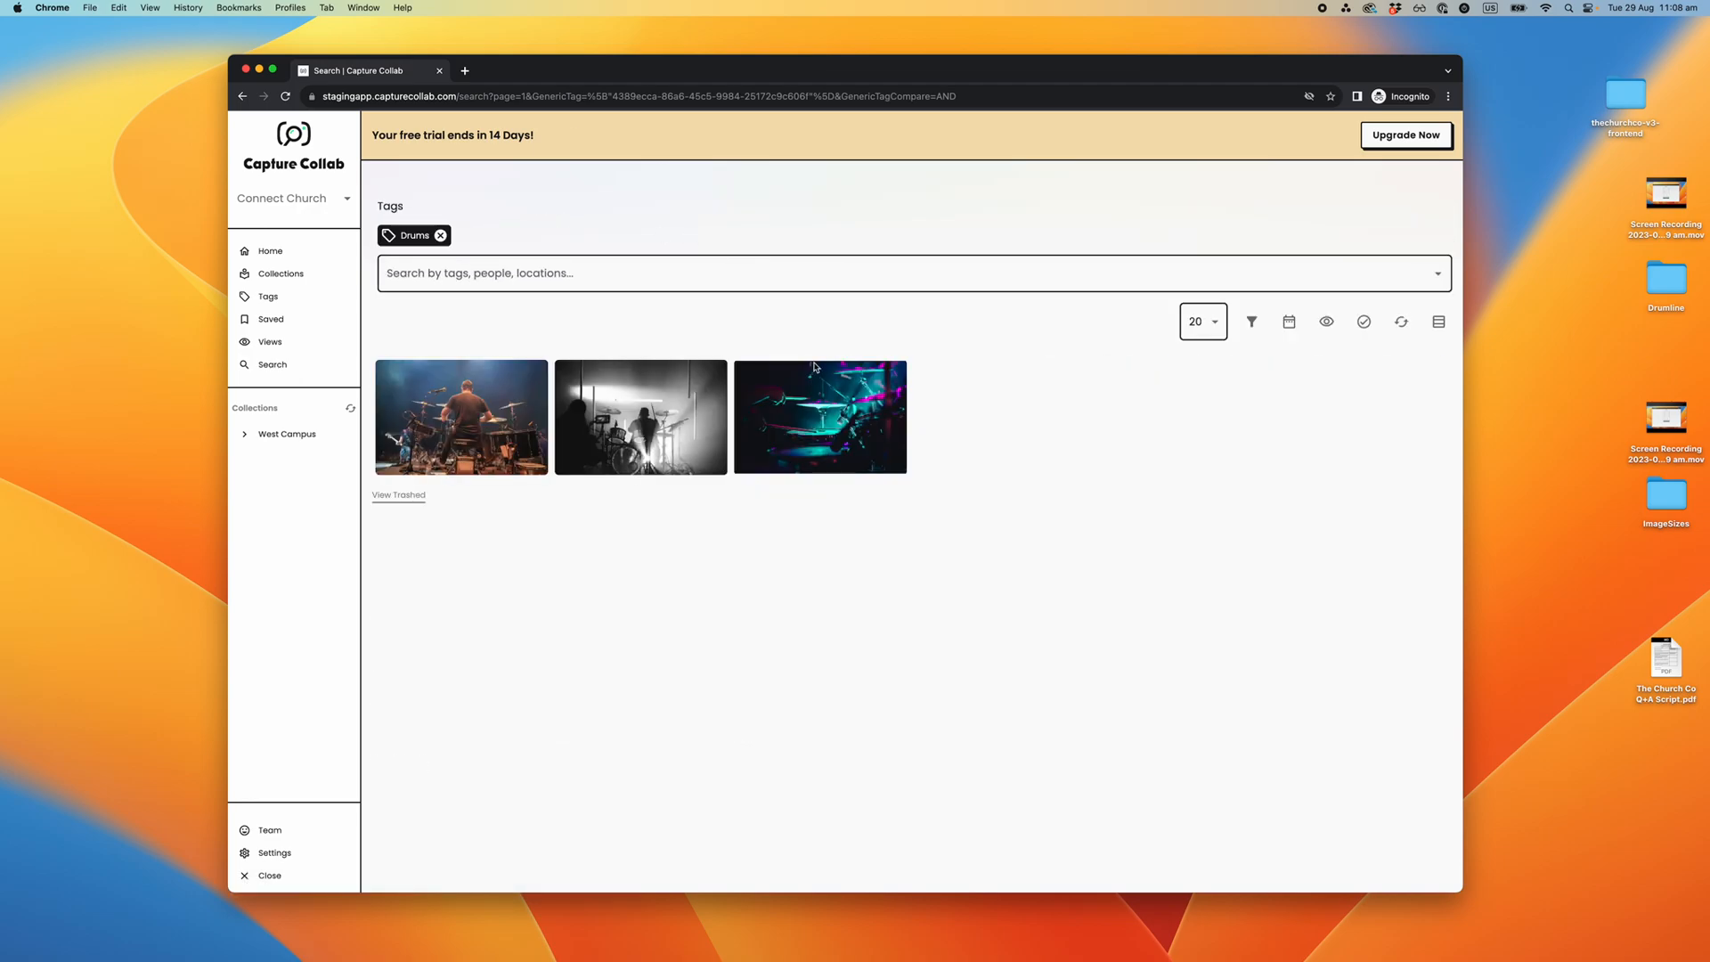
- Remove the Drums filter and filter the photos by the "Guitar" tag instead
{"action": "left_click", "coordinate": [440, 235]}
{"action": "left_click", "coordinate": [445, 216]}
{"action": "type", "text": "gui"}
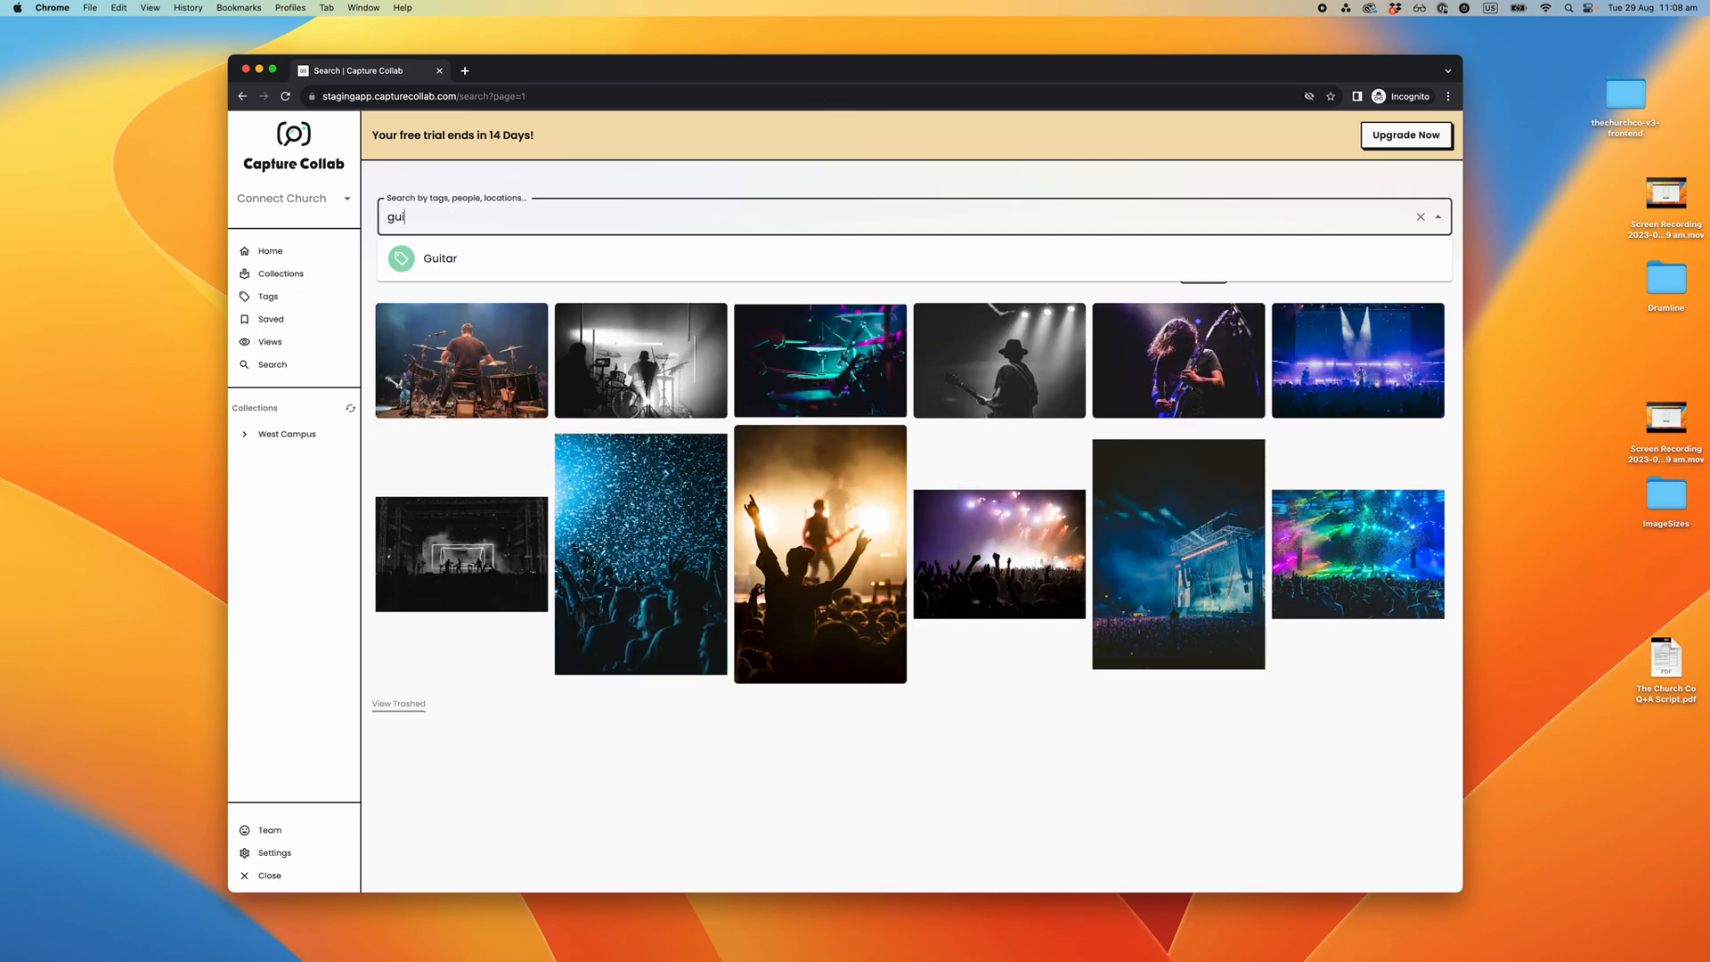
{"action": "key", "text": "Return"}
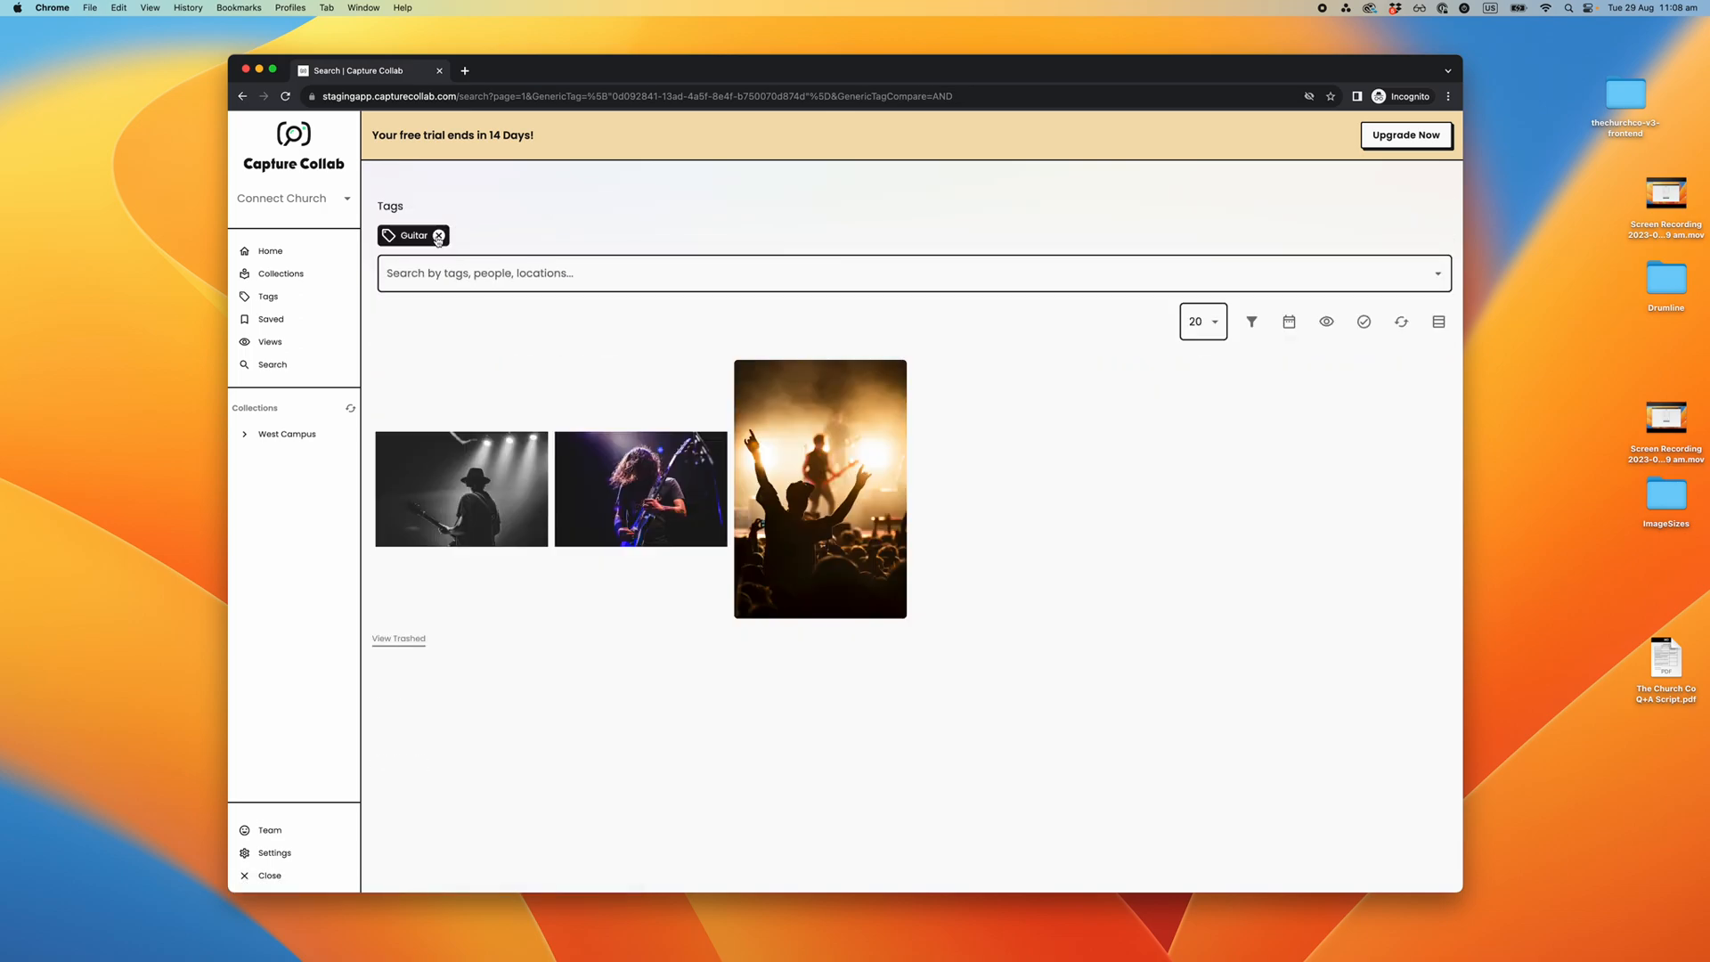
- Replace the Guitar filter with the combined tags "Worship" and "Stage"
{"action": "left_click", "coordinate": [438, 235]}
{"action": "left_click", "coordinate": [439, 218]}
{"action": "type", "text": "worship"}
{"action": "key", "text": "Return"}
{"action": "left_click", "coordinate": [474, 270]}
{"action": "type", "text": "stagg"}
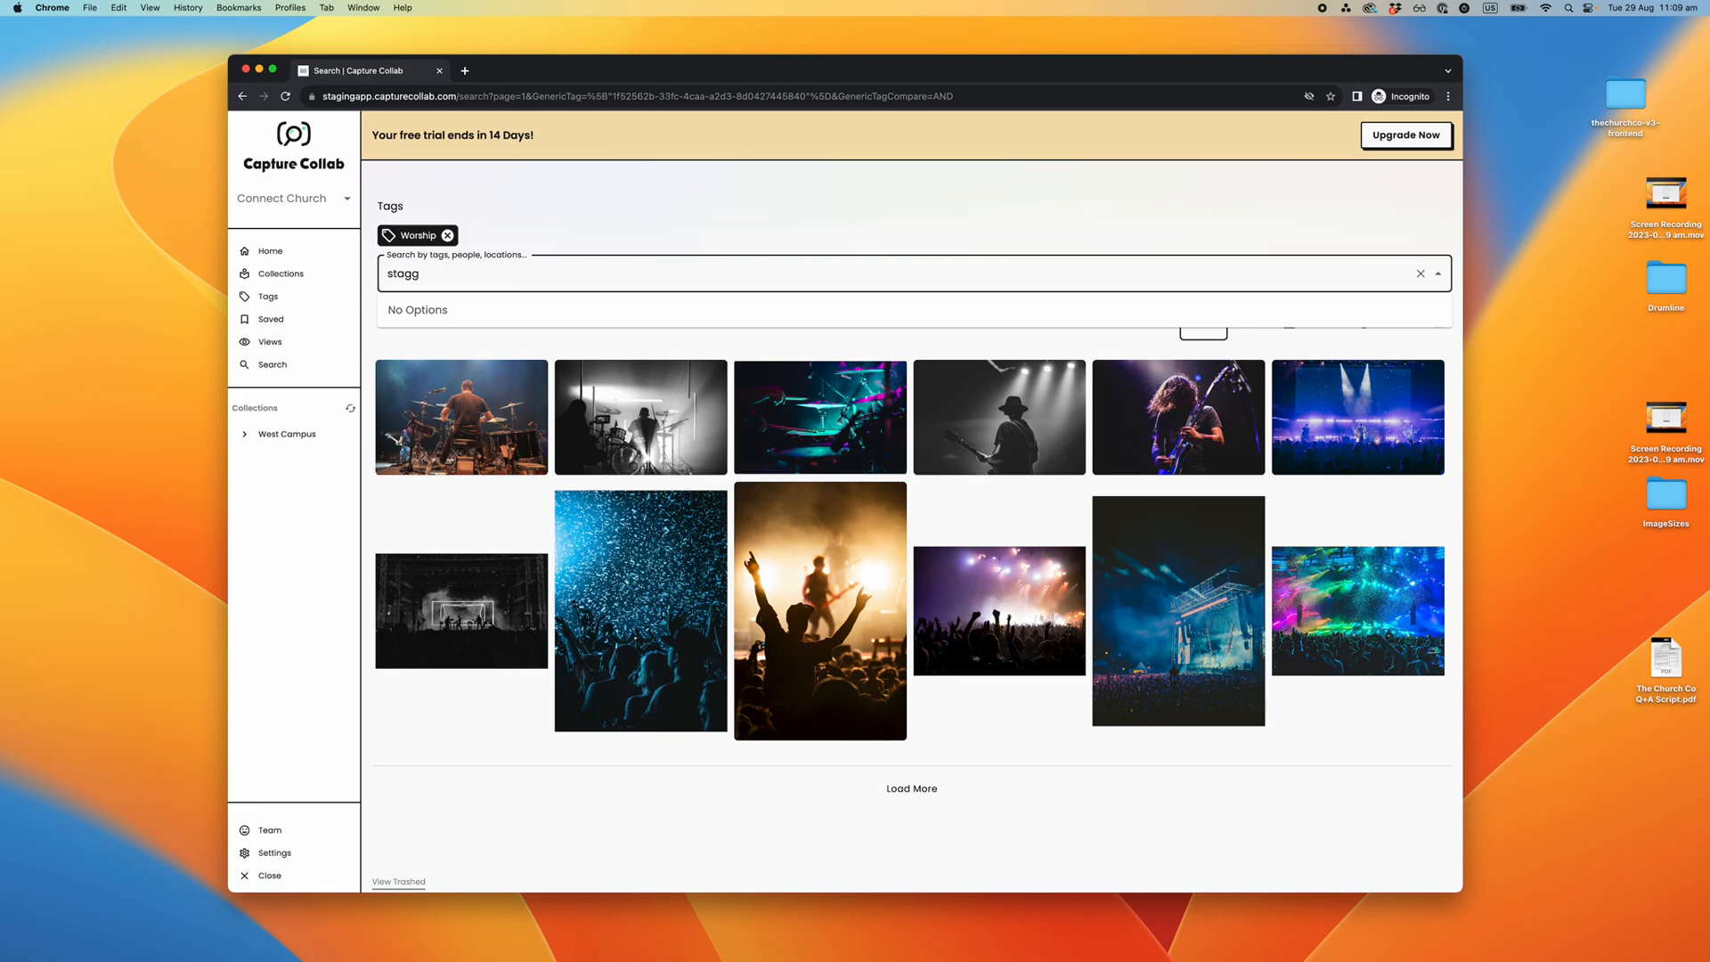
{"action": "key", "text": "BackSpace"}
{"action": "key", "text": "Return"}
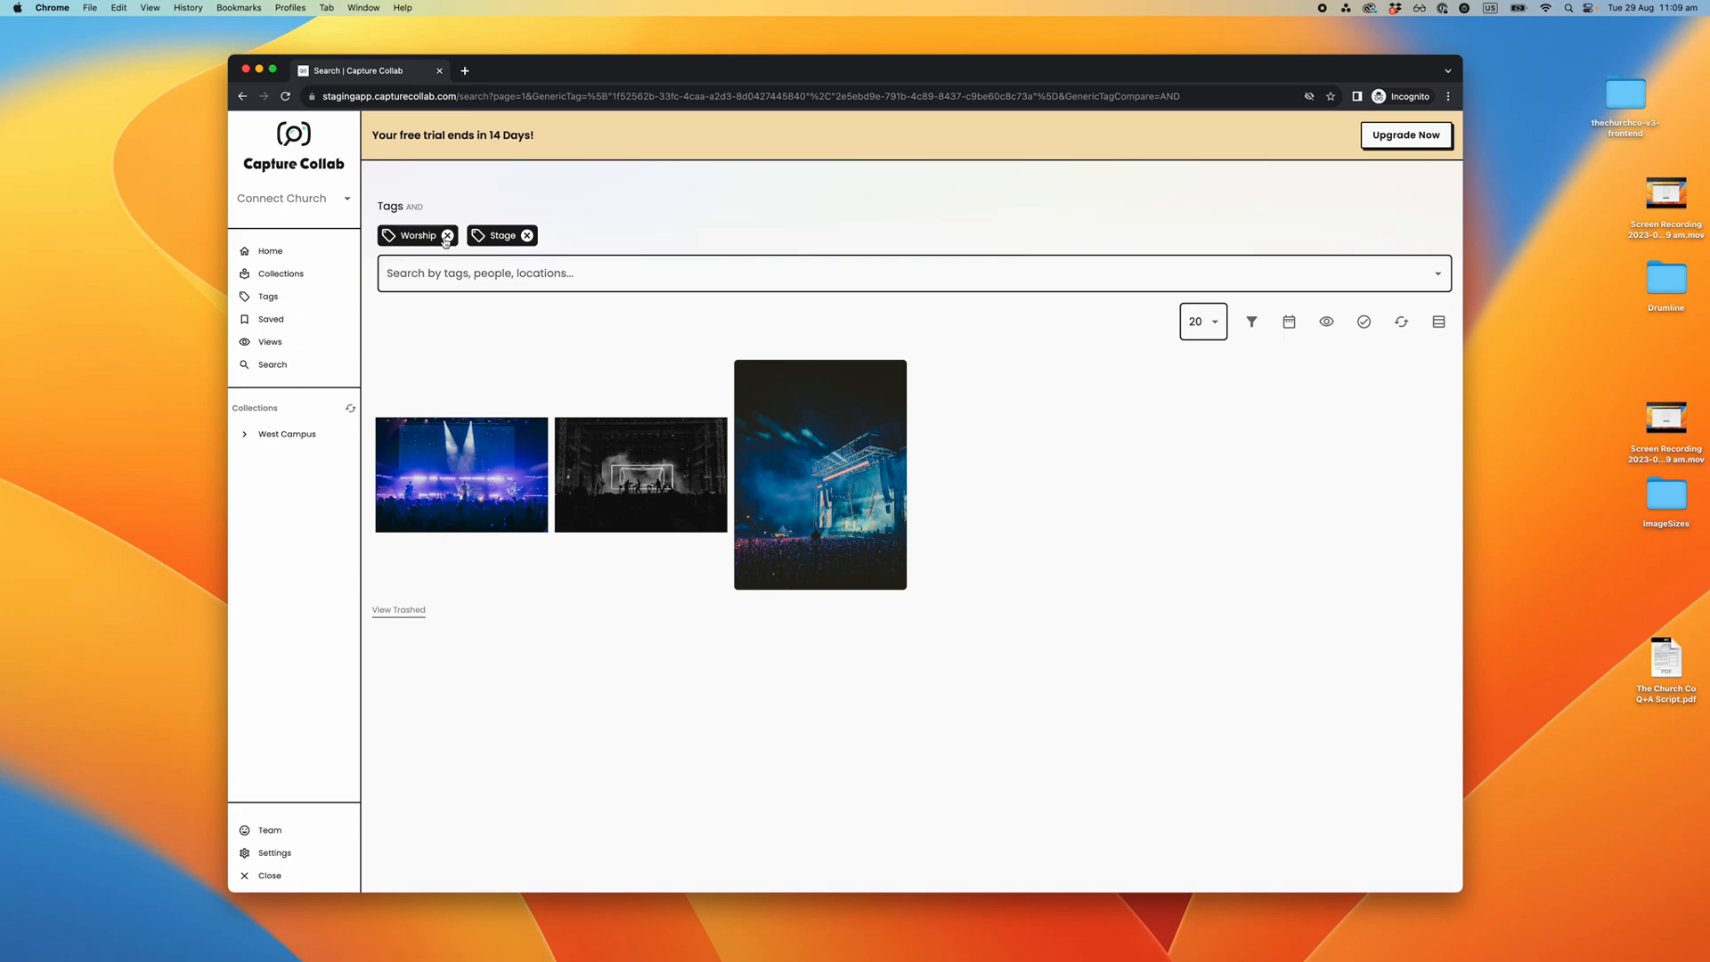
- Save the filtered photos as a shareable view named "Worship Team"
{"action": "left_click", "coordinate": [1326, 322]}
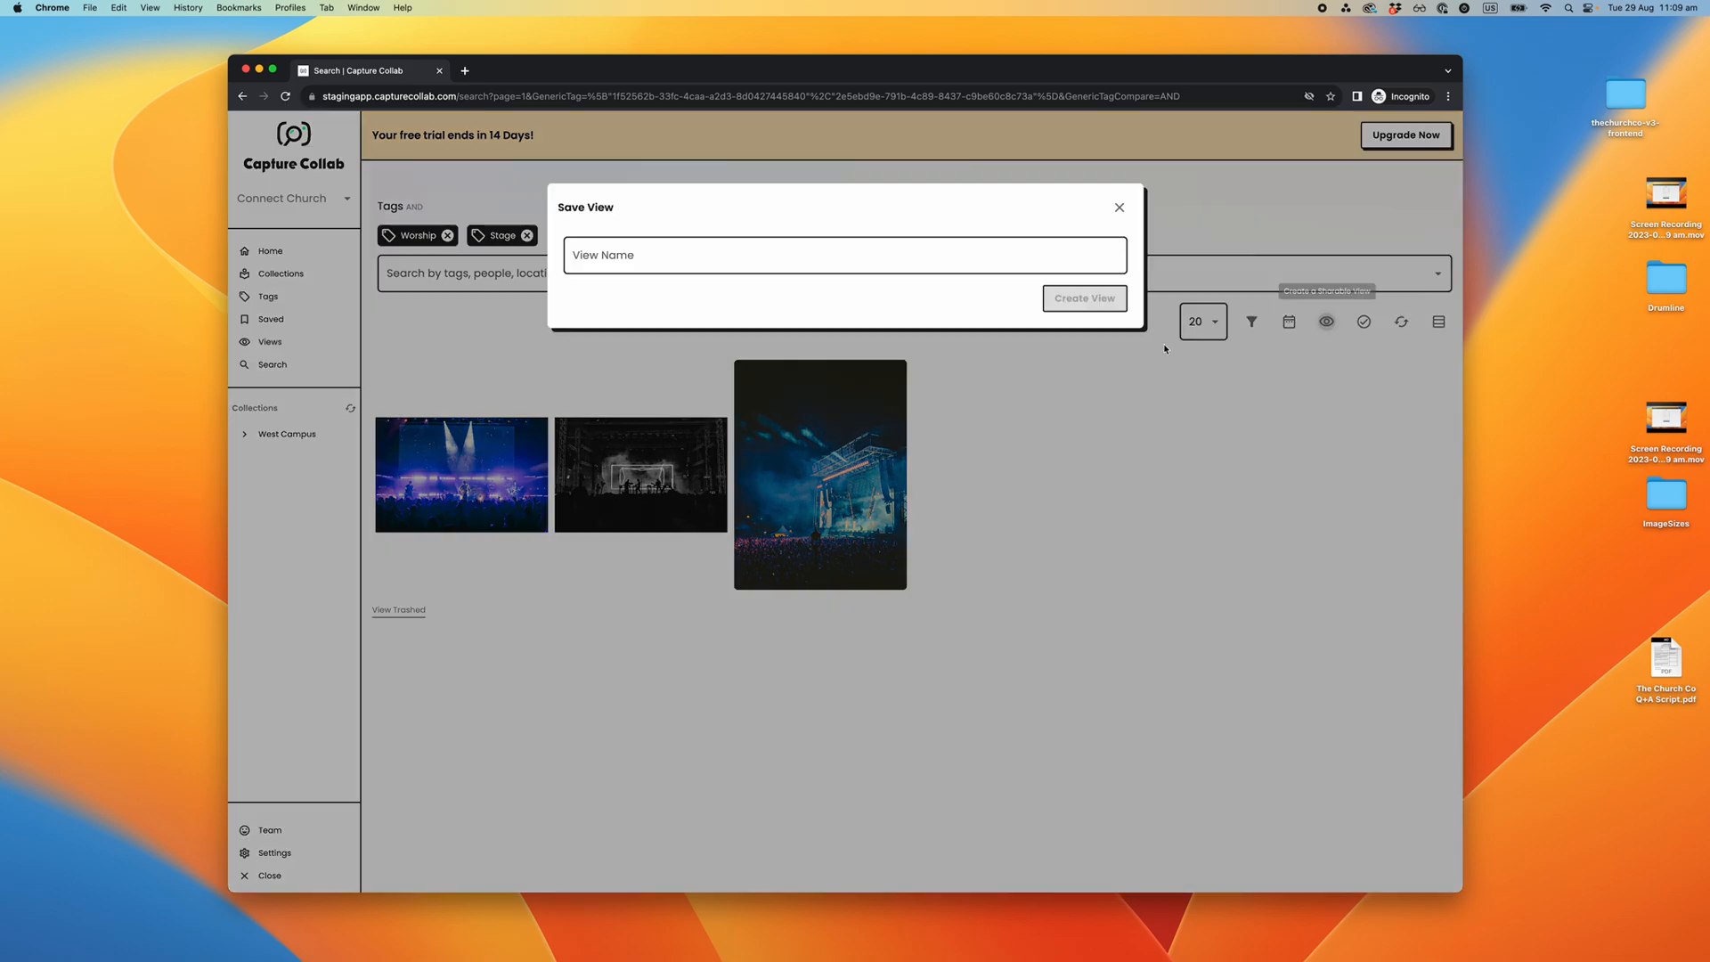
{"action": "left_click", "coordinate": [653, 256]}
{"action": "type", "text": "Worship Team"}
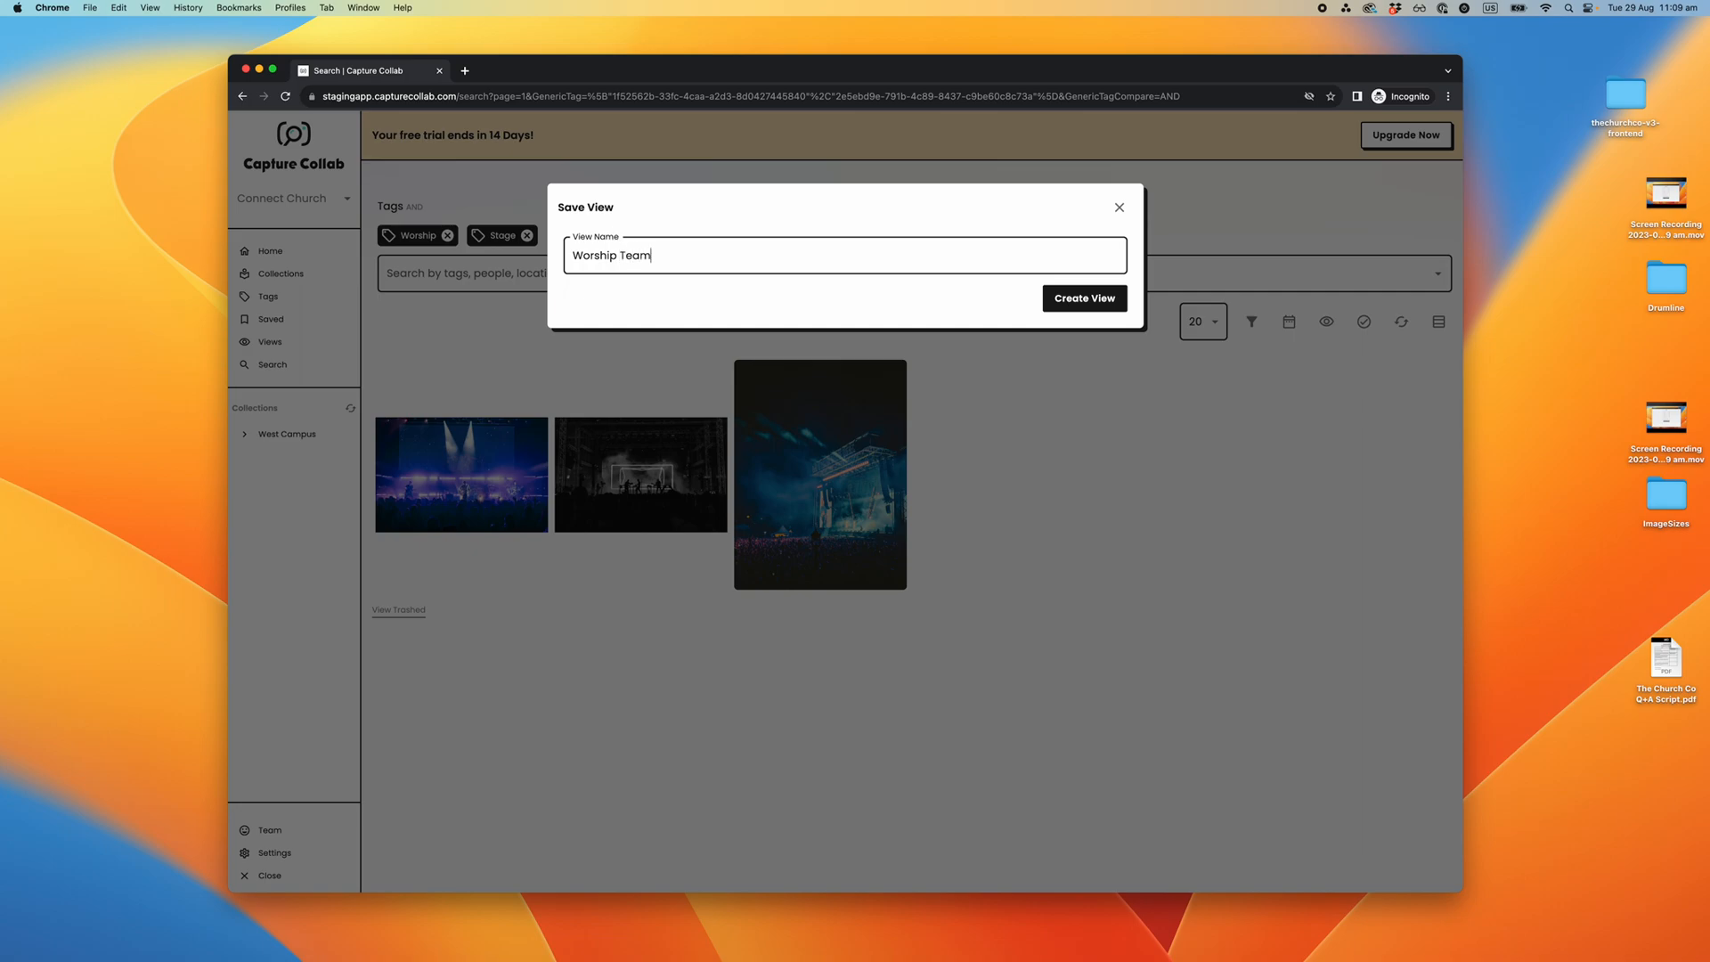
{"action": "left_click", "coordinate": [1060, 308]}
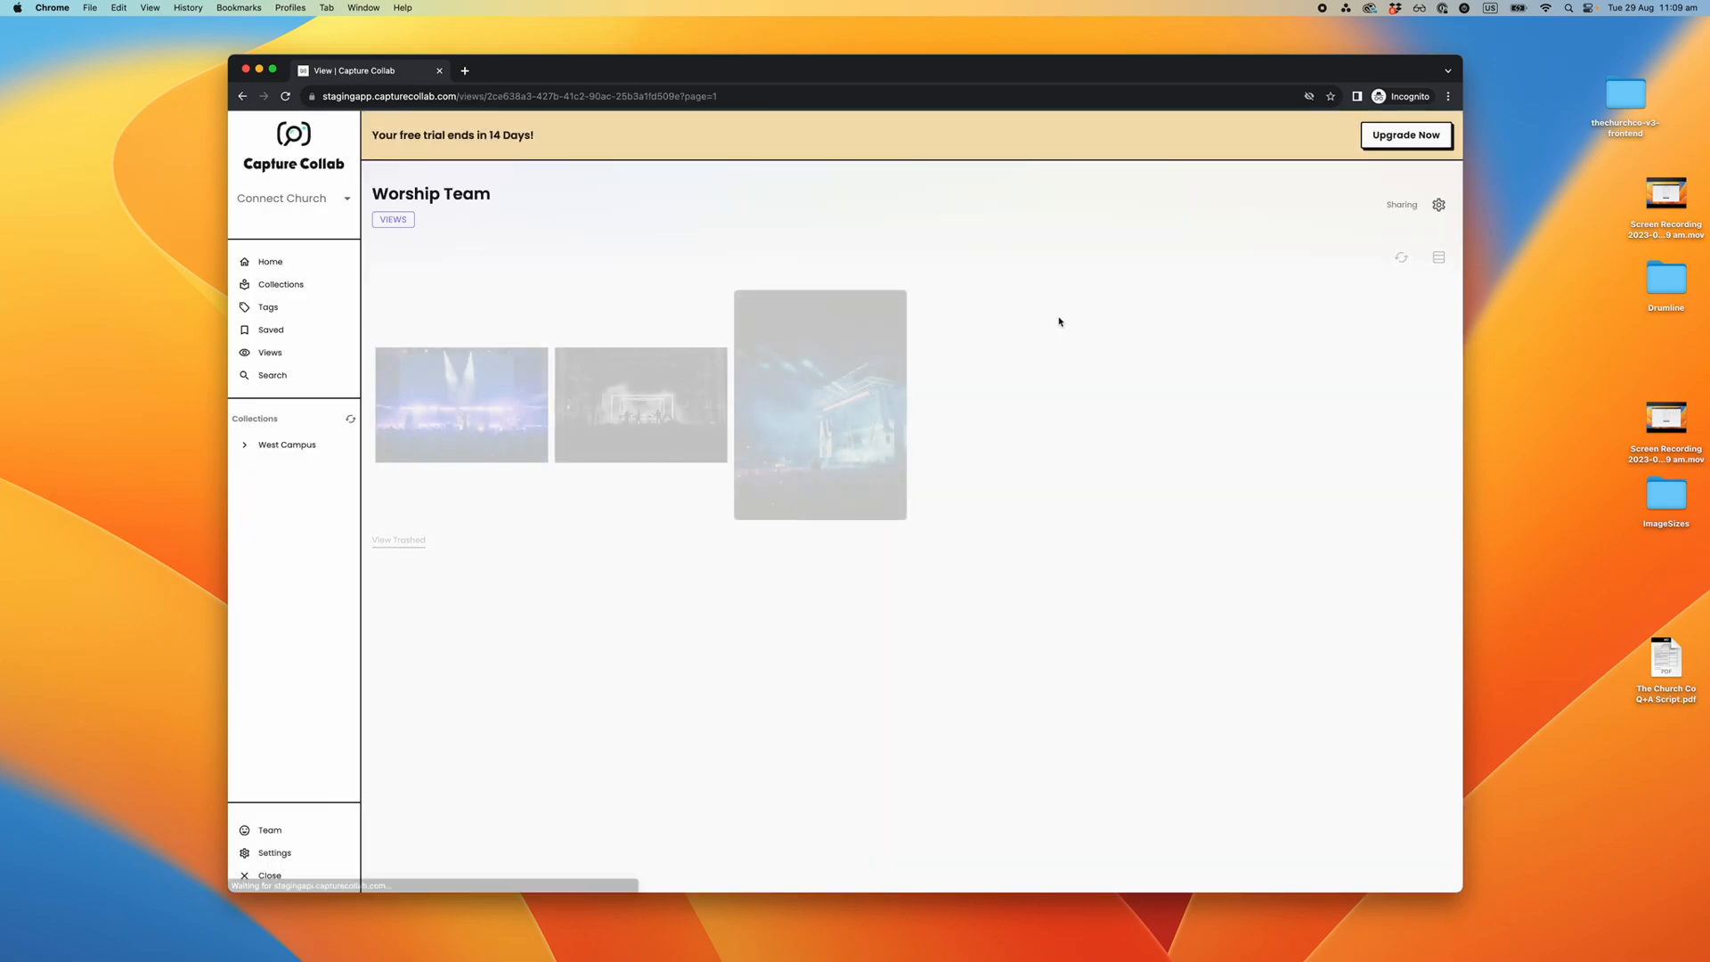
- Review the members and invite options in the Worship Team view's sharing permissions and return to the photo search
{"action": "left_click", "coordinate": [1417, 204]}
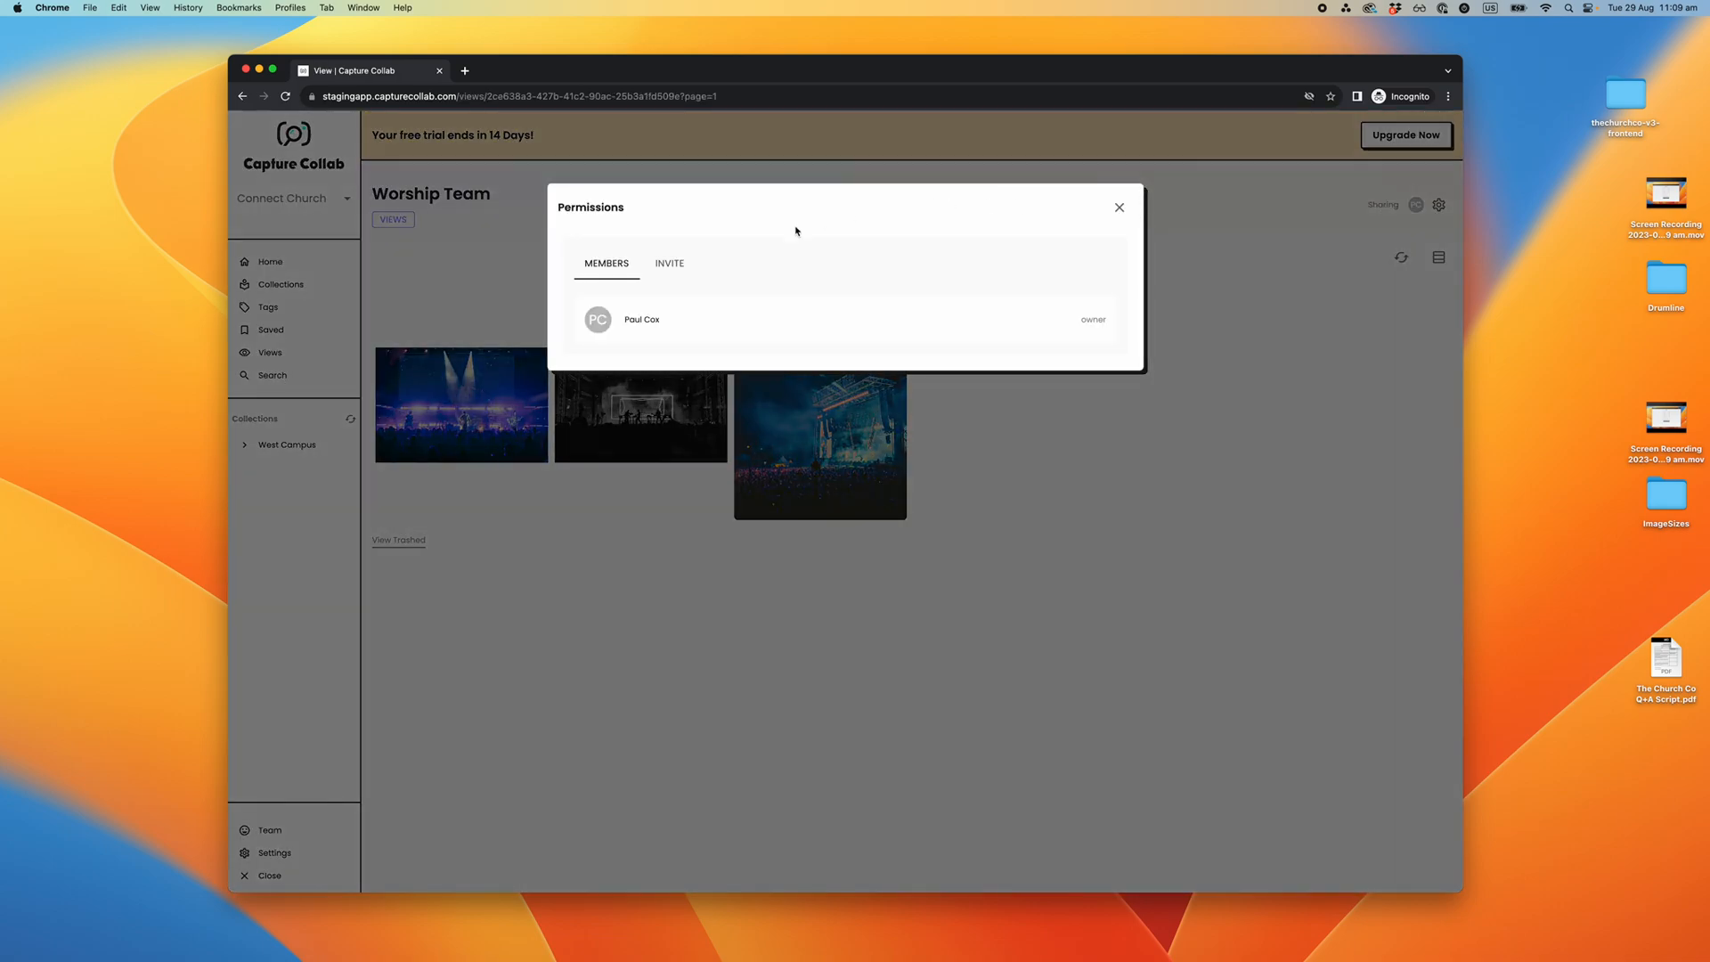
{"action": "left_click", "coordinate": [668, 264]}
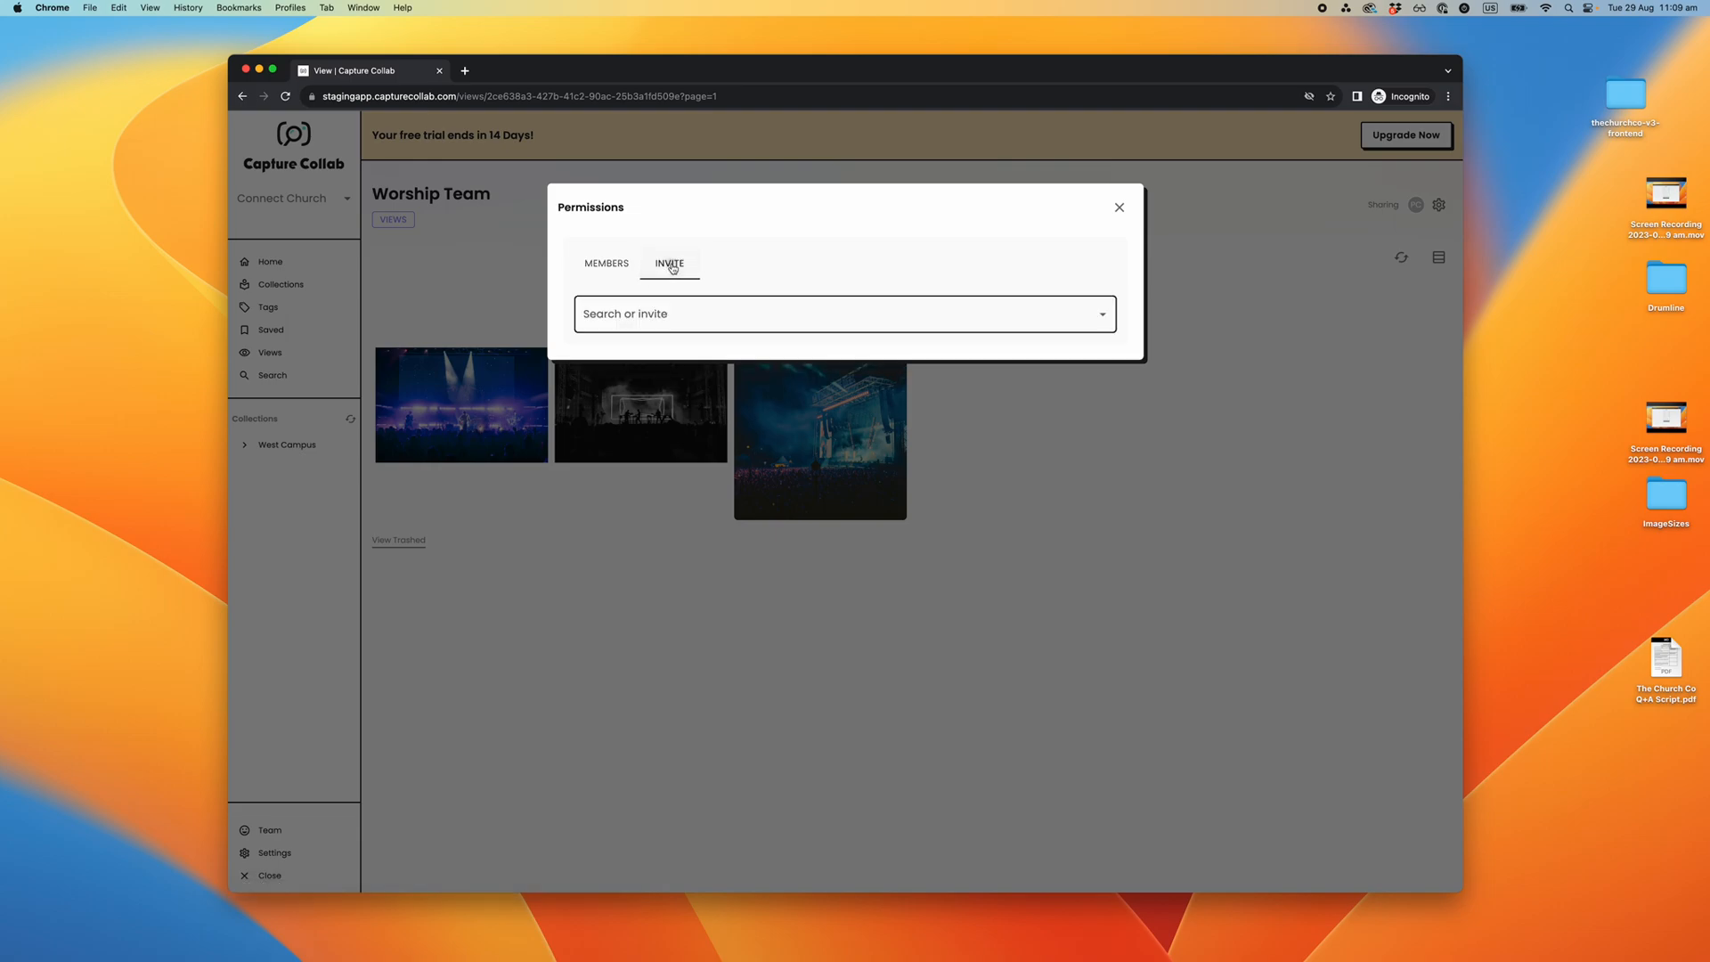
{"action": "left_click", "coordinate": [1120, 209]}
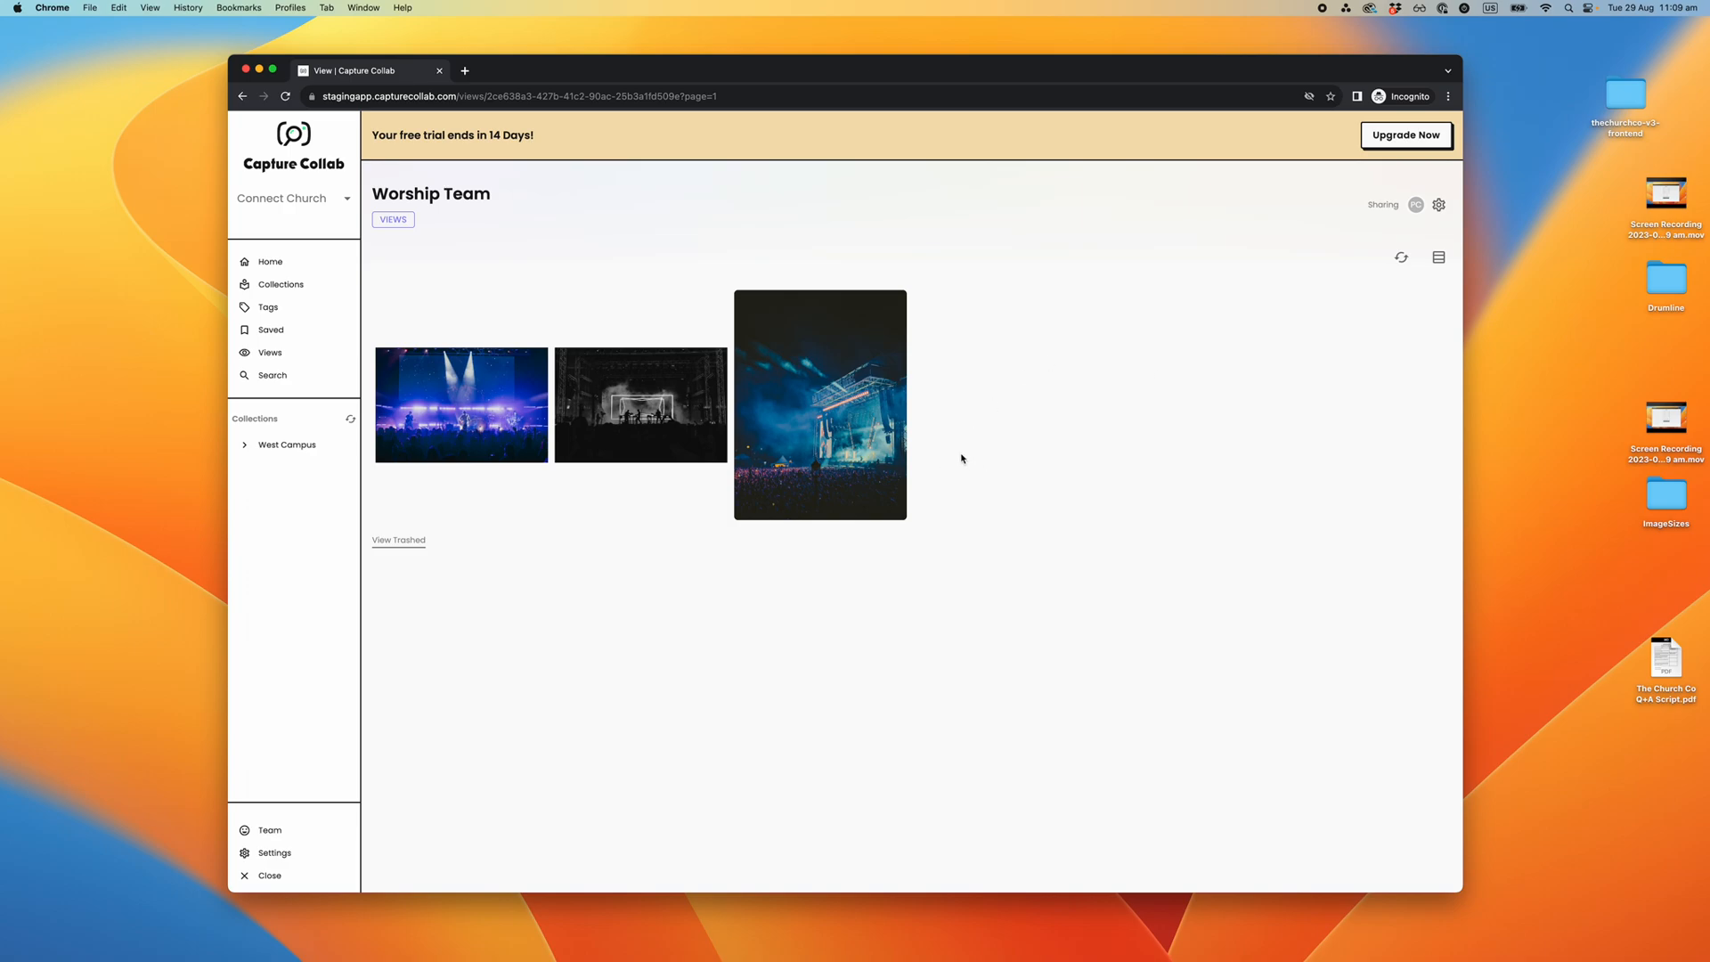
{"action": "left_click", "coordinate": [296, 375]}
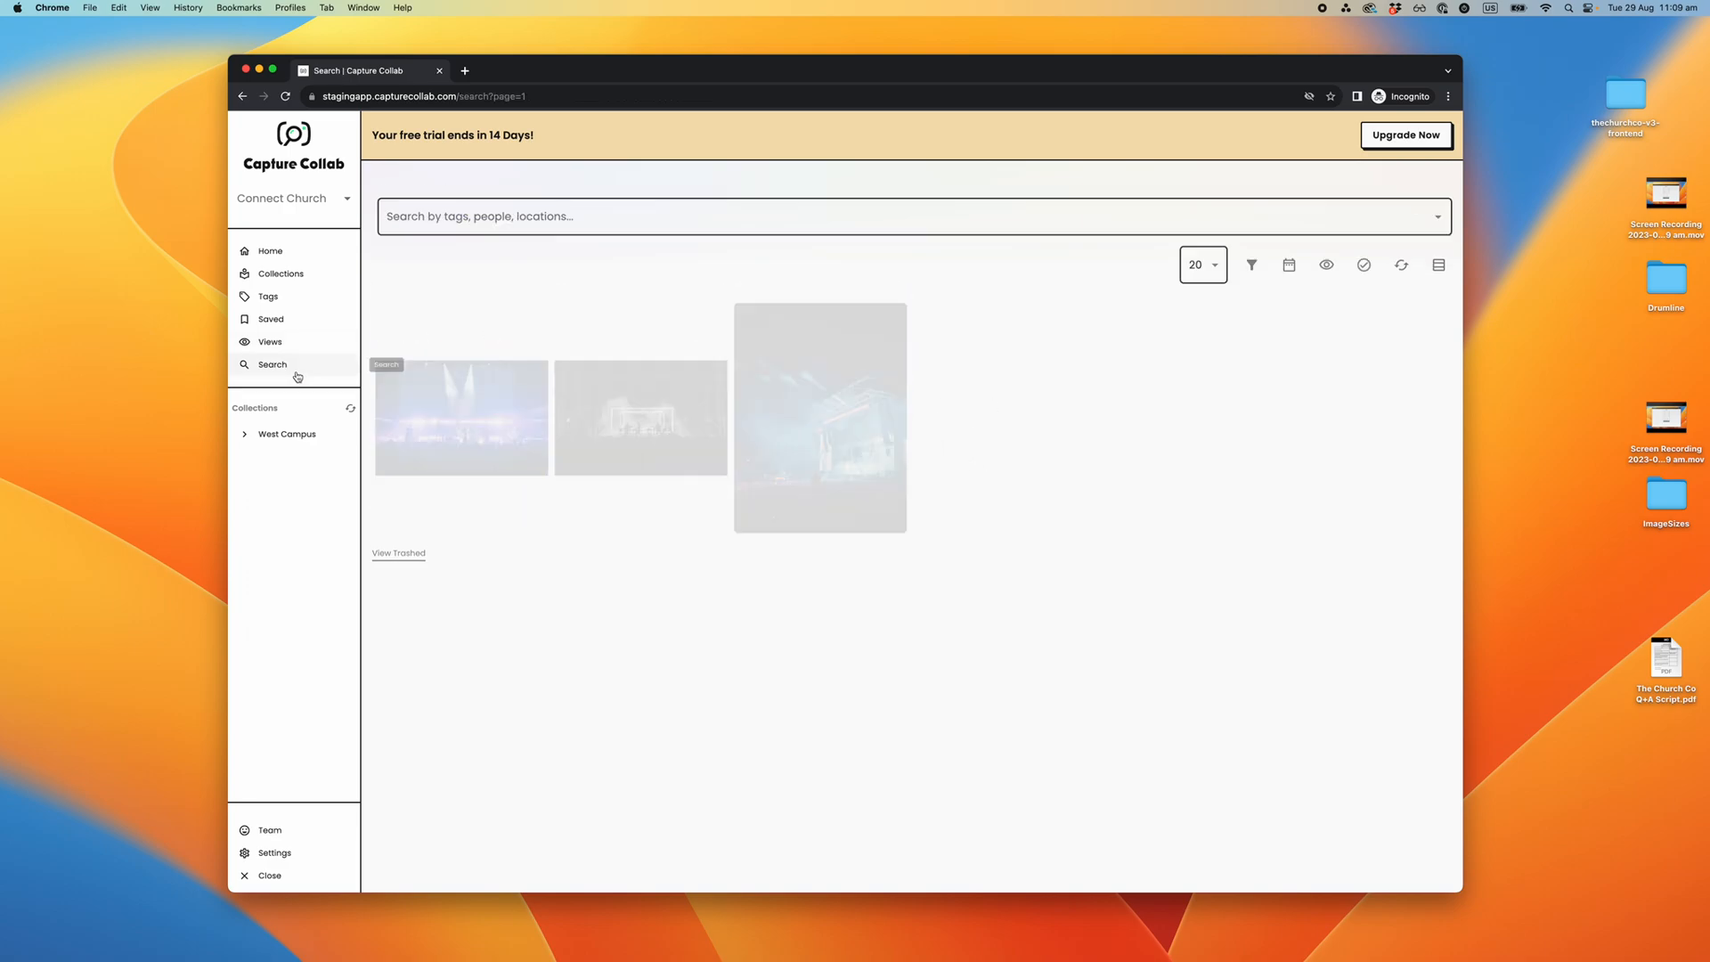